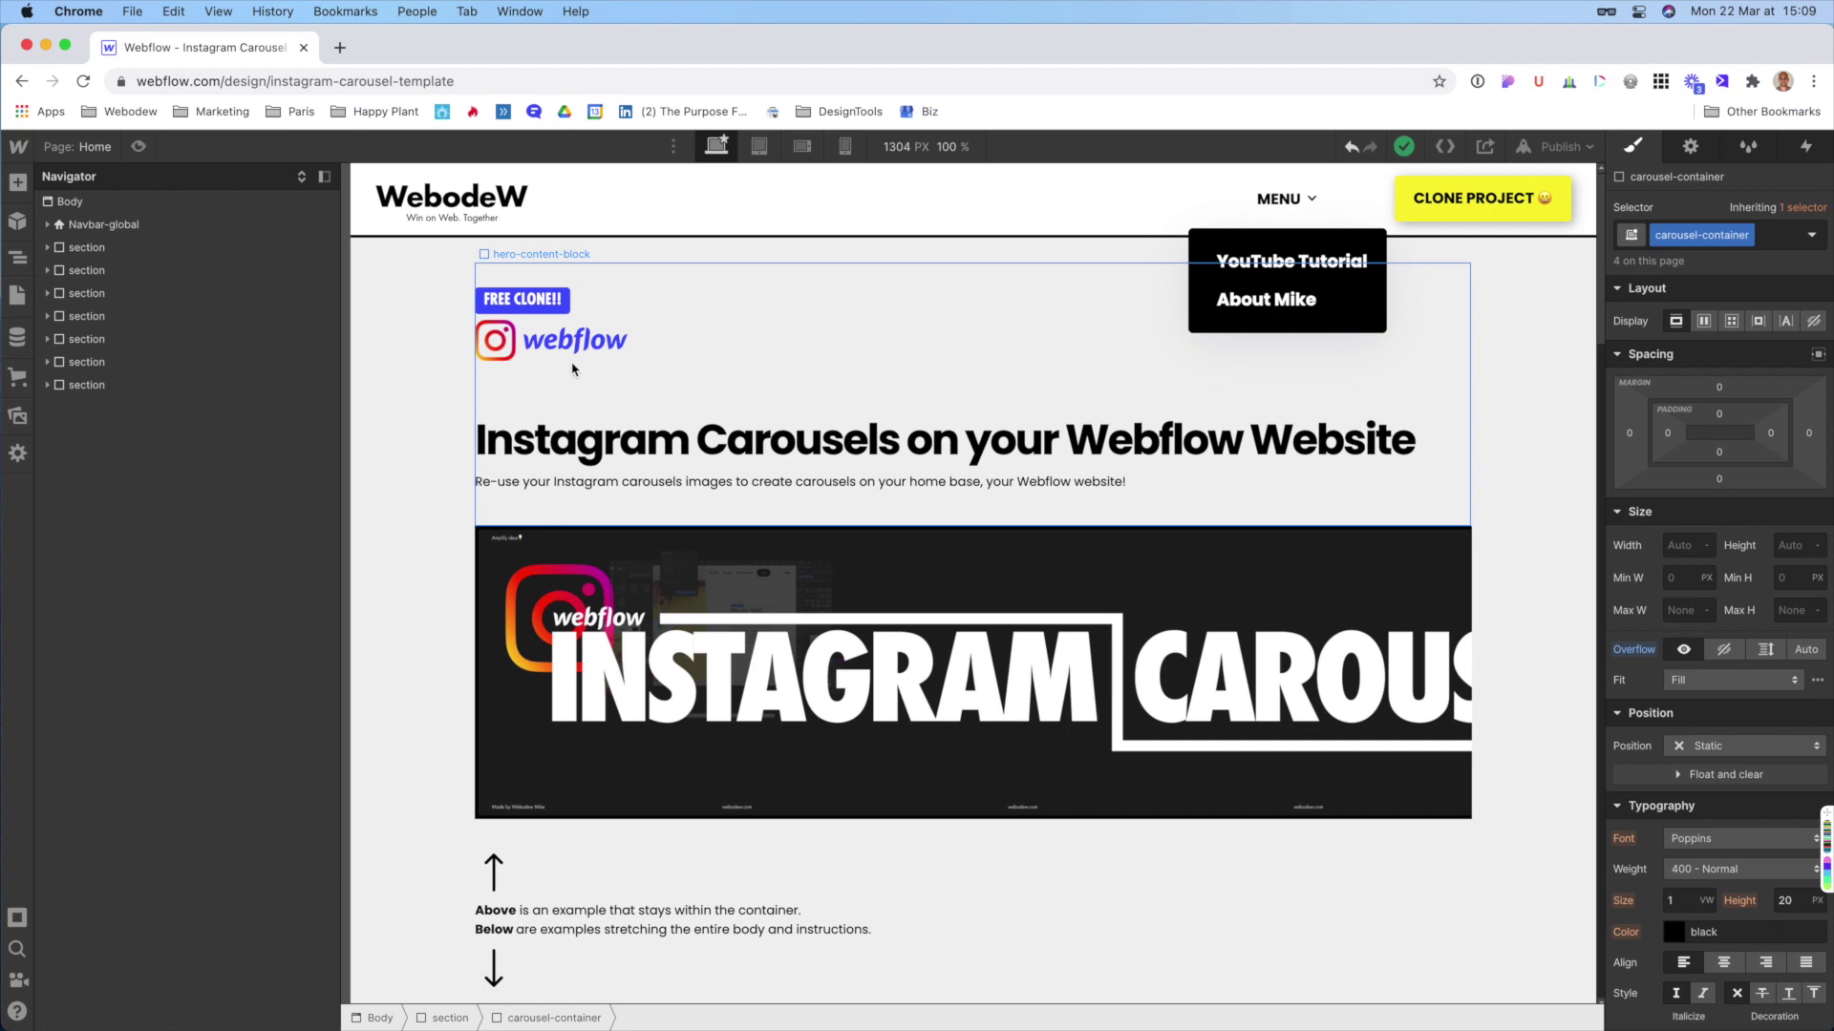
- Scroll through the canvas carousels, back to the top, and switch to Preview mode
{"action": "scroll", "coordinate": [592, 411], "scroll_direction": "down", "scroll_amount": 5}
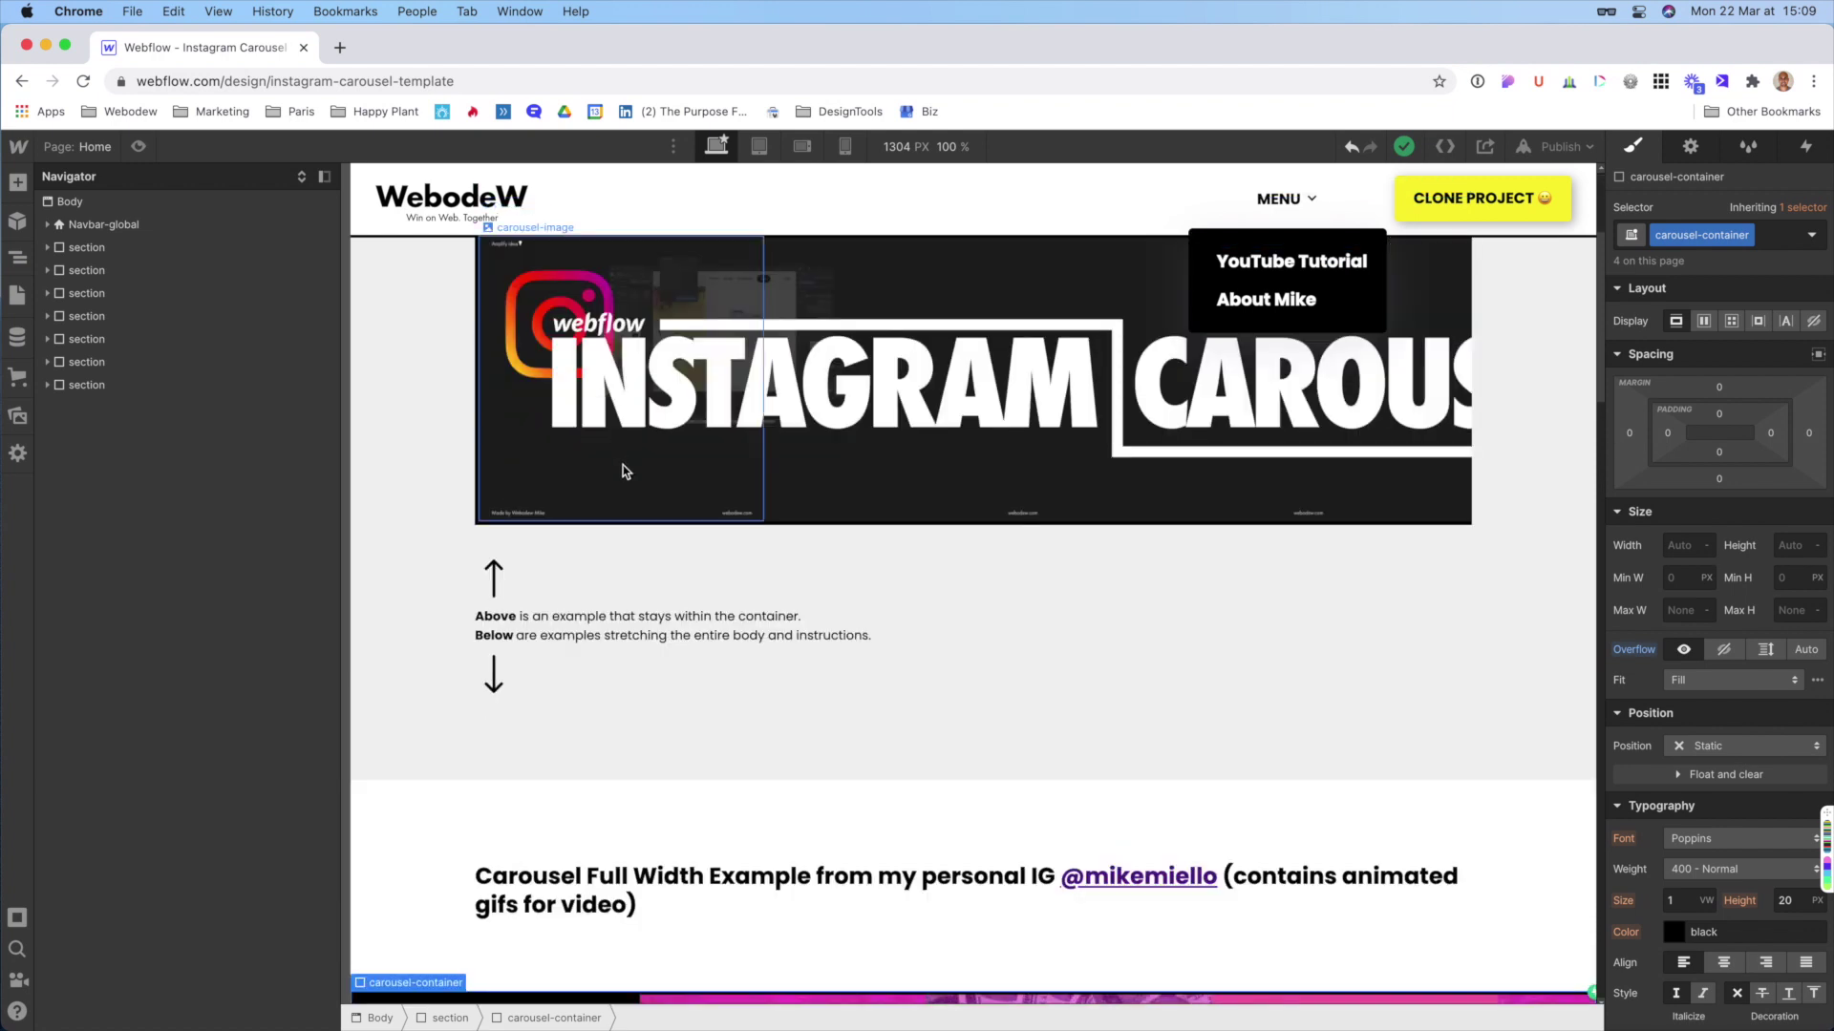
{"action": "scroll", "coordinate": [630, 478], "scroll_direction": "down", "scroll_amount": 10}
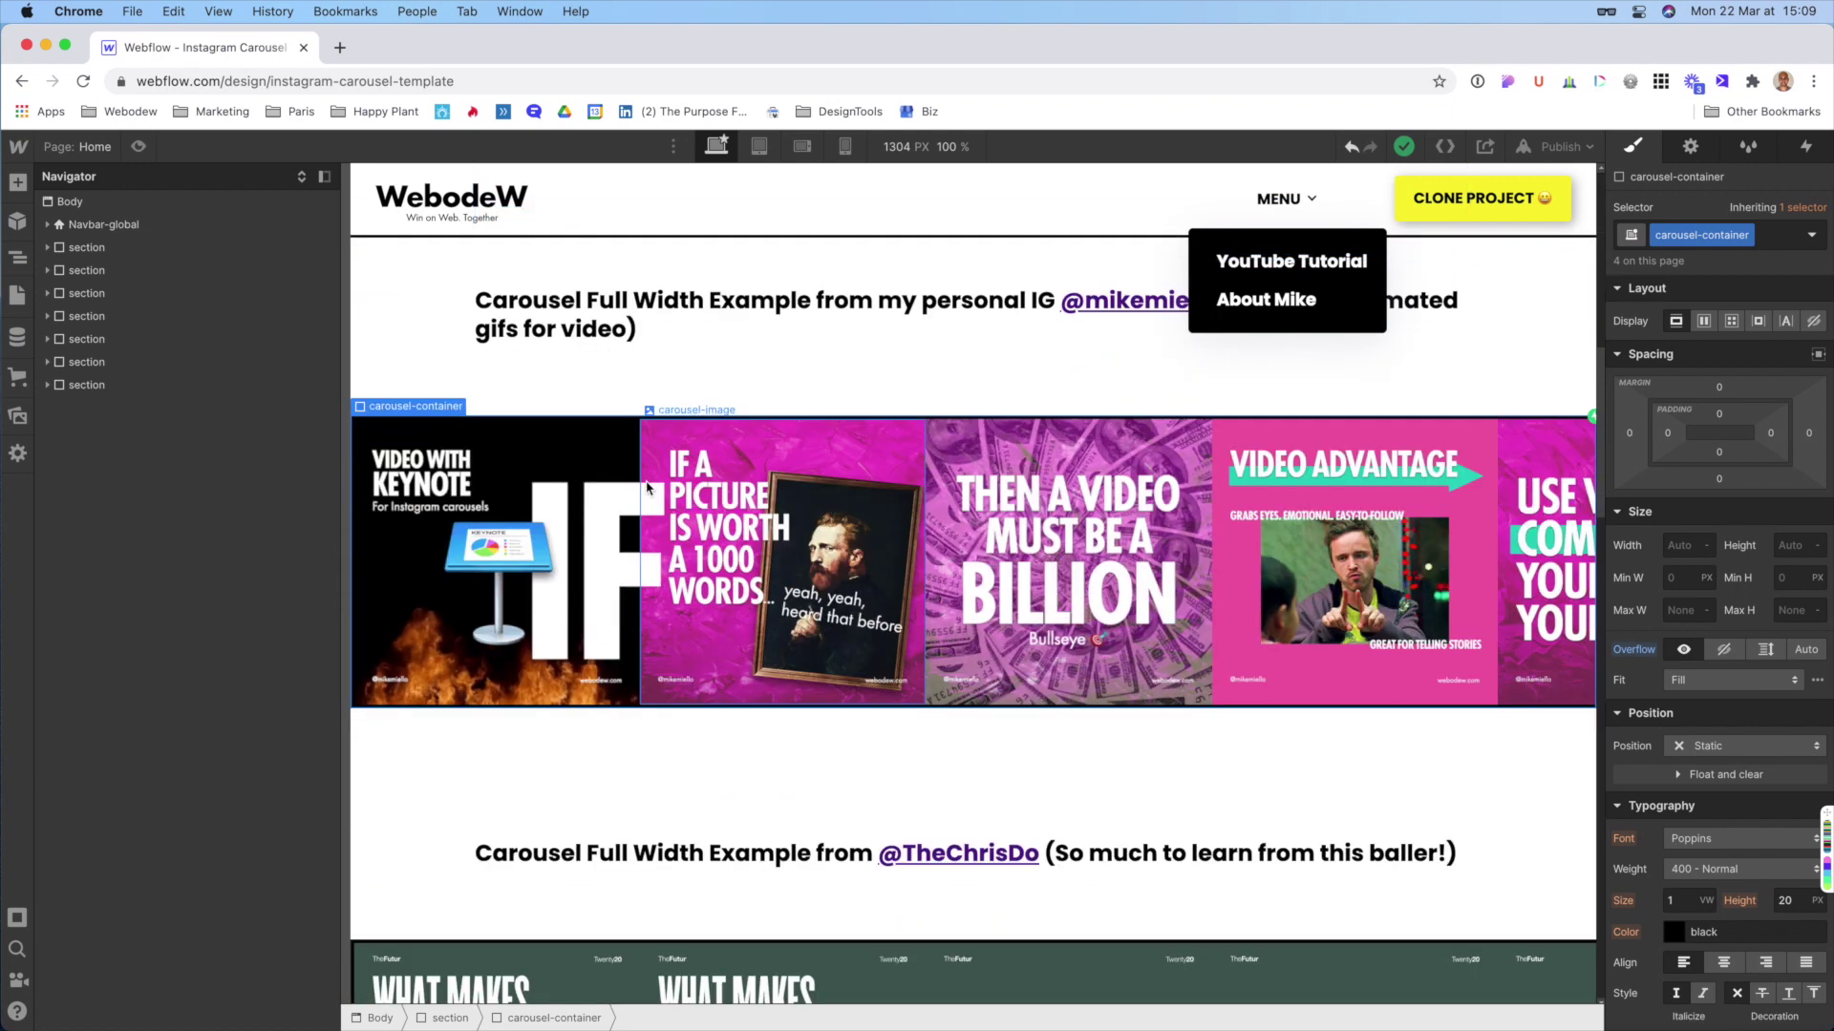
{"action": "scroll", "coordinate": [647, 488], "scroll_direction": "down", "scroll_amount": 8}
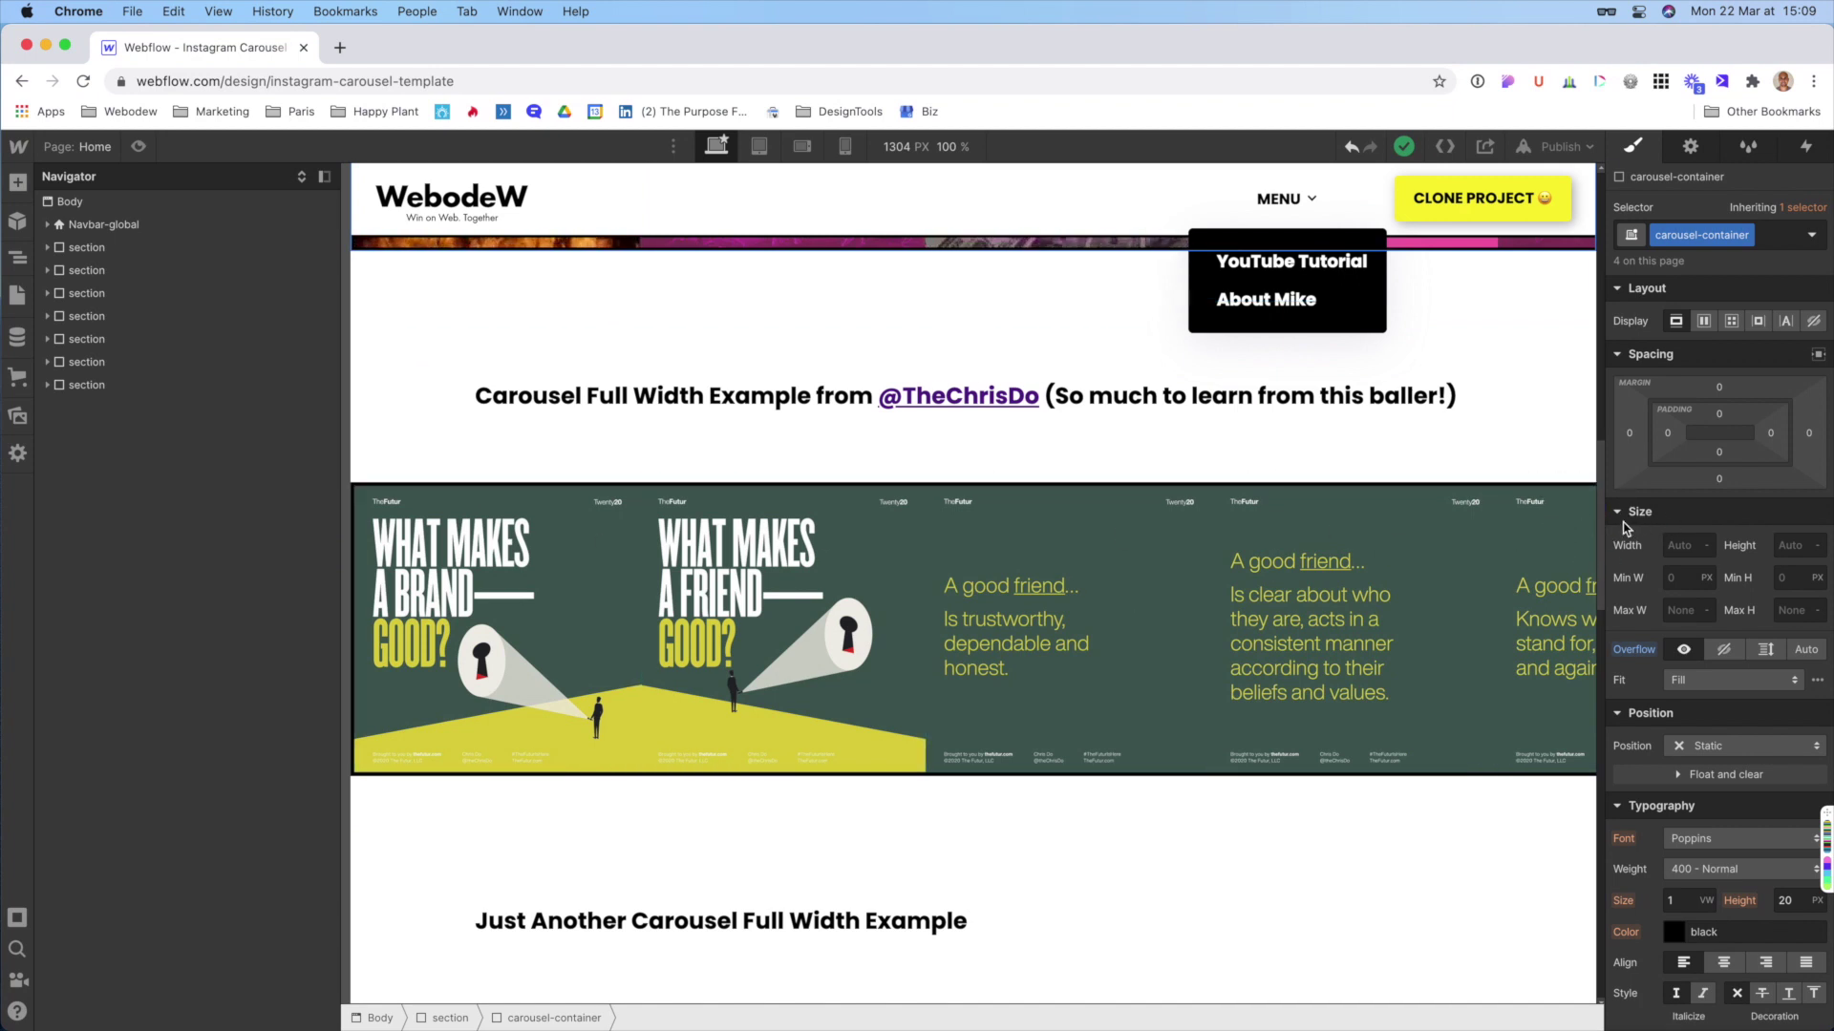
{"action": "scroll", "coordinate": [633, 602], "scroll_direction": "down", "scroll_amount": 1}
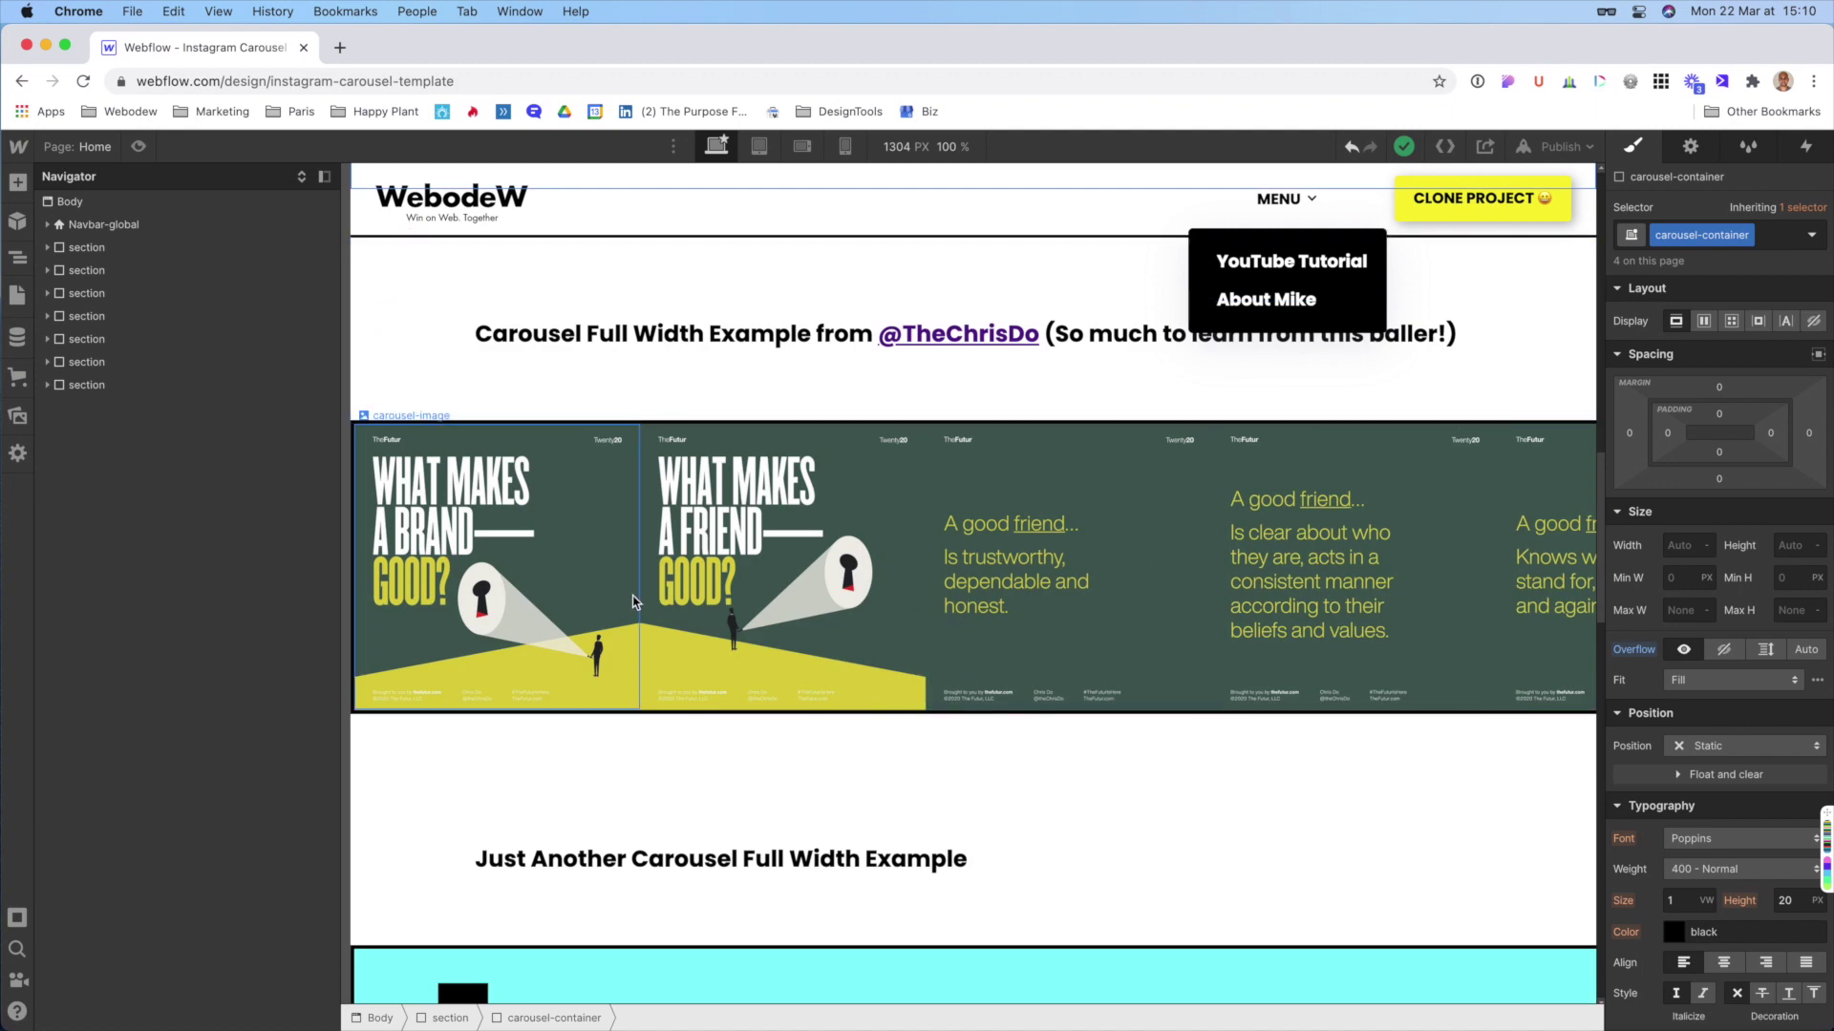
{"action": "scroll", "coordinate": [1090, 602], "scroll_direction": "down", "scroll_amount": 6}
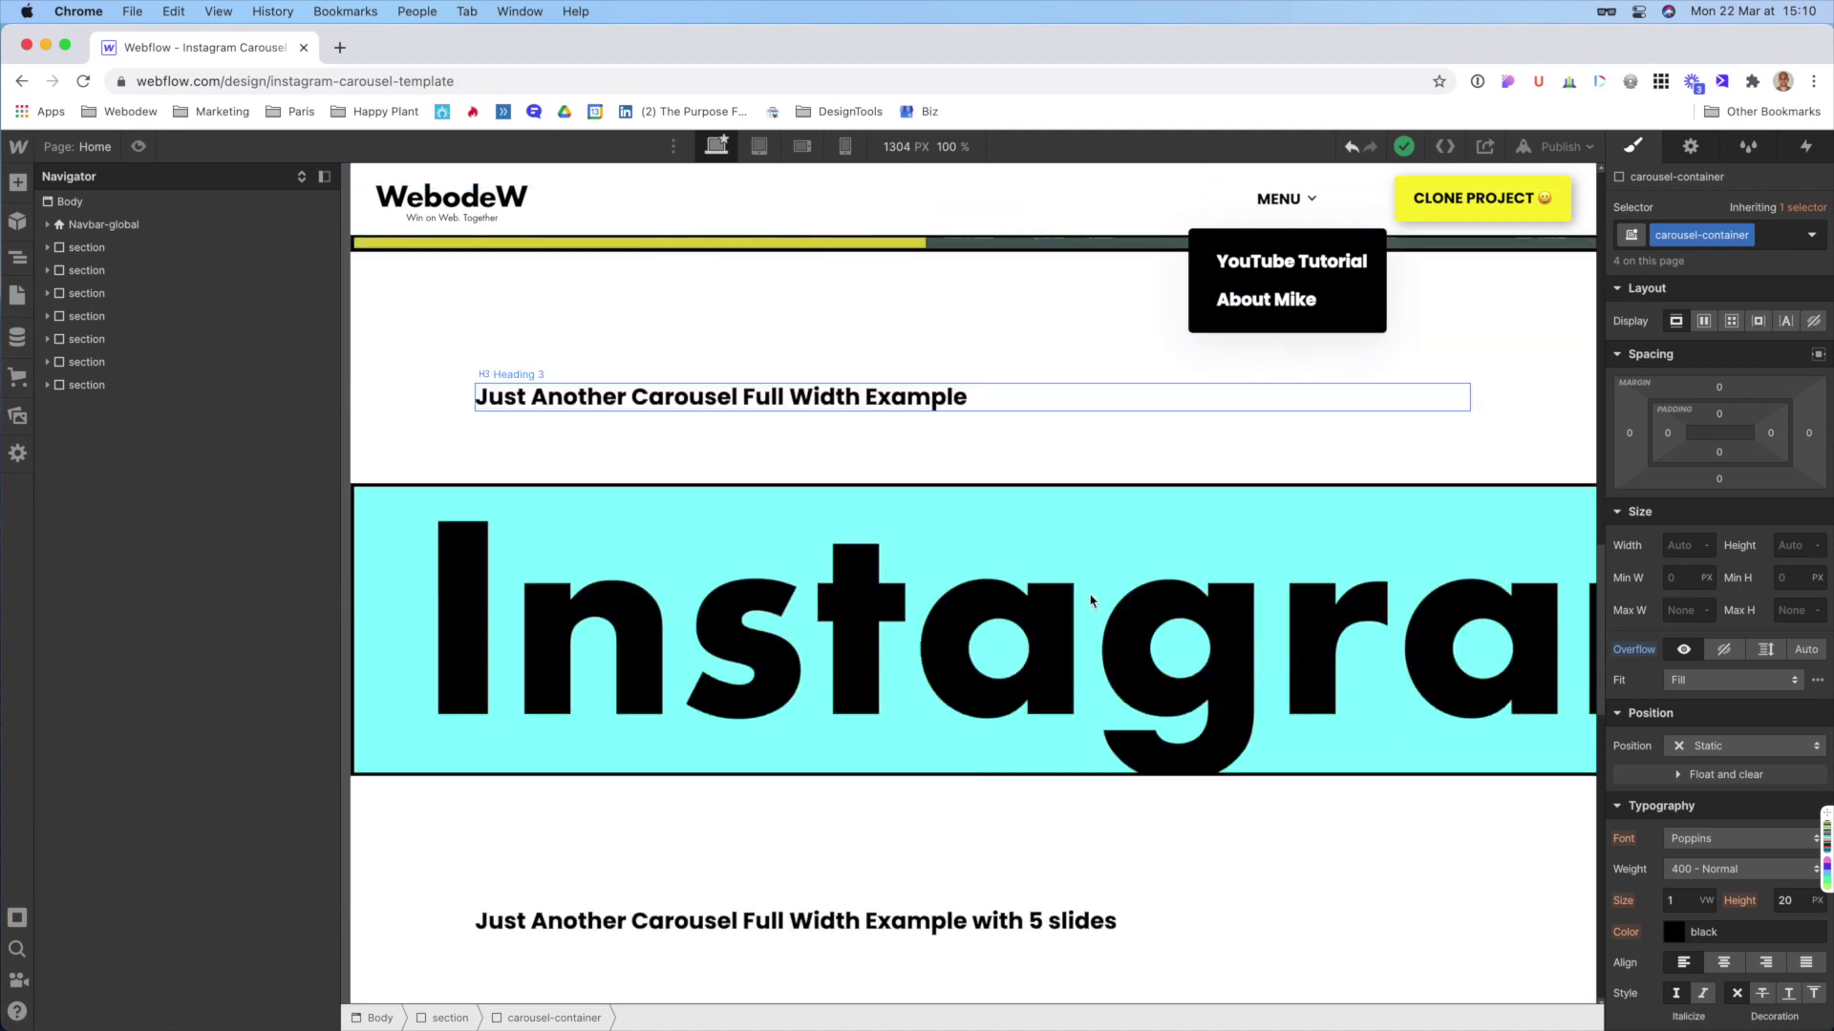
{"action": "scroll", "coordinate": [1092, 597], "scroll_direction": "up", "scroll_amount": 12}
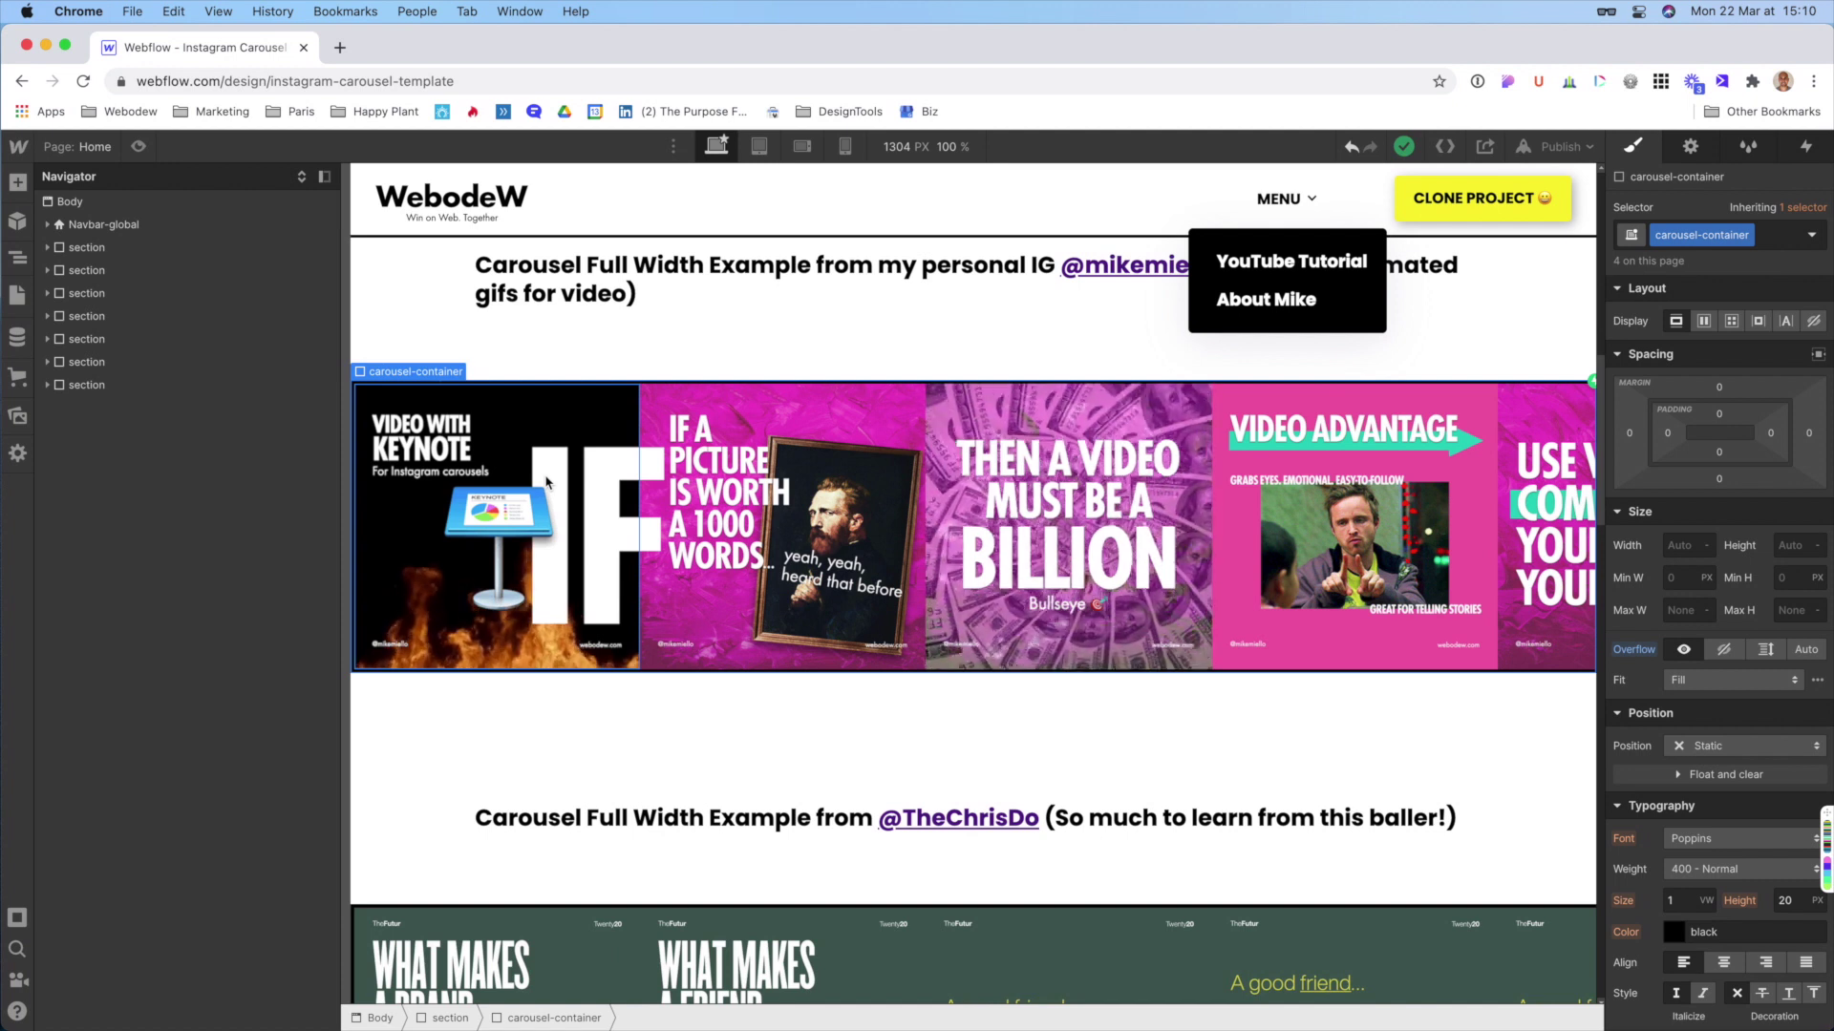
{"action": "scroll", "coordinate": [955, 478], "scroll_direction": "up", "scroll_amount": 5}
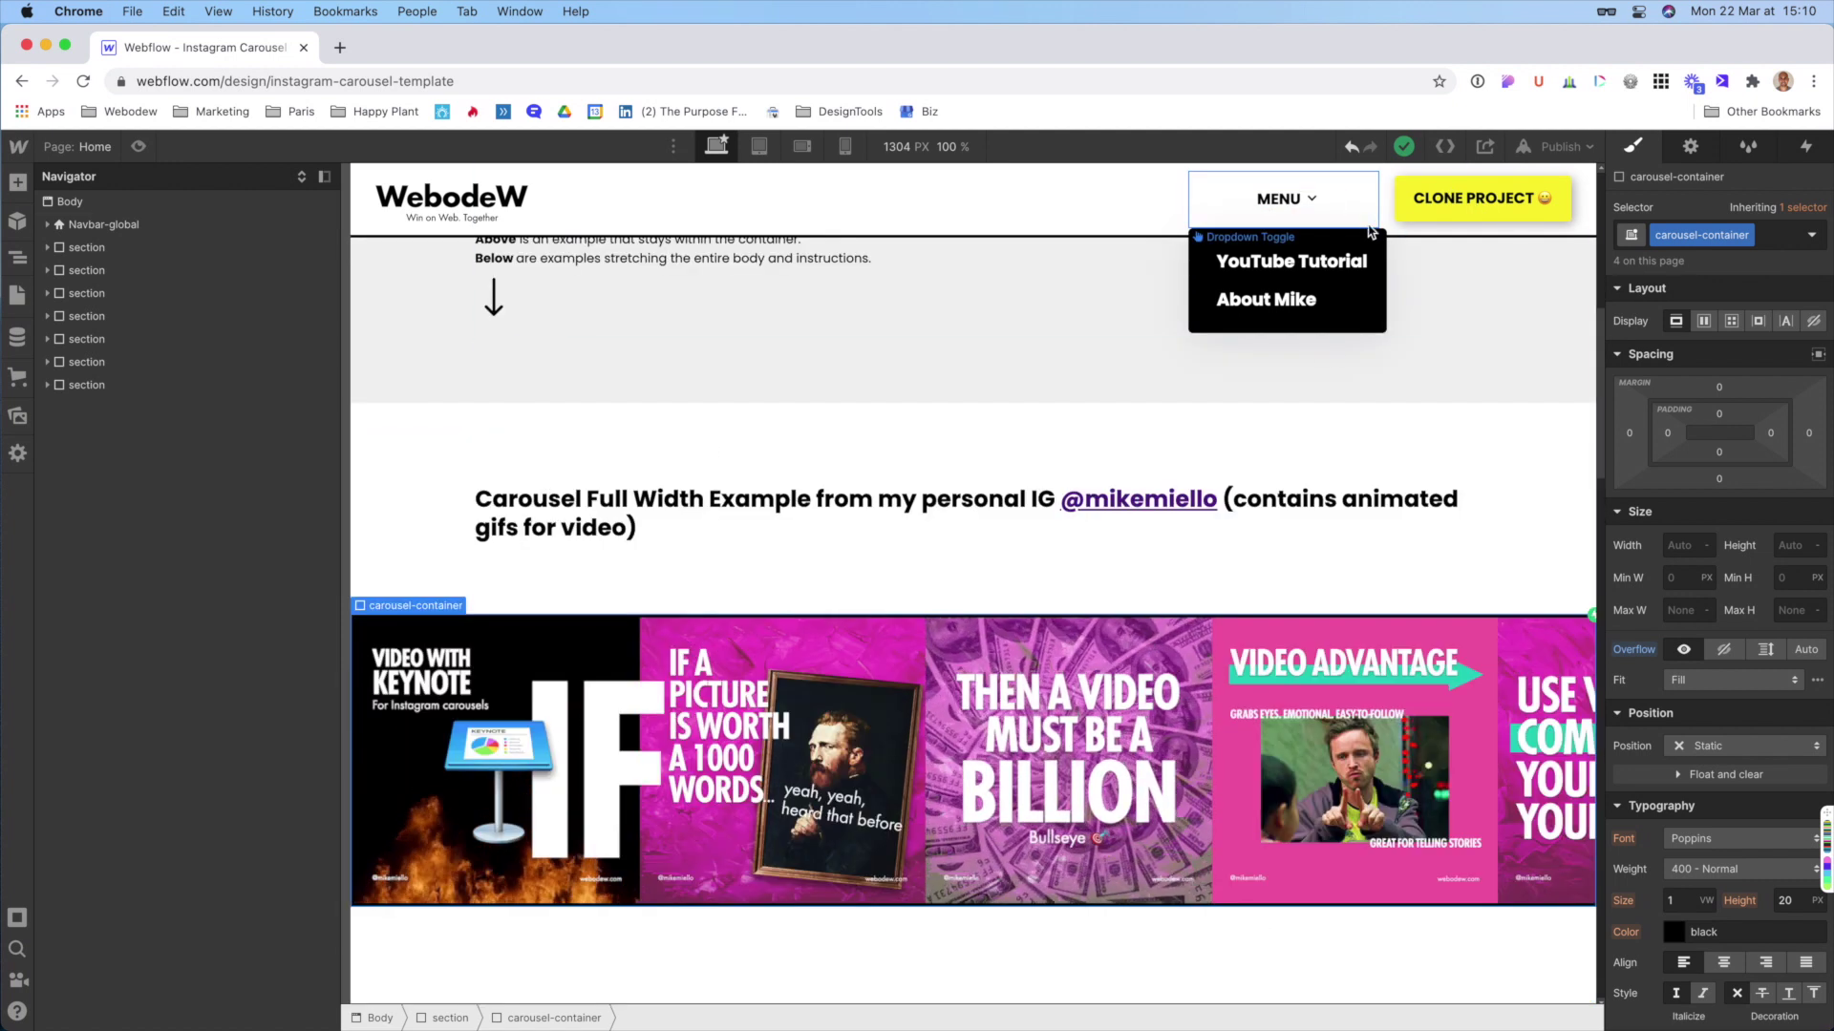
{"action": "scroll", "coordinate": [794, 311], "scroll_direction": "up", "scroll_amount": 12}
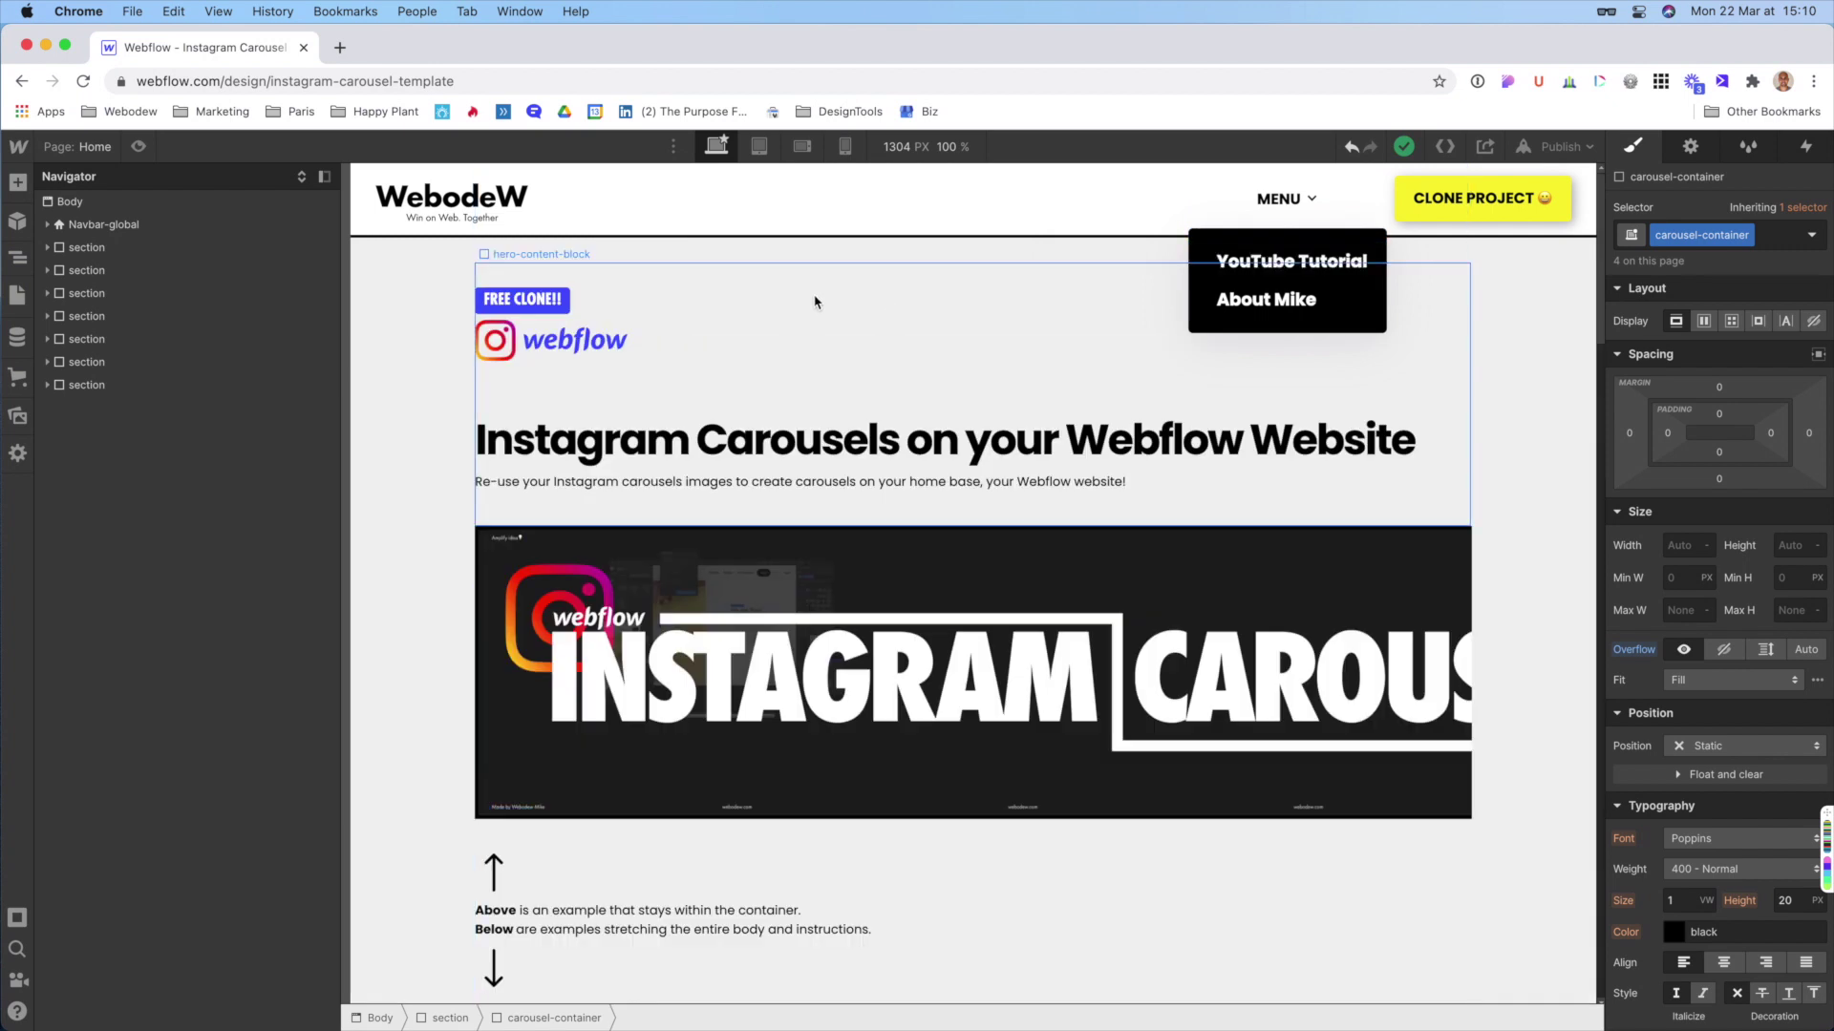
{"action": "left_click", "coordinate": [139, 146]}
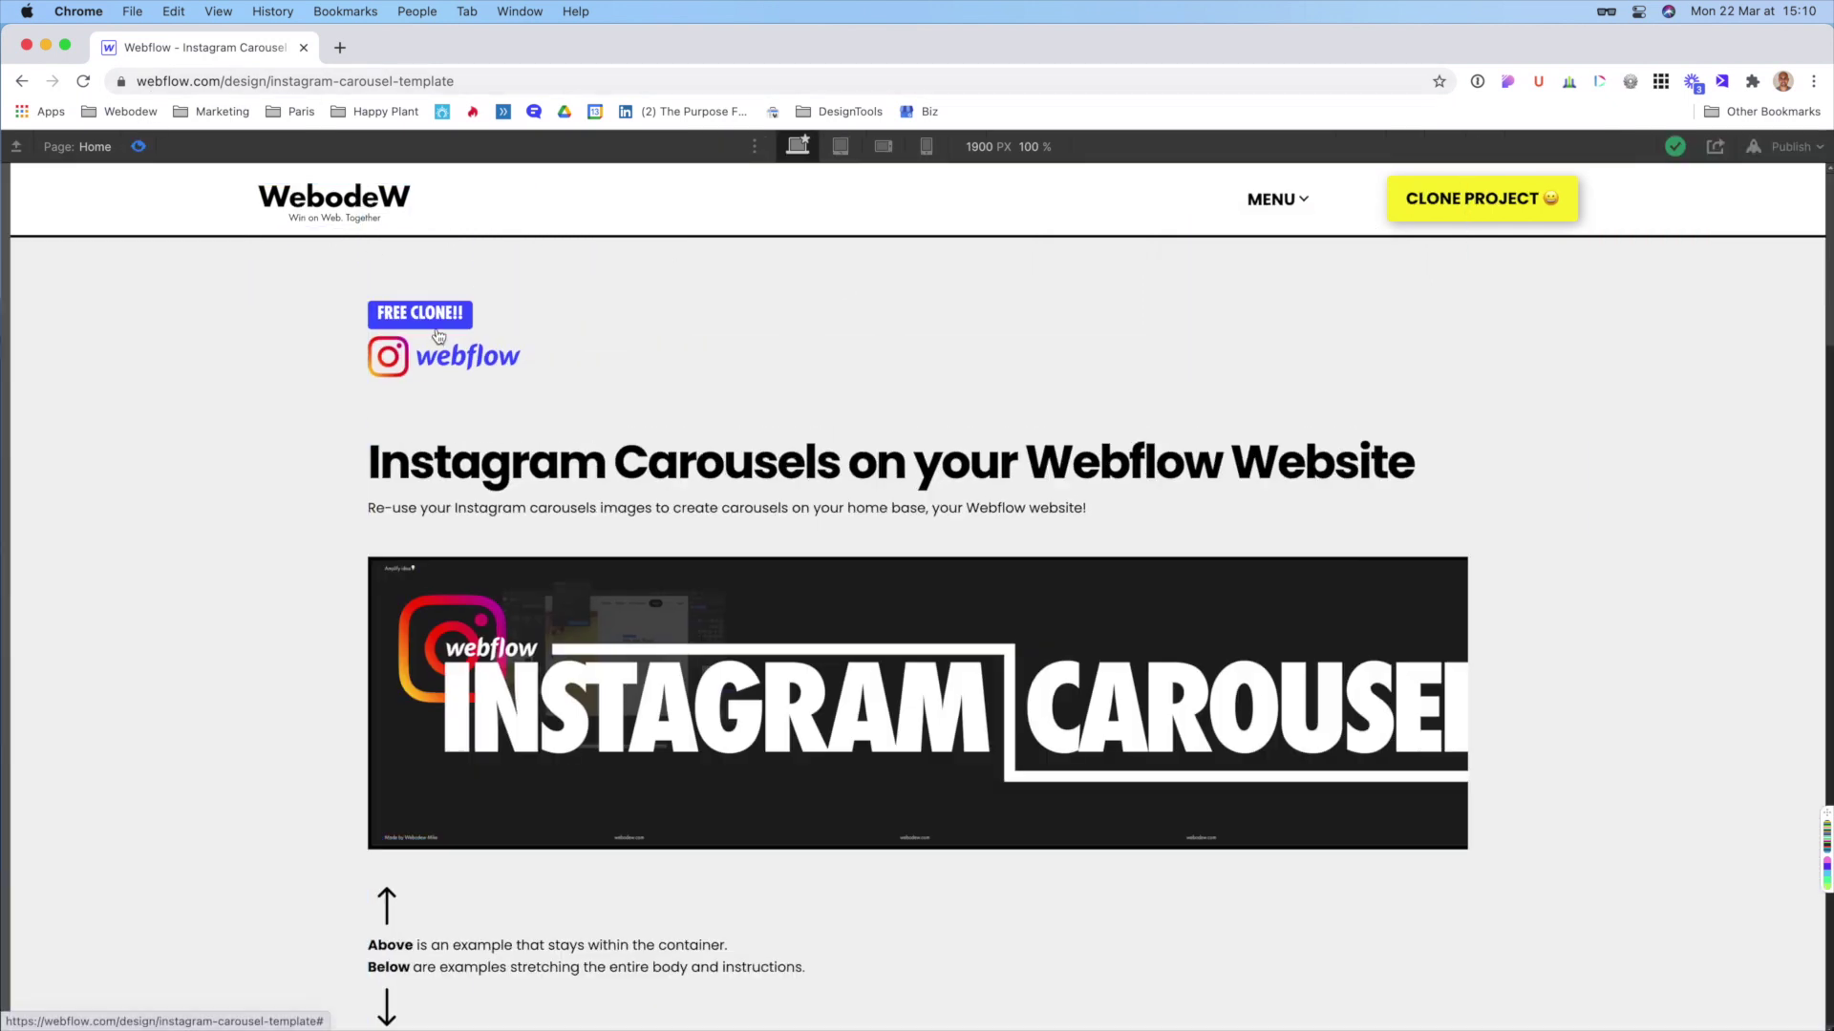
- Scroll through the previewed Home page, then exit Preview back to the editing view
{"action": "scroll", "coordinate": [439, 334], "scroll_direction": "down", "scroll_amount": 5}
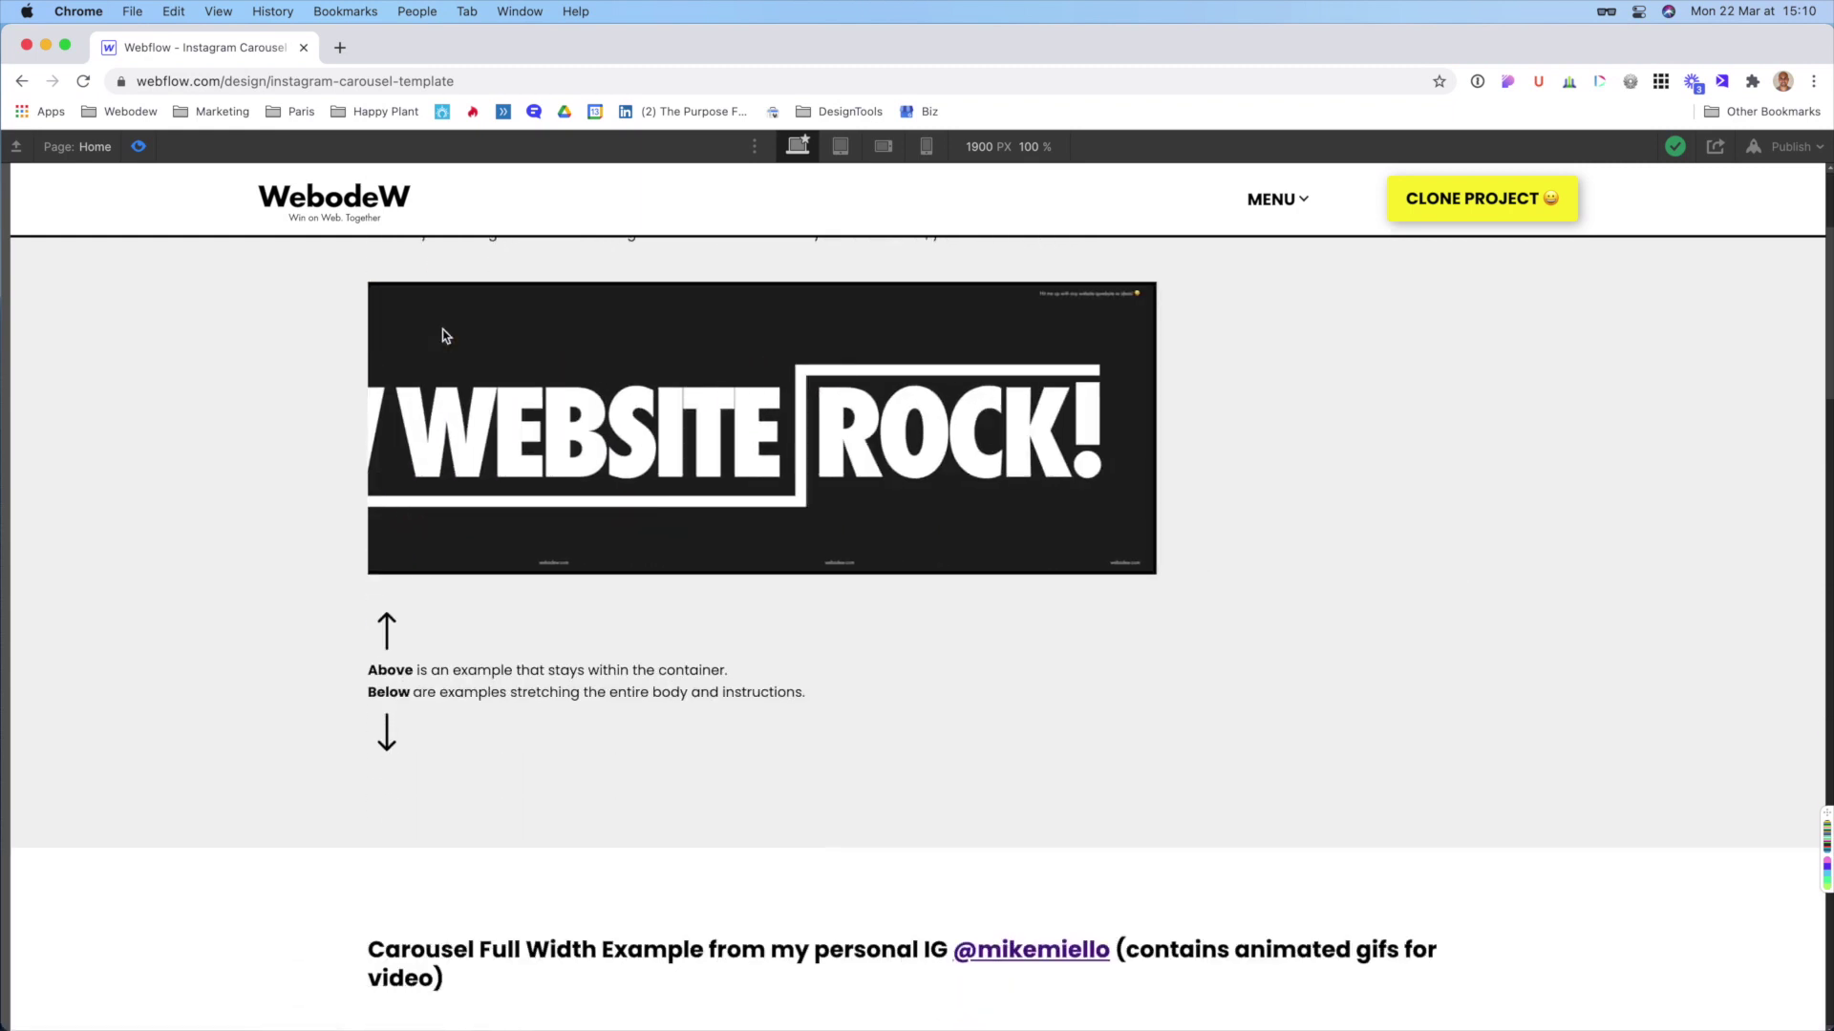
{"action": "scroll", "coordinate": [443, 334], "scroll_direction": "down", "scroll_amount": 15}
{"action": "scroll", "coordinate": [458, 339], "scroll_direction": "down", "scroll_amount": 10}
{"action": "scroll", "coordinate": [461, 340], "scroll_direction": "up", "scroll_amount": 20}
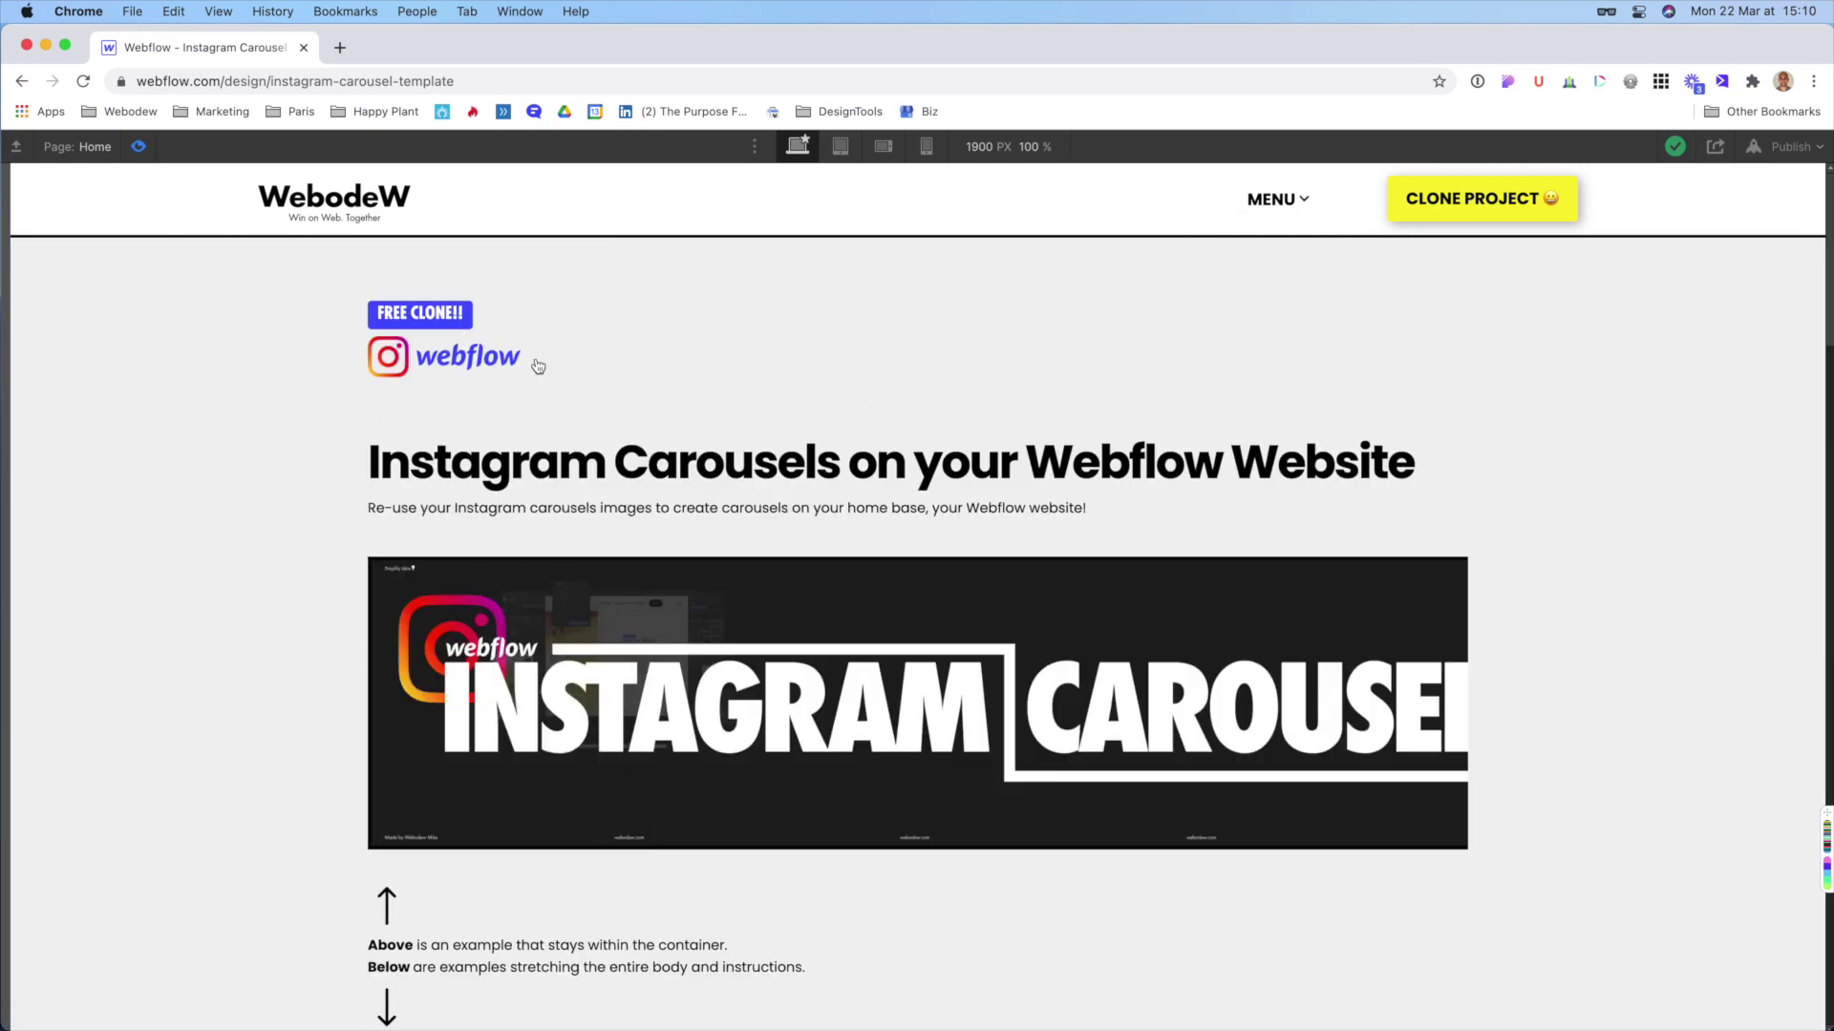
{"action": "left_click", "coordinate": [139, 146]}
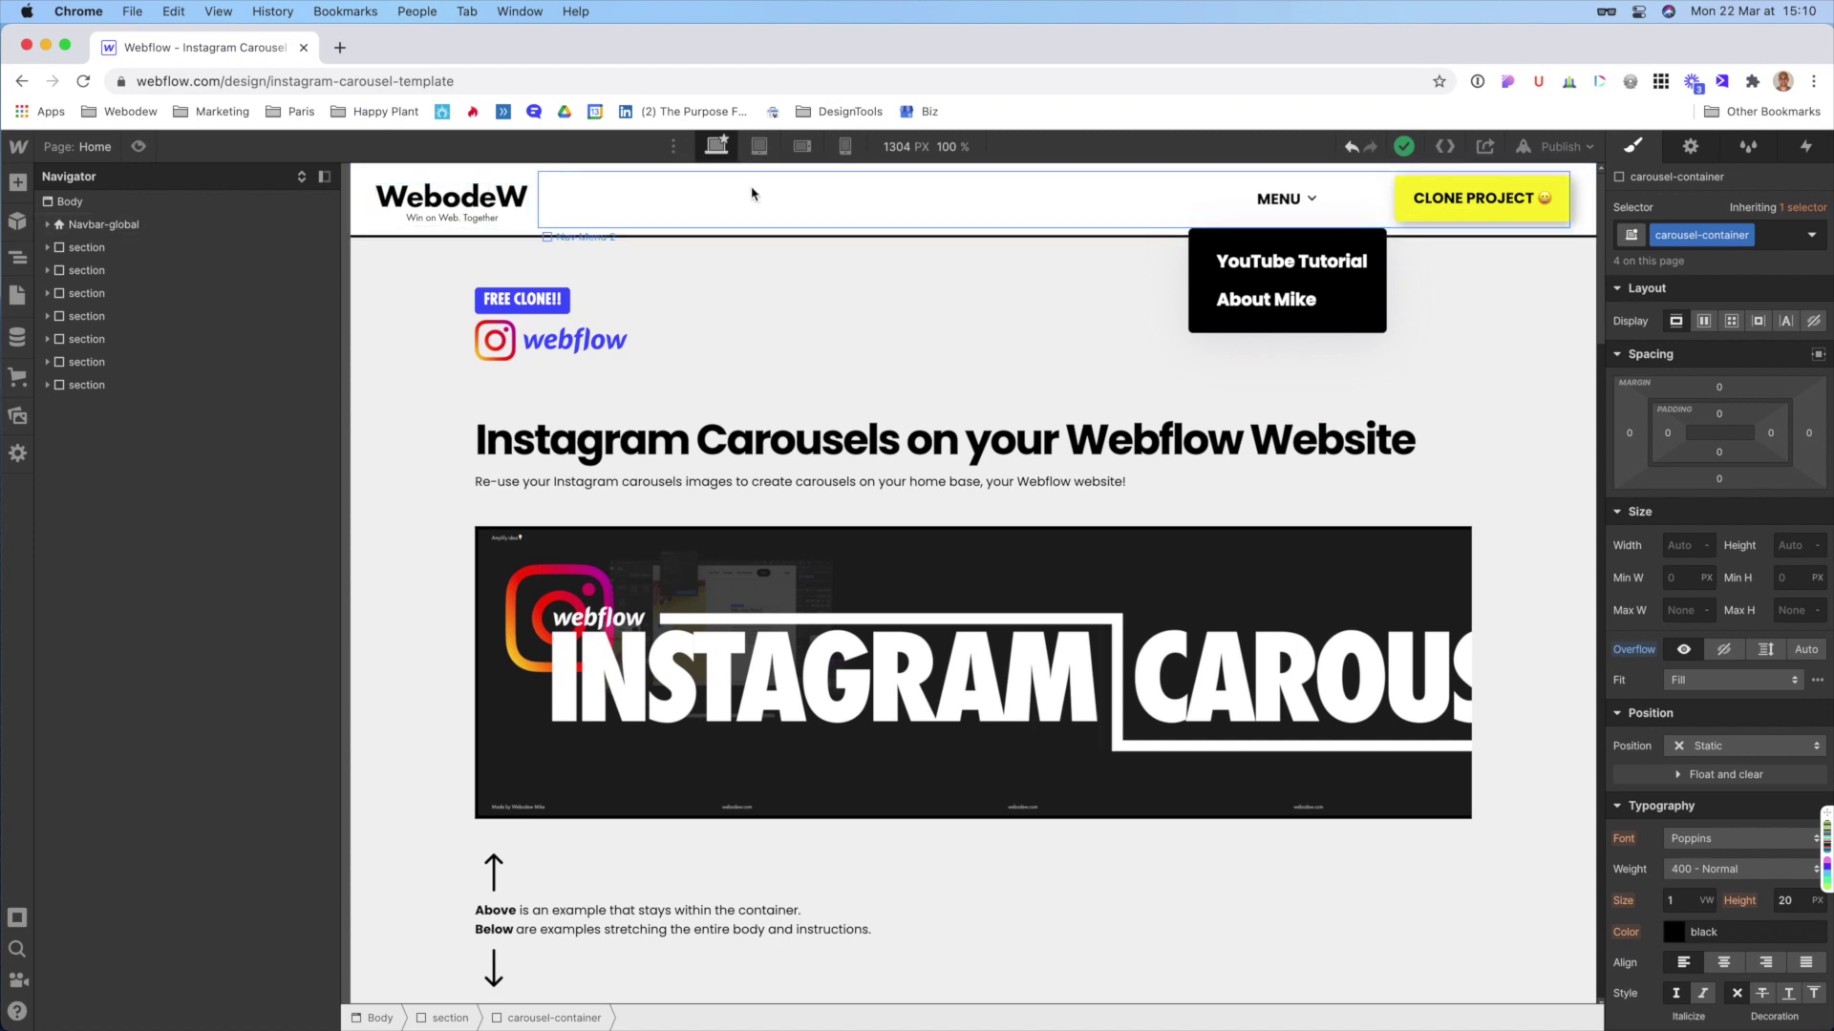
{"action": "left_click", "coordinate": [802, 146]}
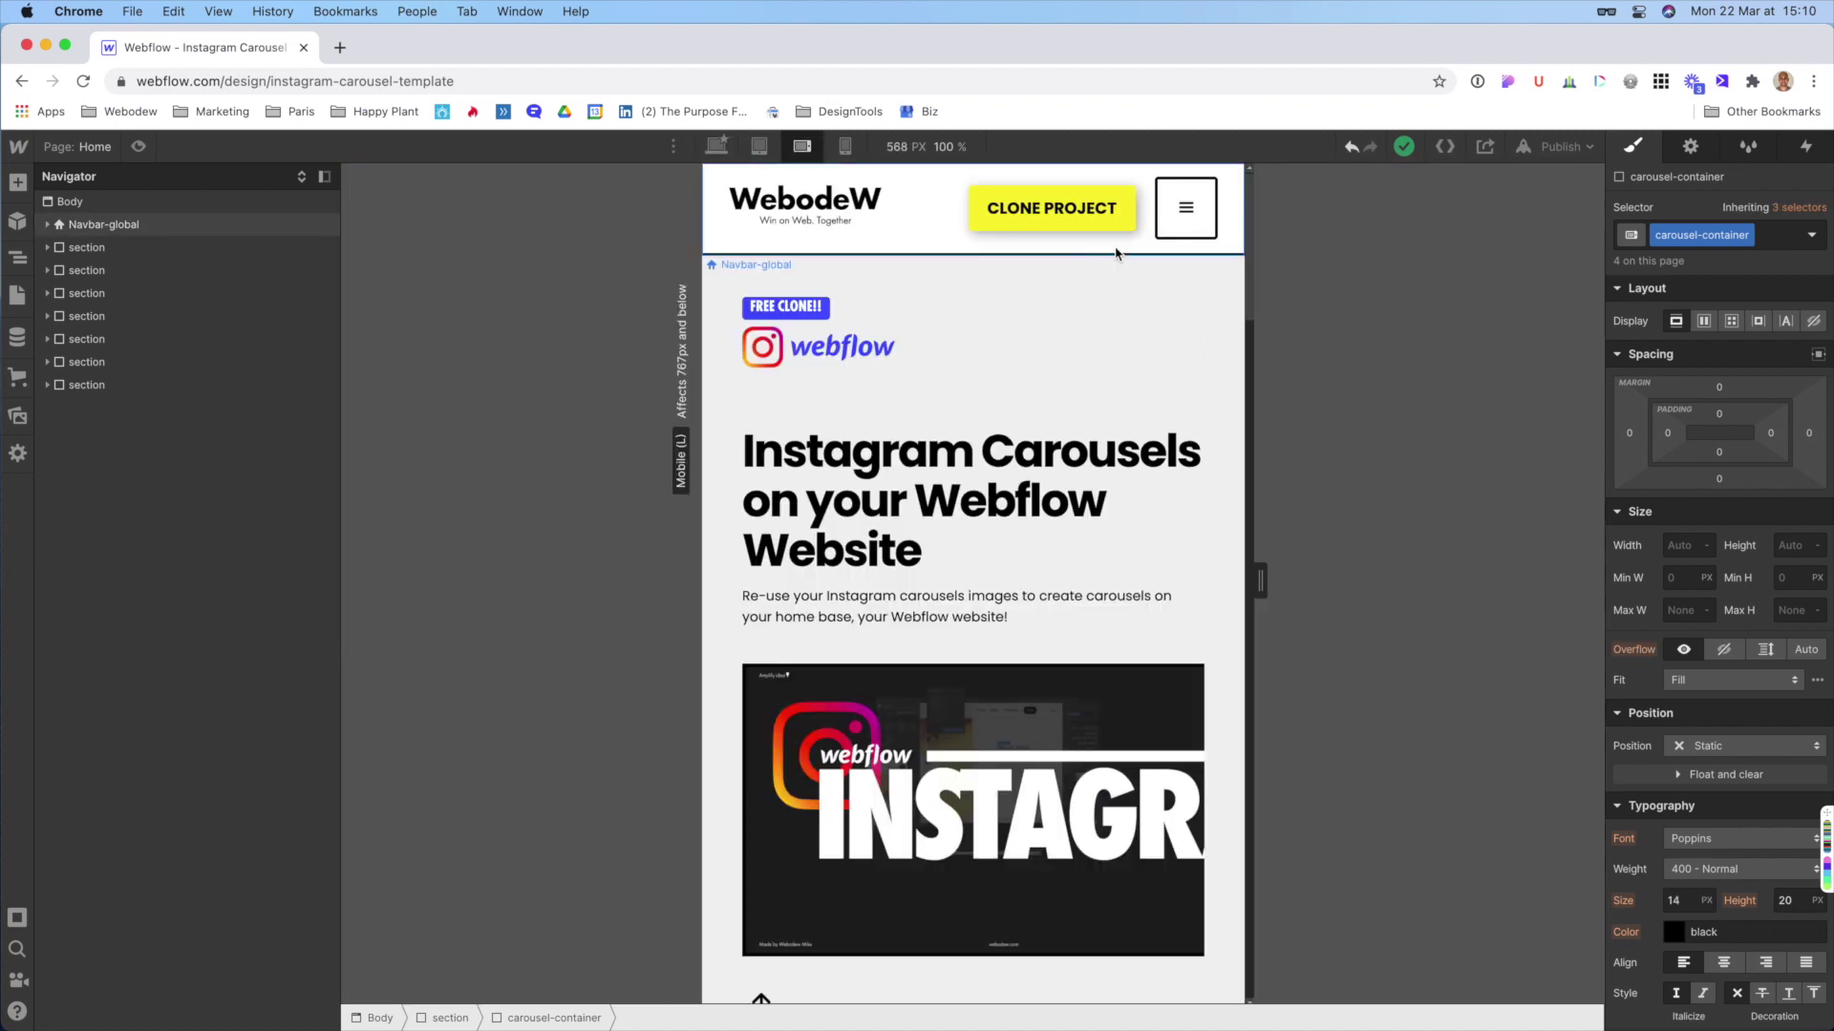
{"action": "left_click", "coordinate": [845, 146]}
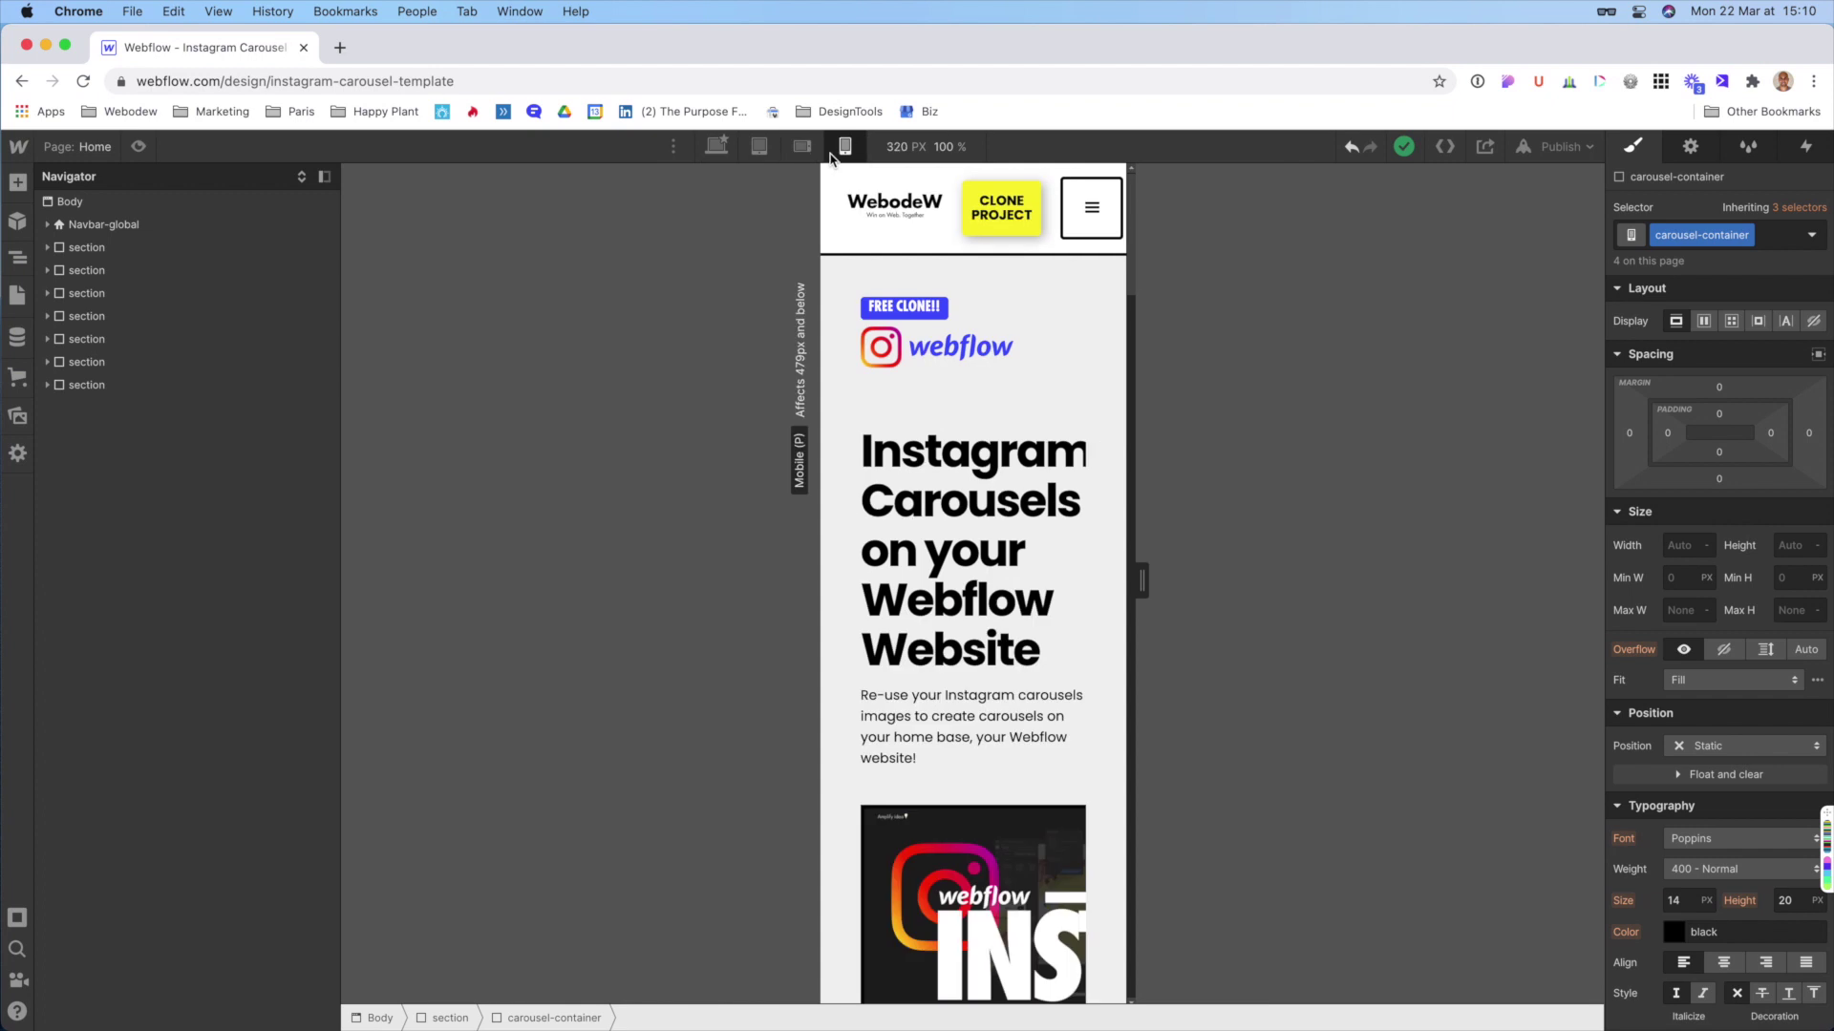
{"action": "left_click", "coordinate": [716, 148]}
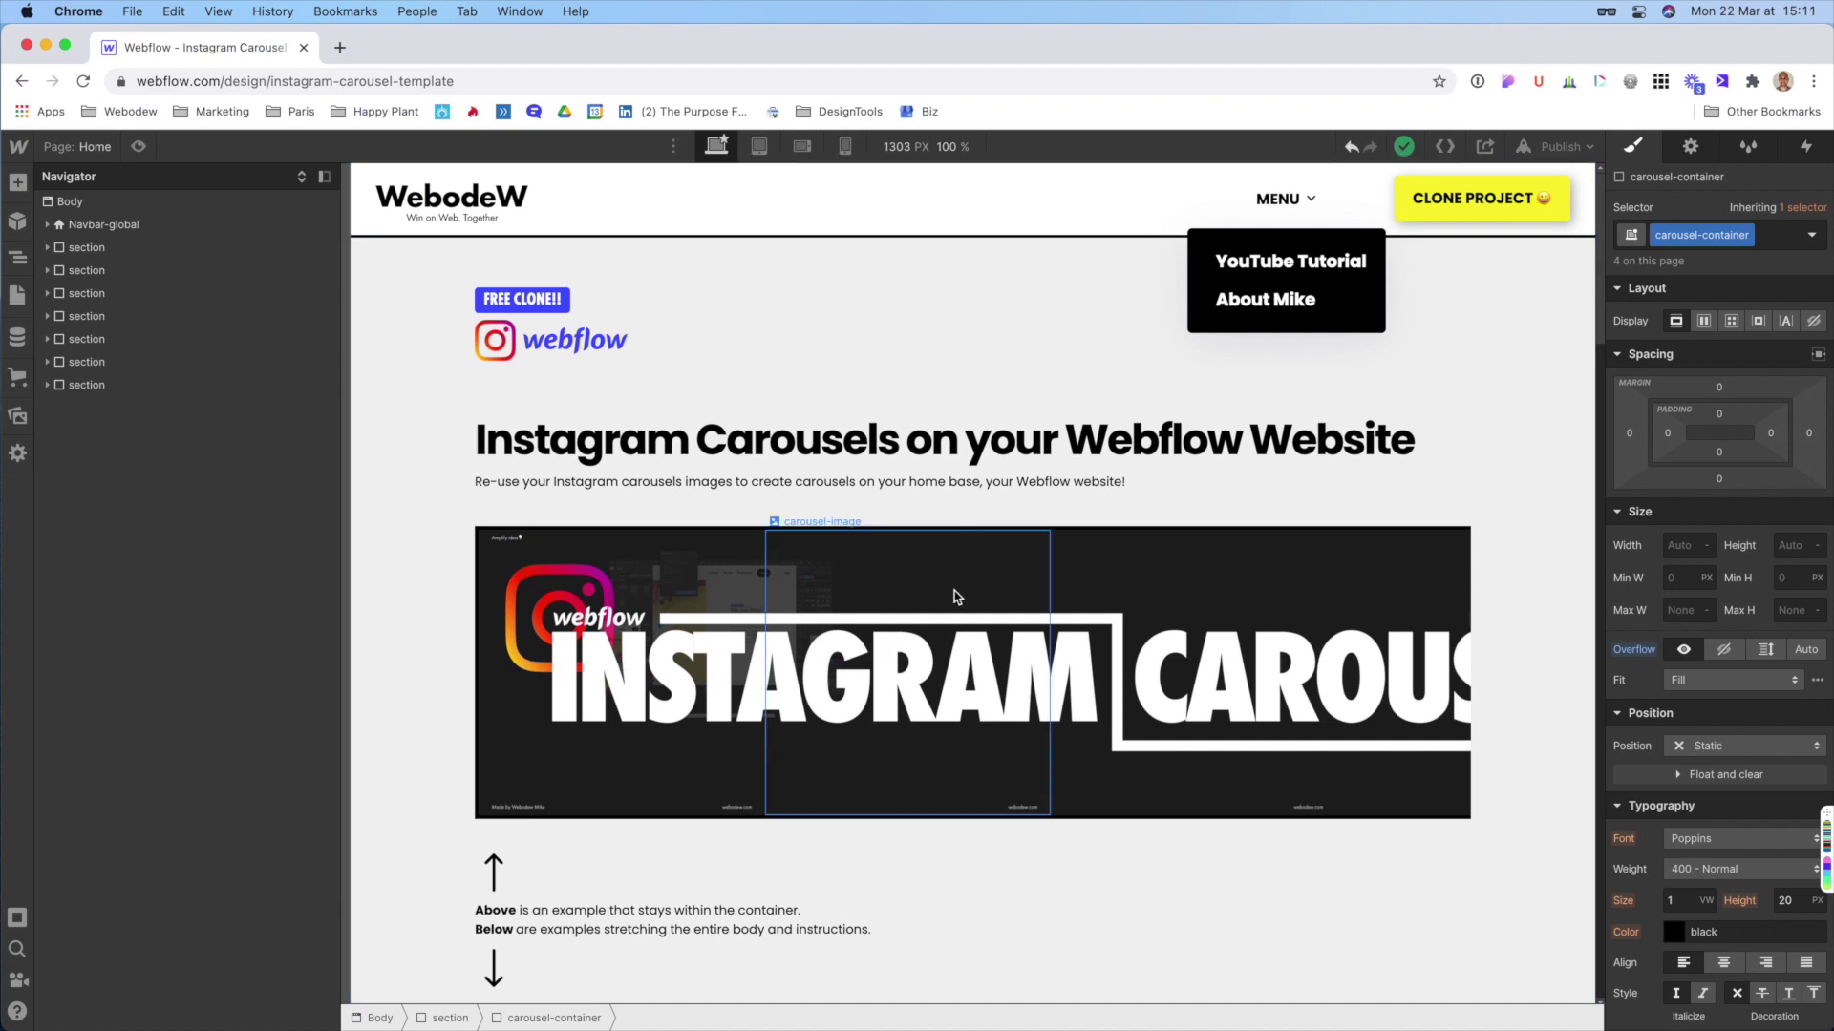
{"action": "scroll", "coordinate": [961, 599], "scroll_direction": "down", "scroll_amount": 1}
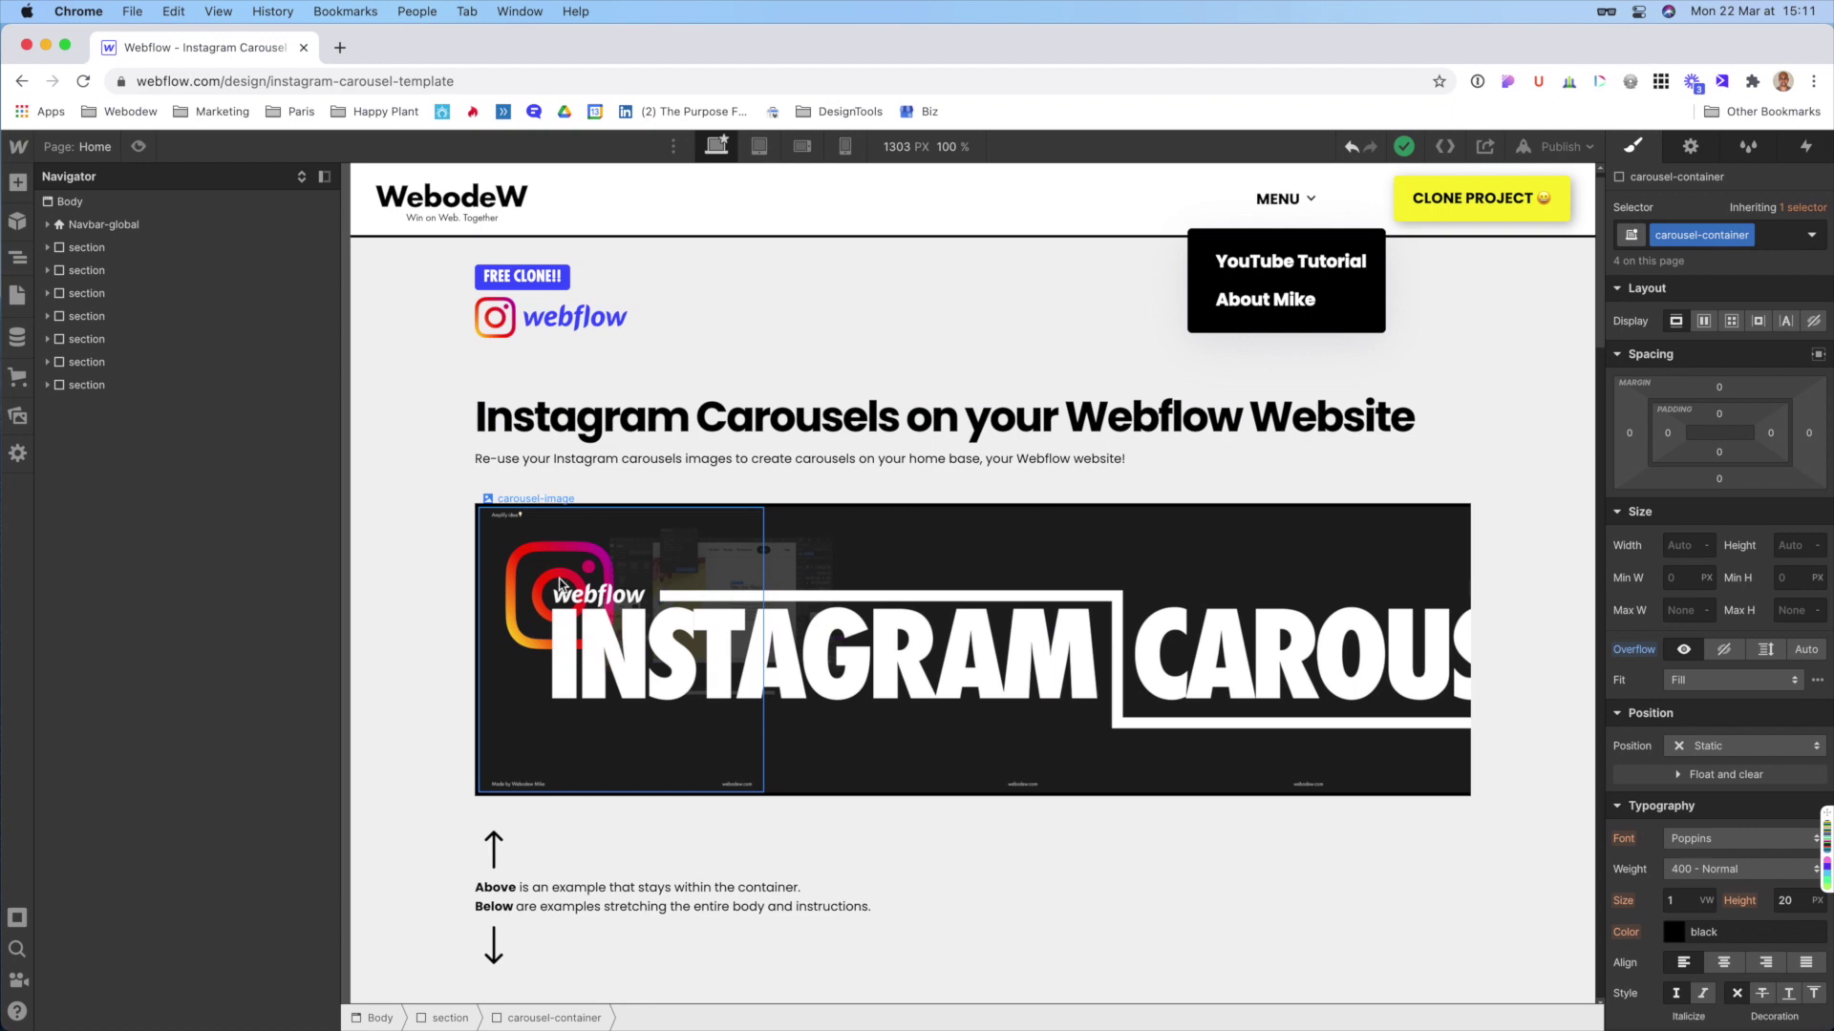
{"action": "scroll", "coordinate": [628, 720], "scroll_direction": "down", "scroll_amount": 5}
{"action": "scroll", "coordinate": [628, 720], "scroll_direction": "down", "scroll_amount": 10}
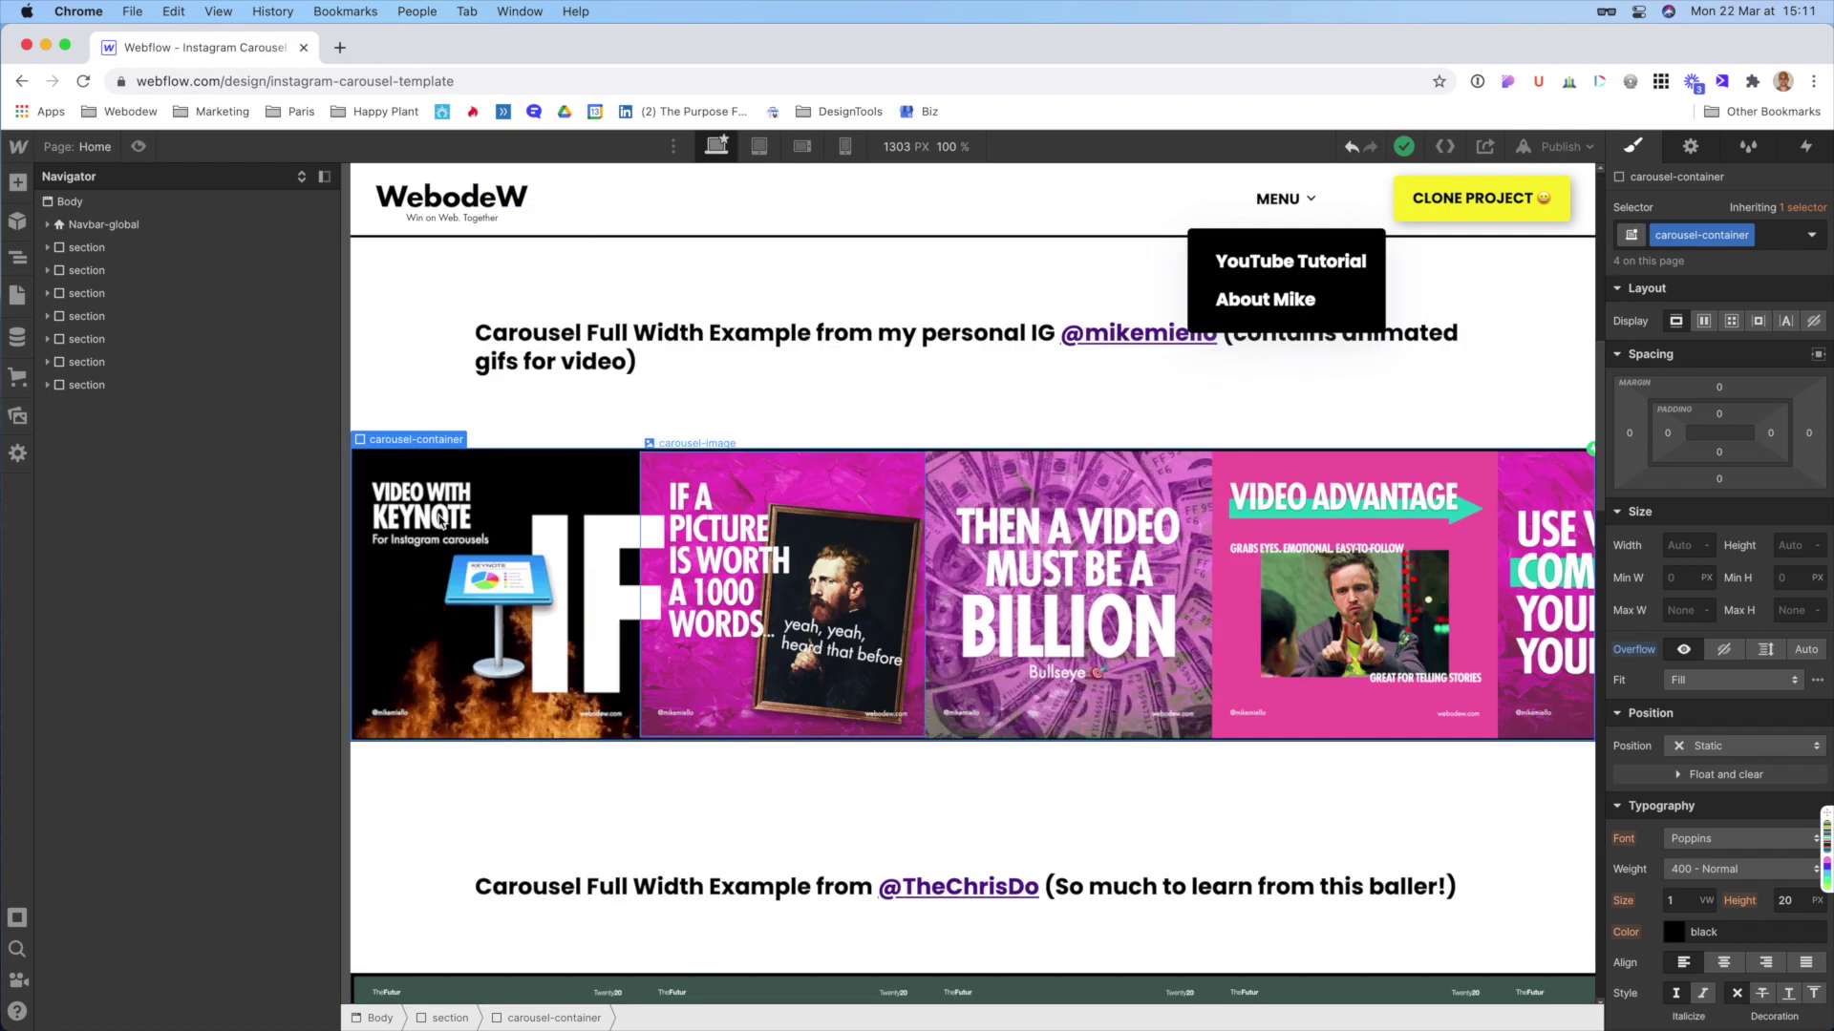
{"action": "left_click", "coordinate": [520, 547]}
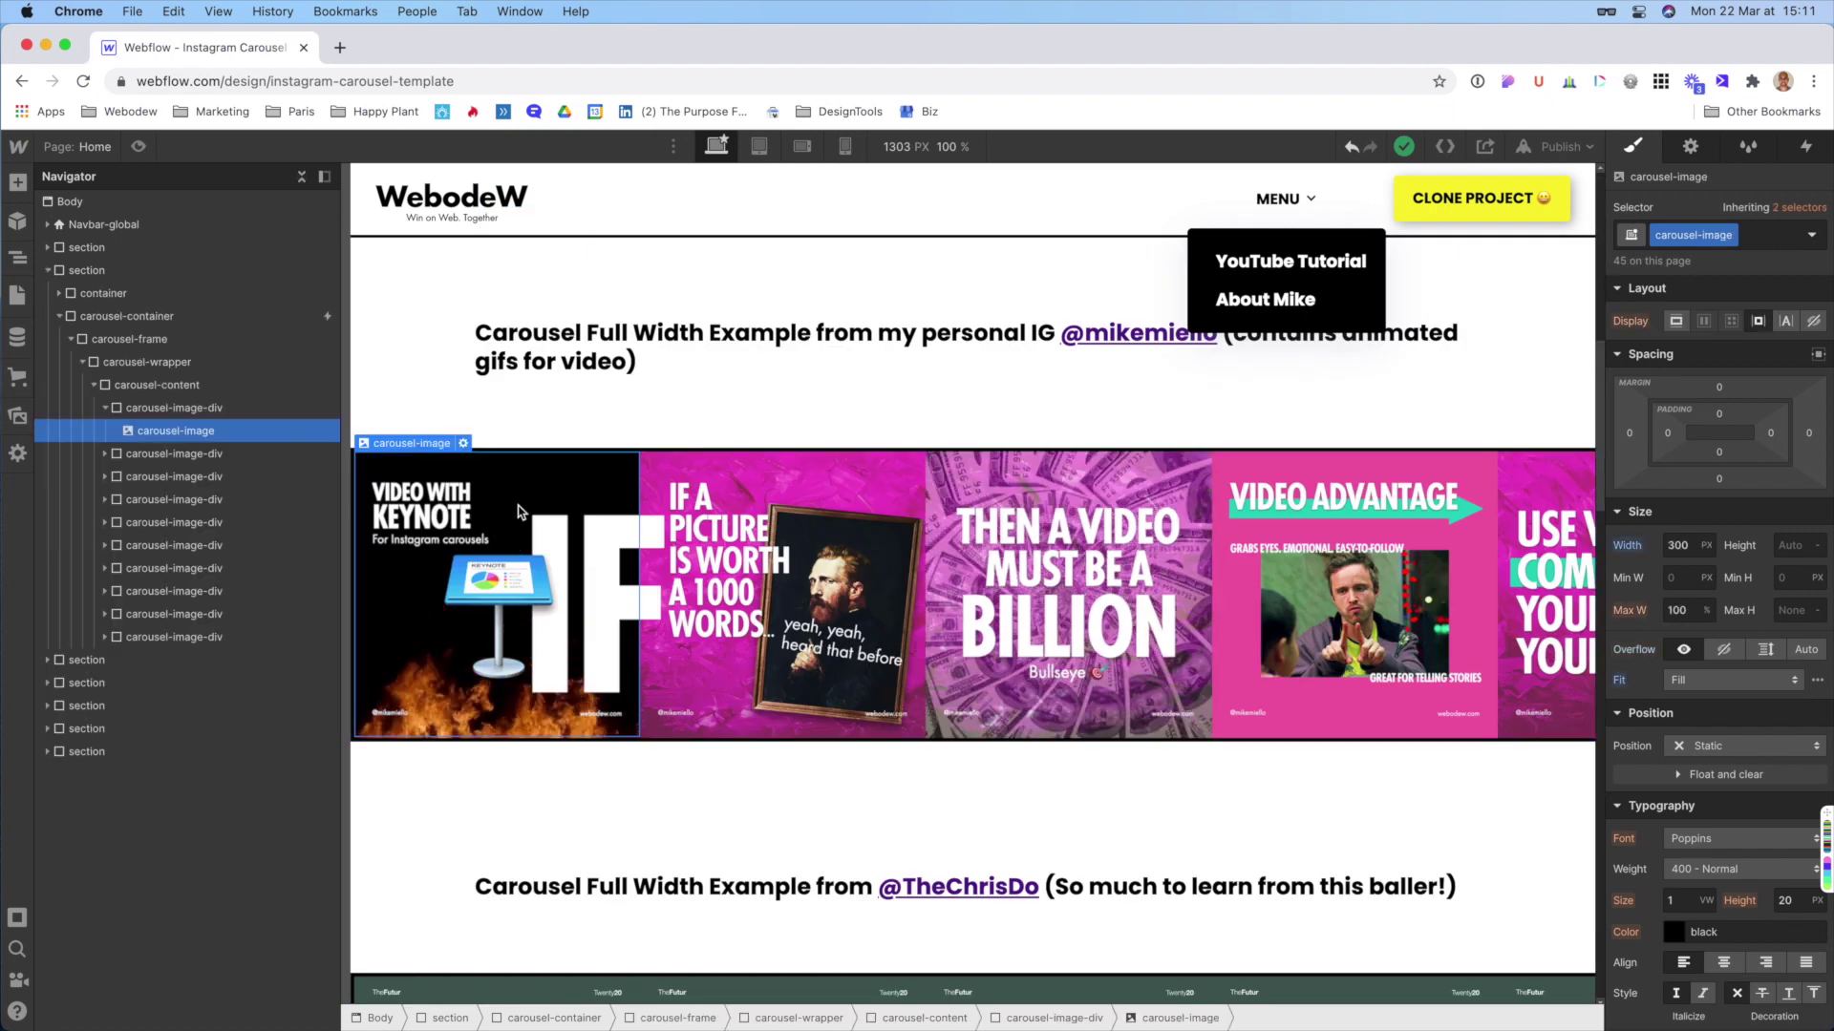
{"action": "left_click", "coordinate": [463, 443]}
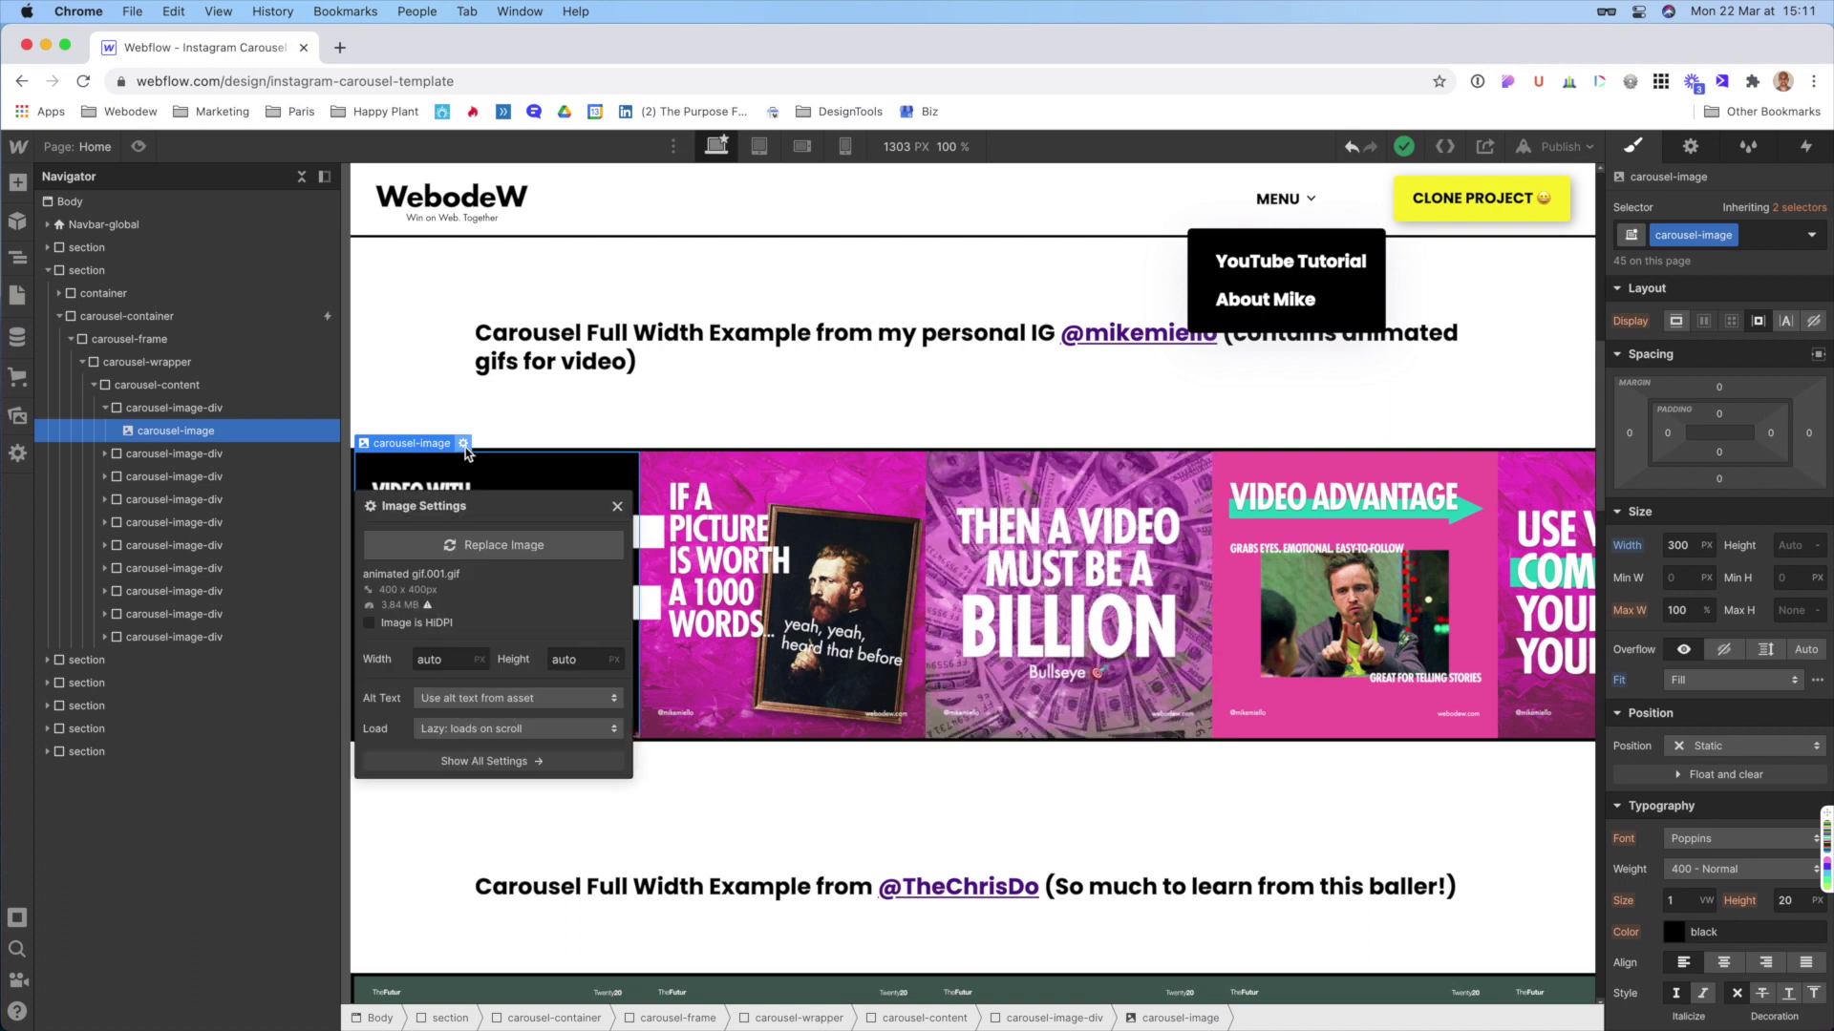
{"action": "left_click", "coordinate": [474, 546]}
{"action": "left_click", "coordinate": [84, 672]}
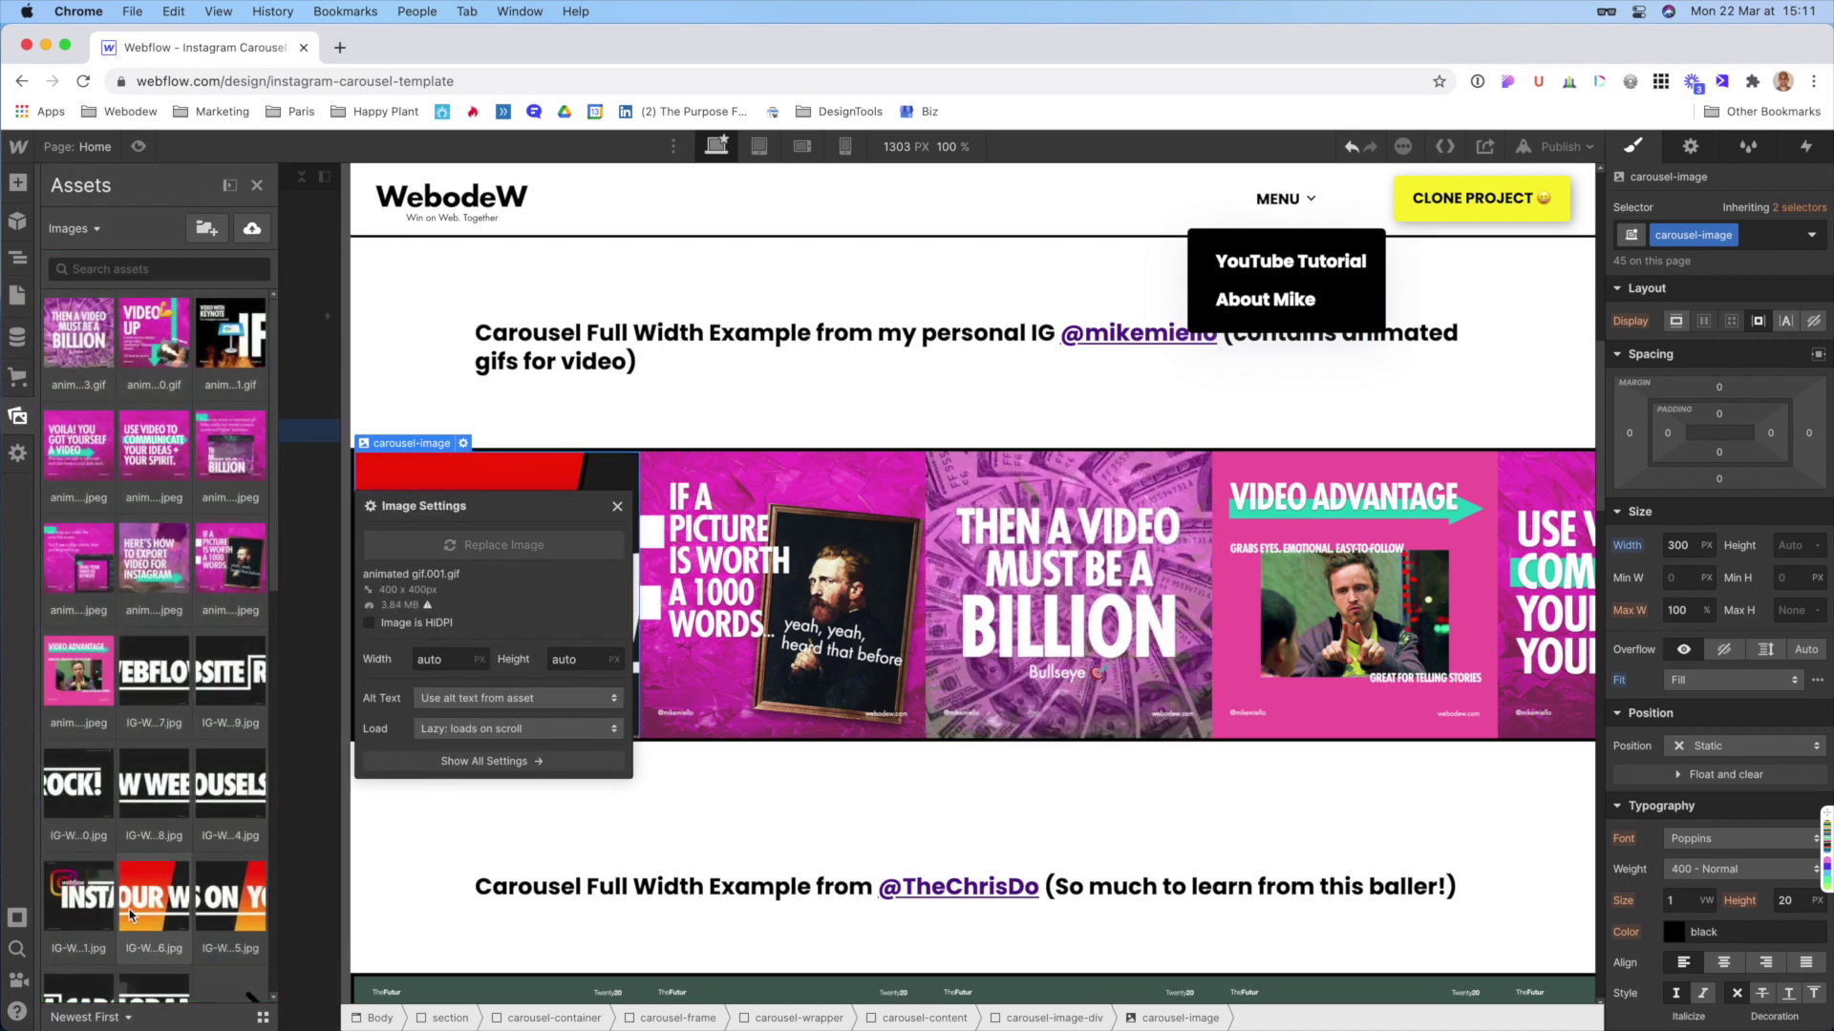
{"action": "left_click", "coordinate": [776, 565]}
{"action": "left_click", "coordinate": [748, 443]}
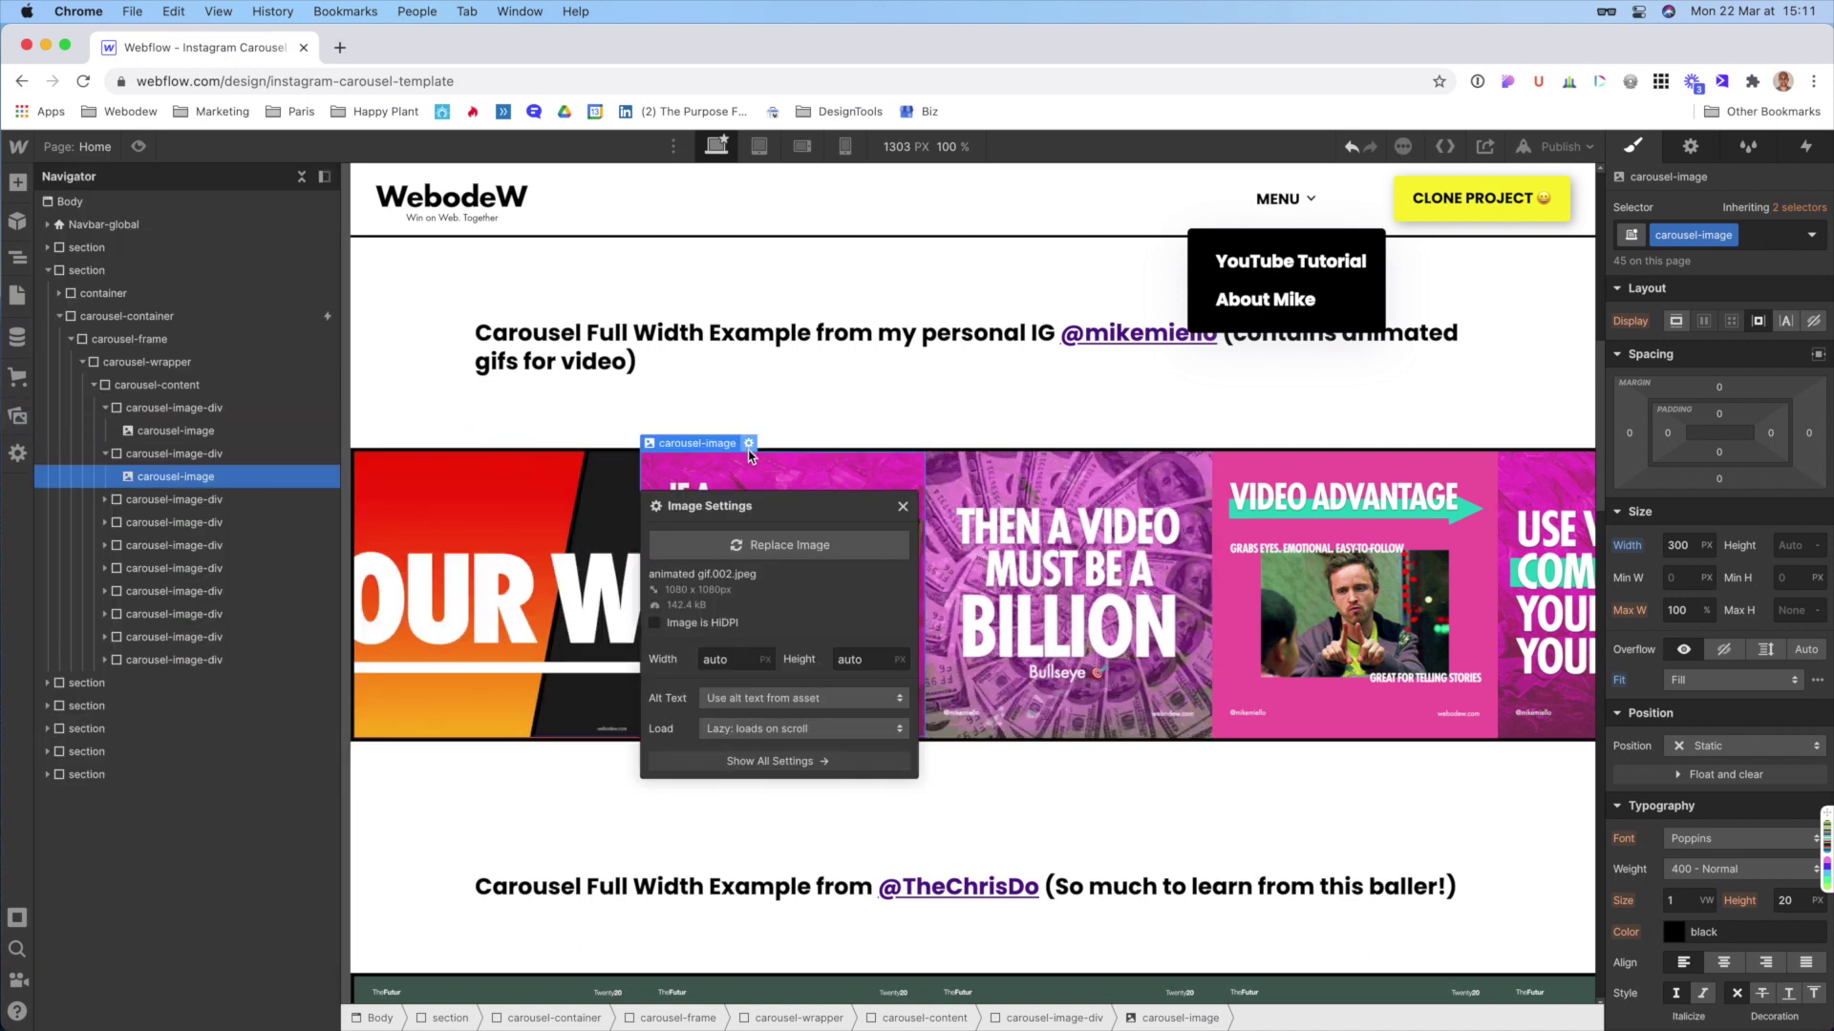
{"action": "left_click", "coordinate": [774, 545]}
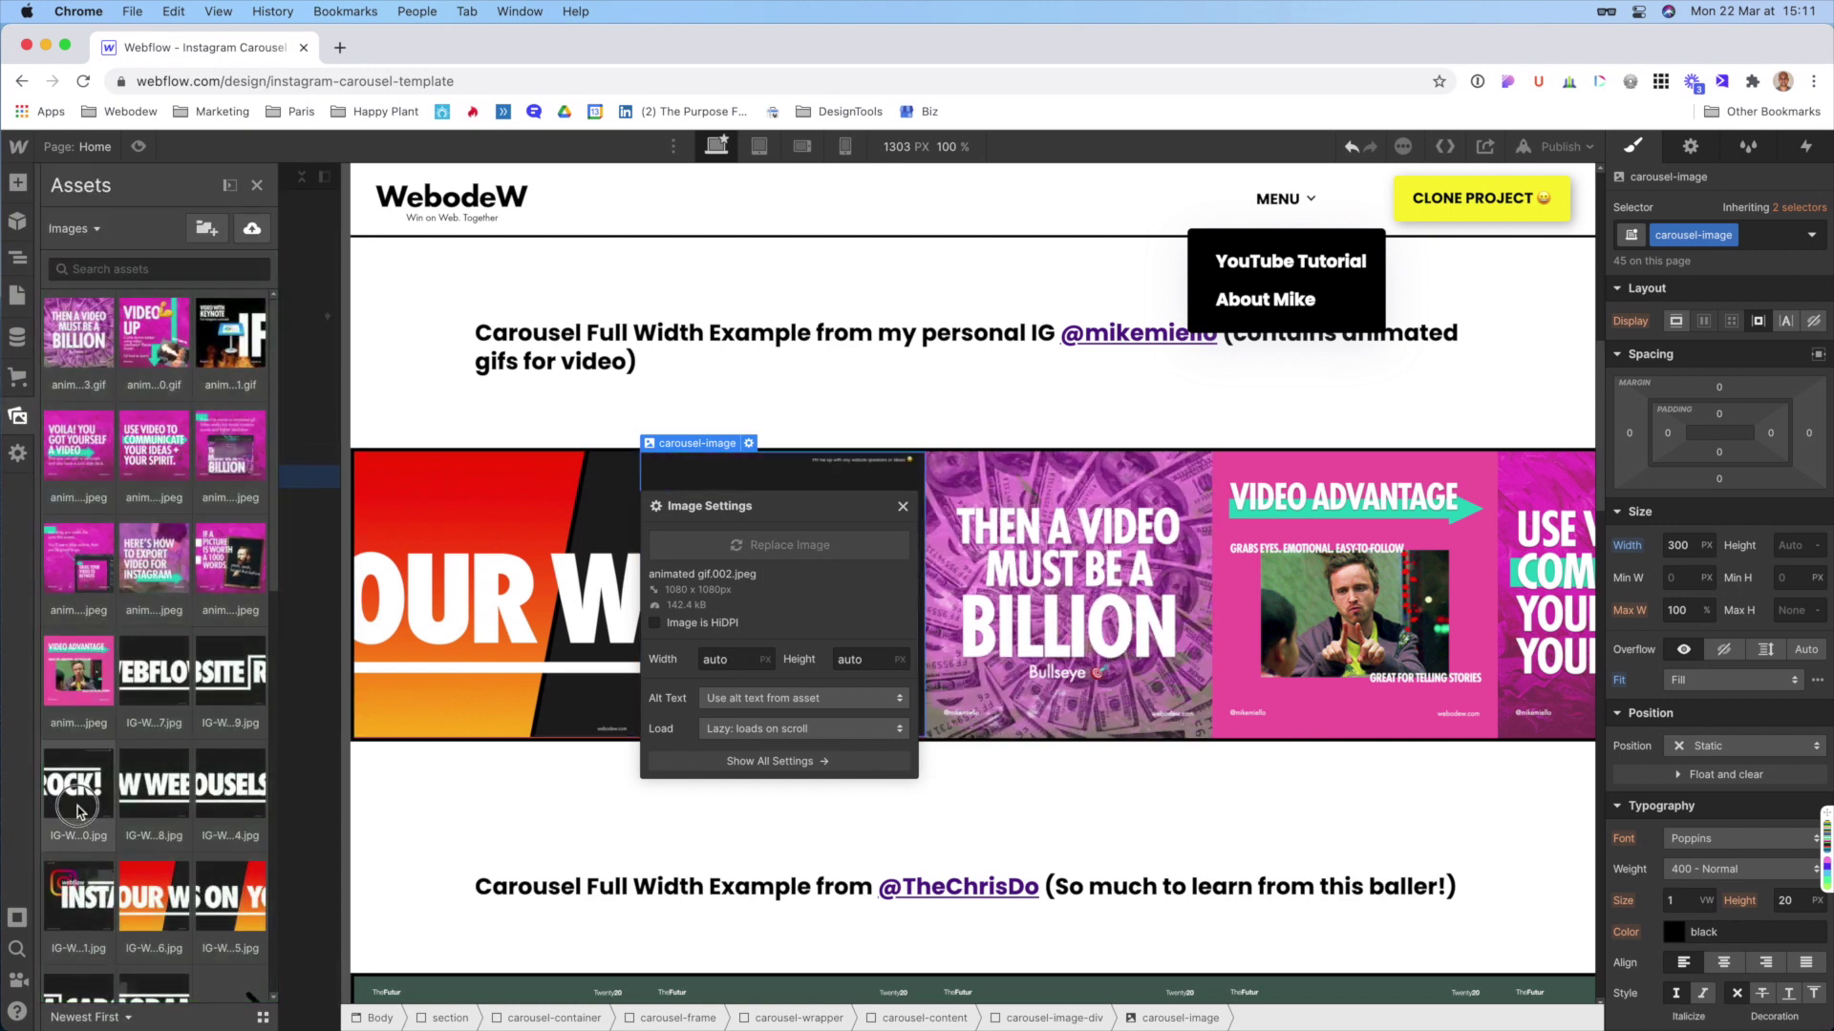
{"action": "left_click", "coordinate": [229, 712]}
{"action": "left_click", "coordinate": [903, 508]}
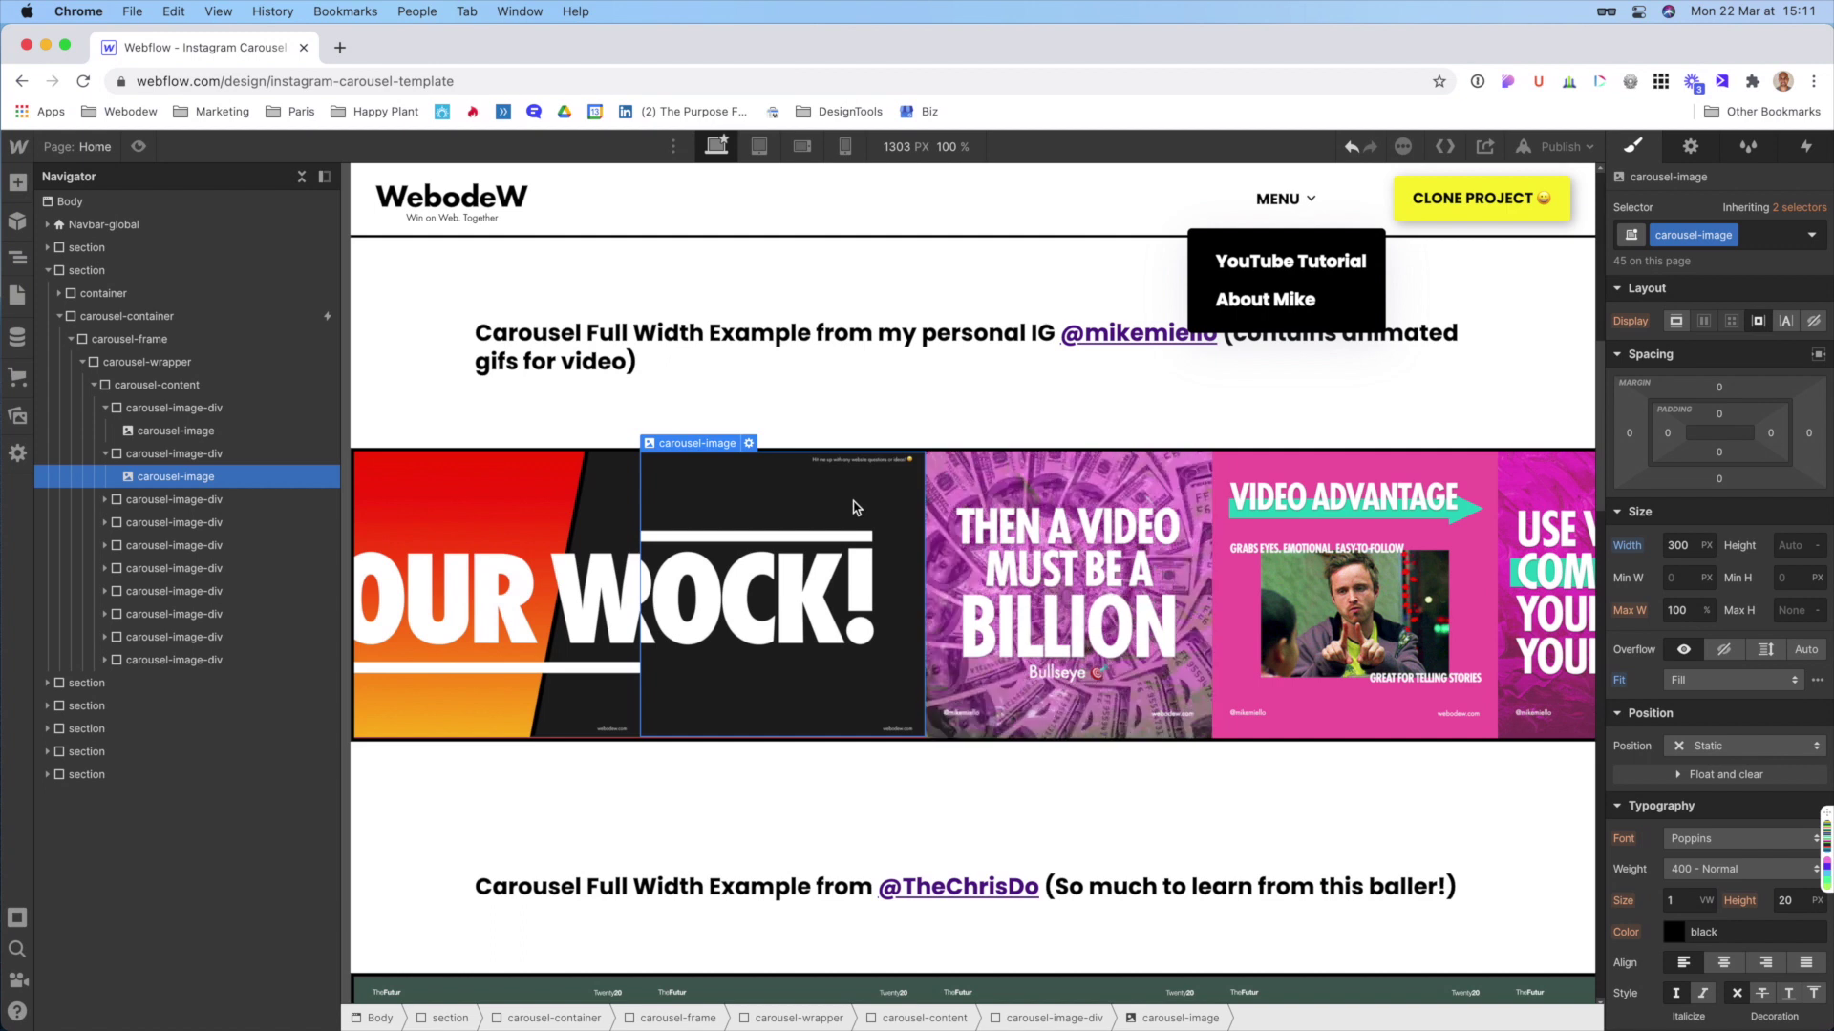
{"action": "key", "text": "super+z"}
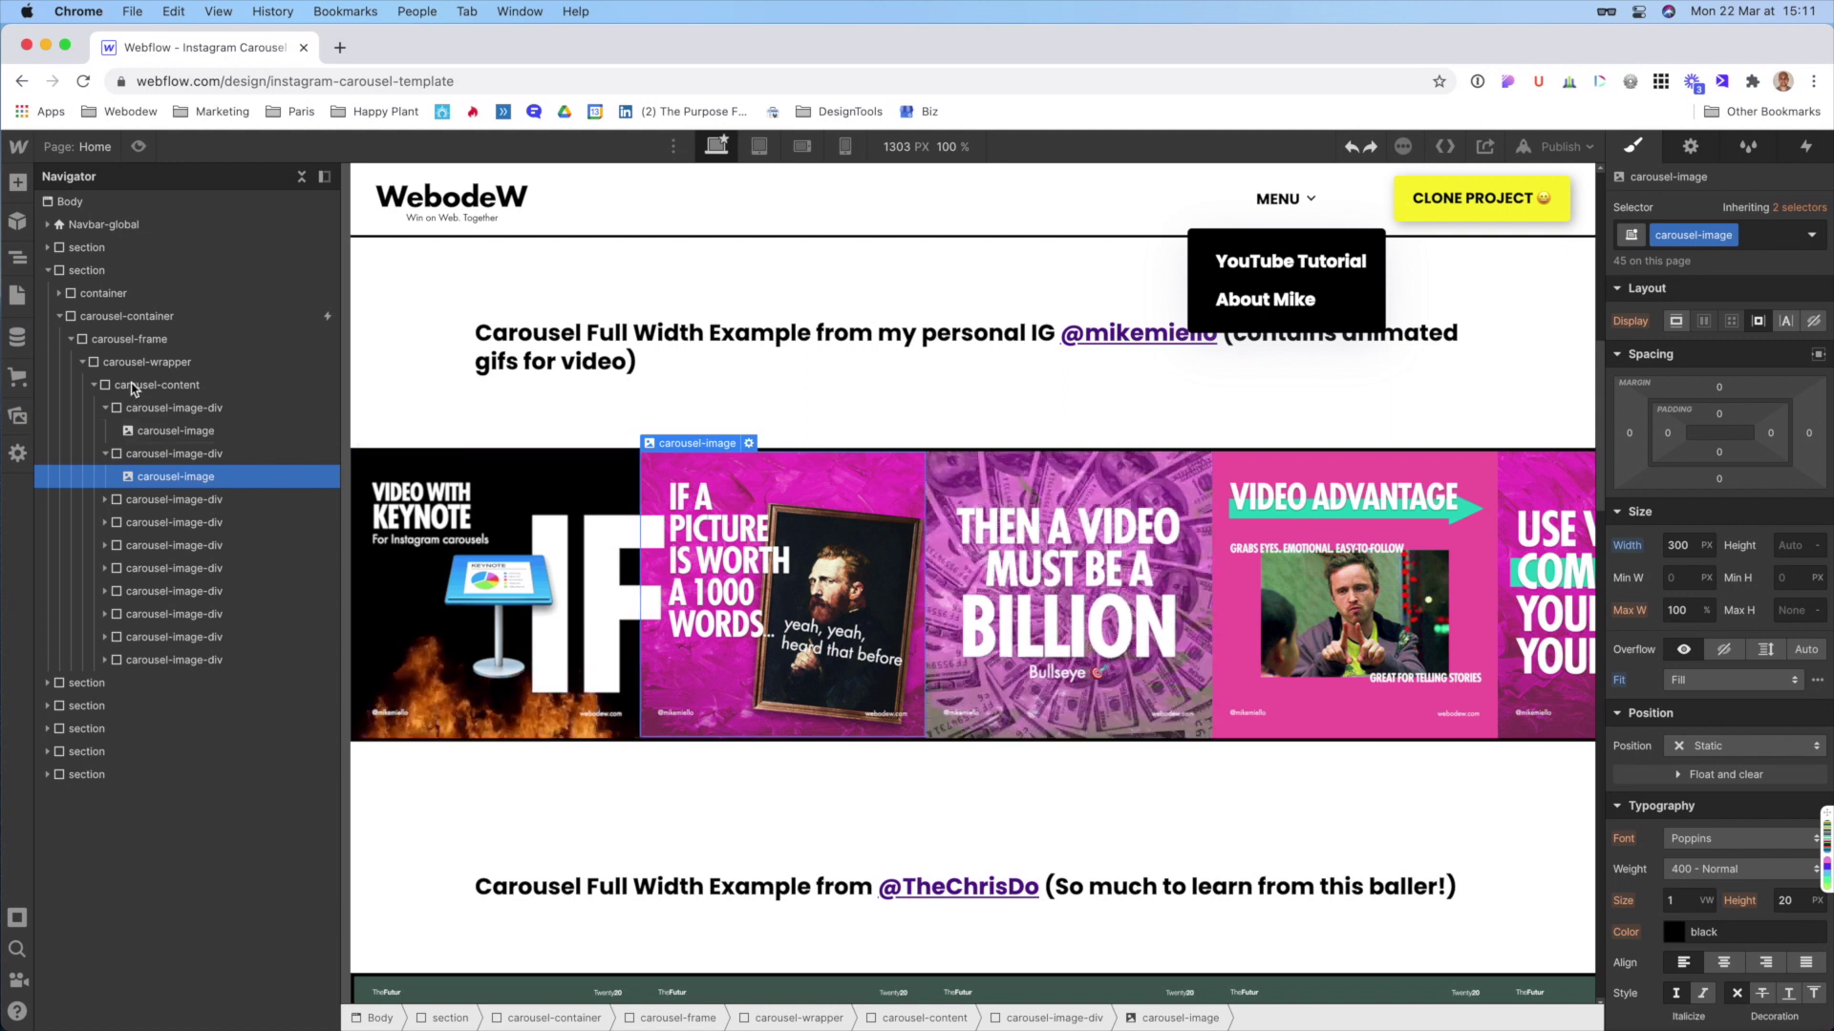
- Inspect the carousel's section, container, frame and the 3000 px sticky carousel-wrapper in the Navigator
{"action": "left_click", "coordinate": [86, 271]}
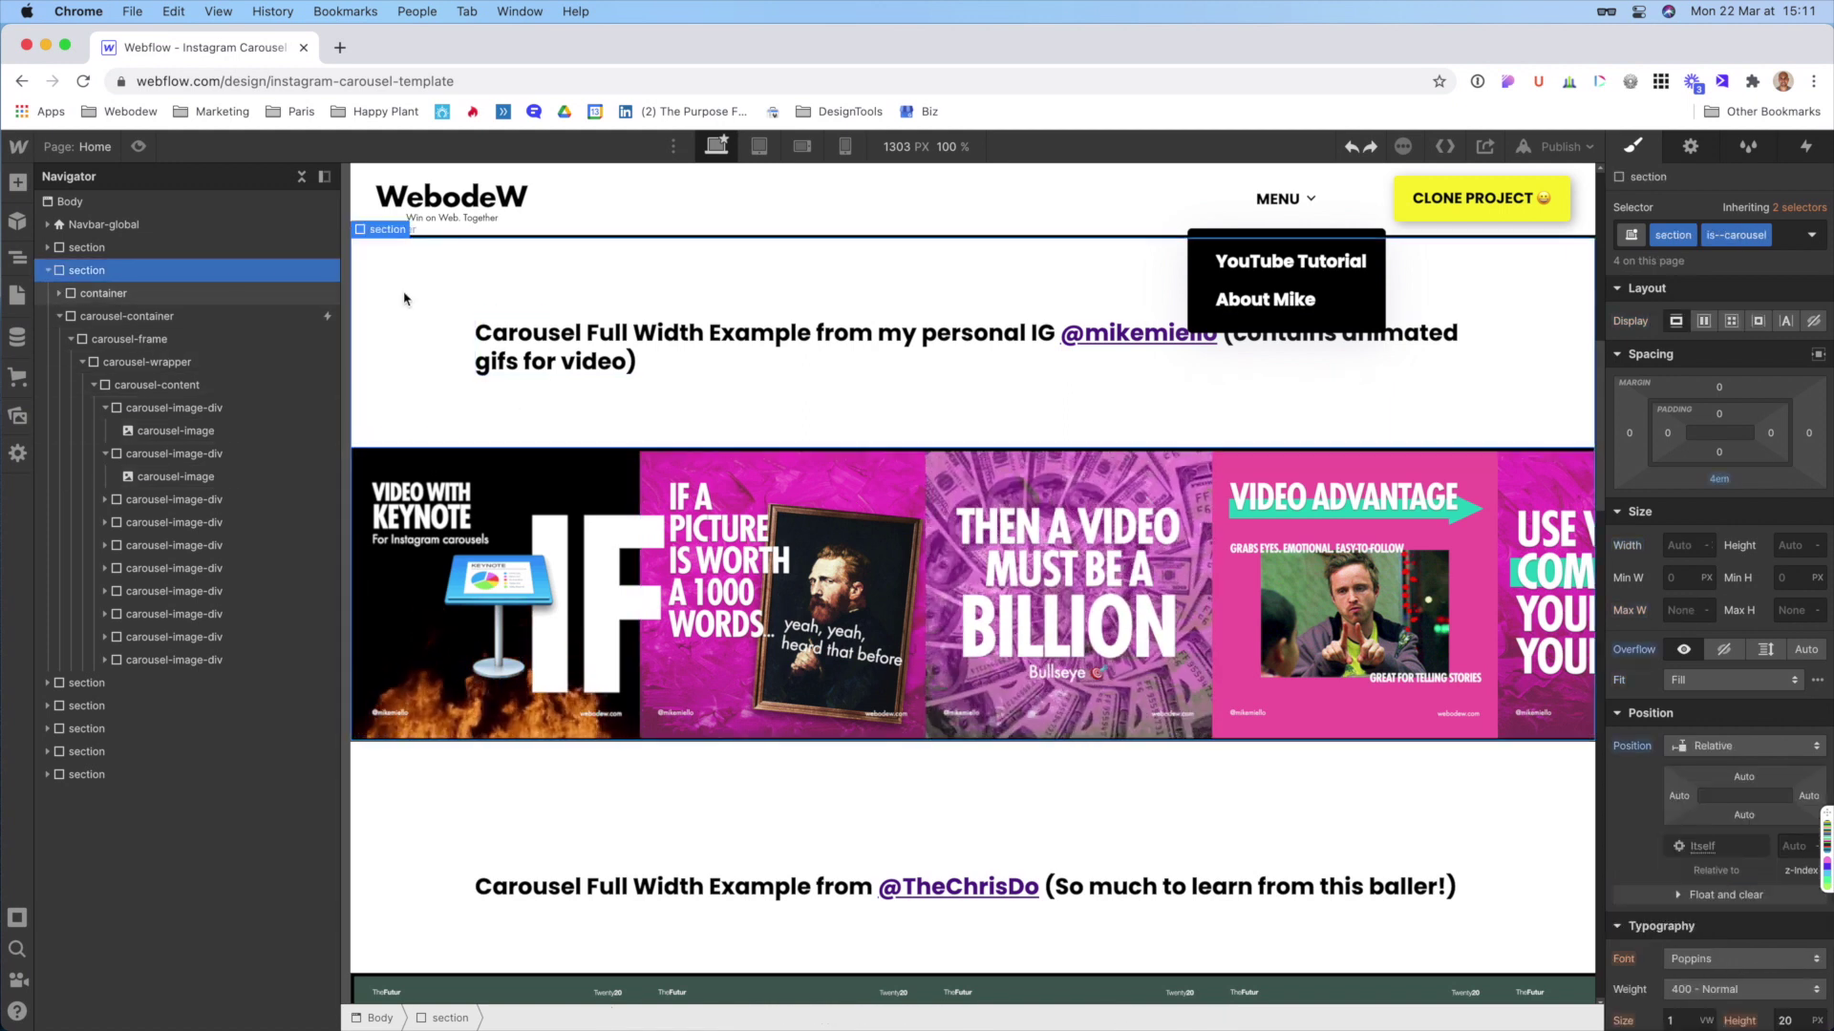
{"action": "left_click", "coordinate": [158, 295]}
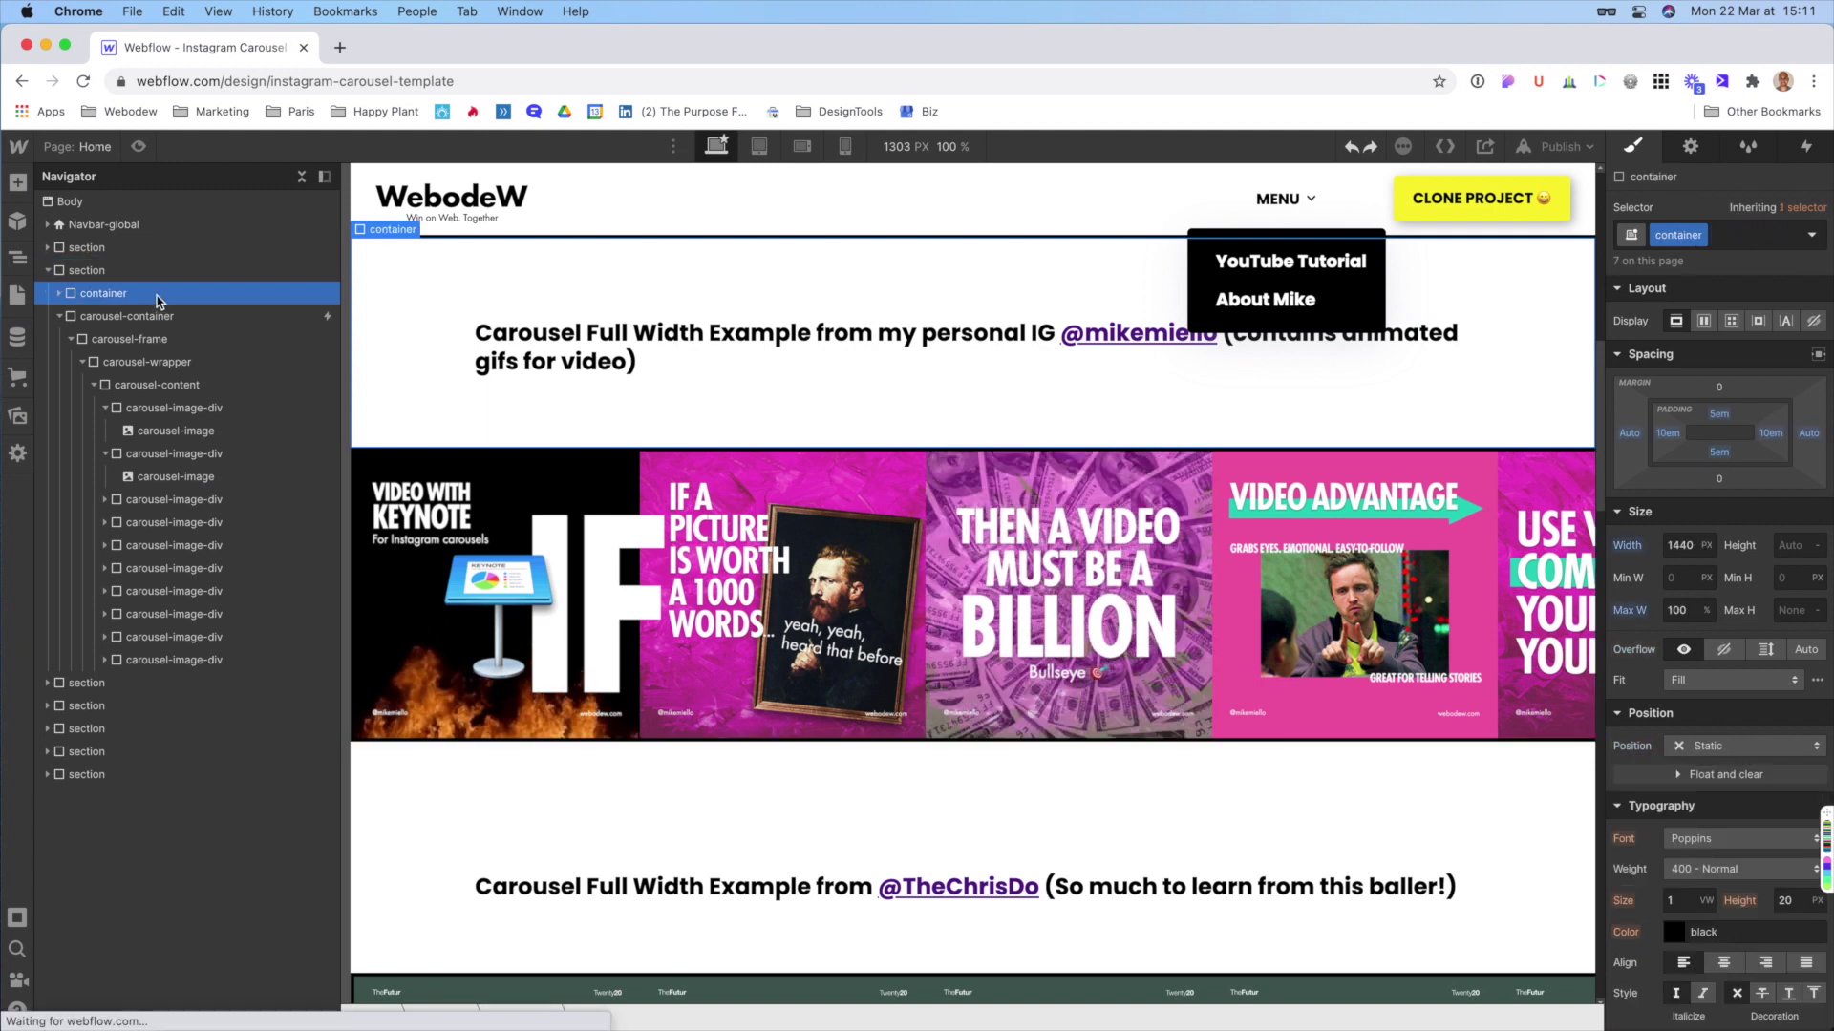
{"action": "left_click", "coordinate": [724, 344]}
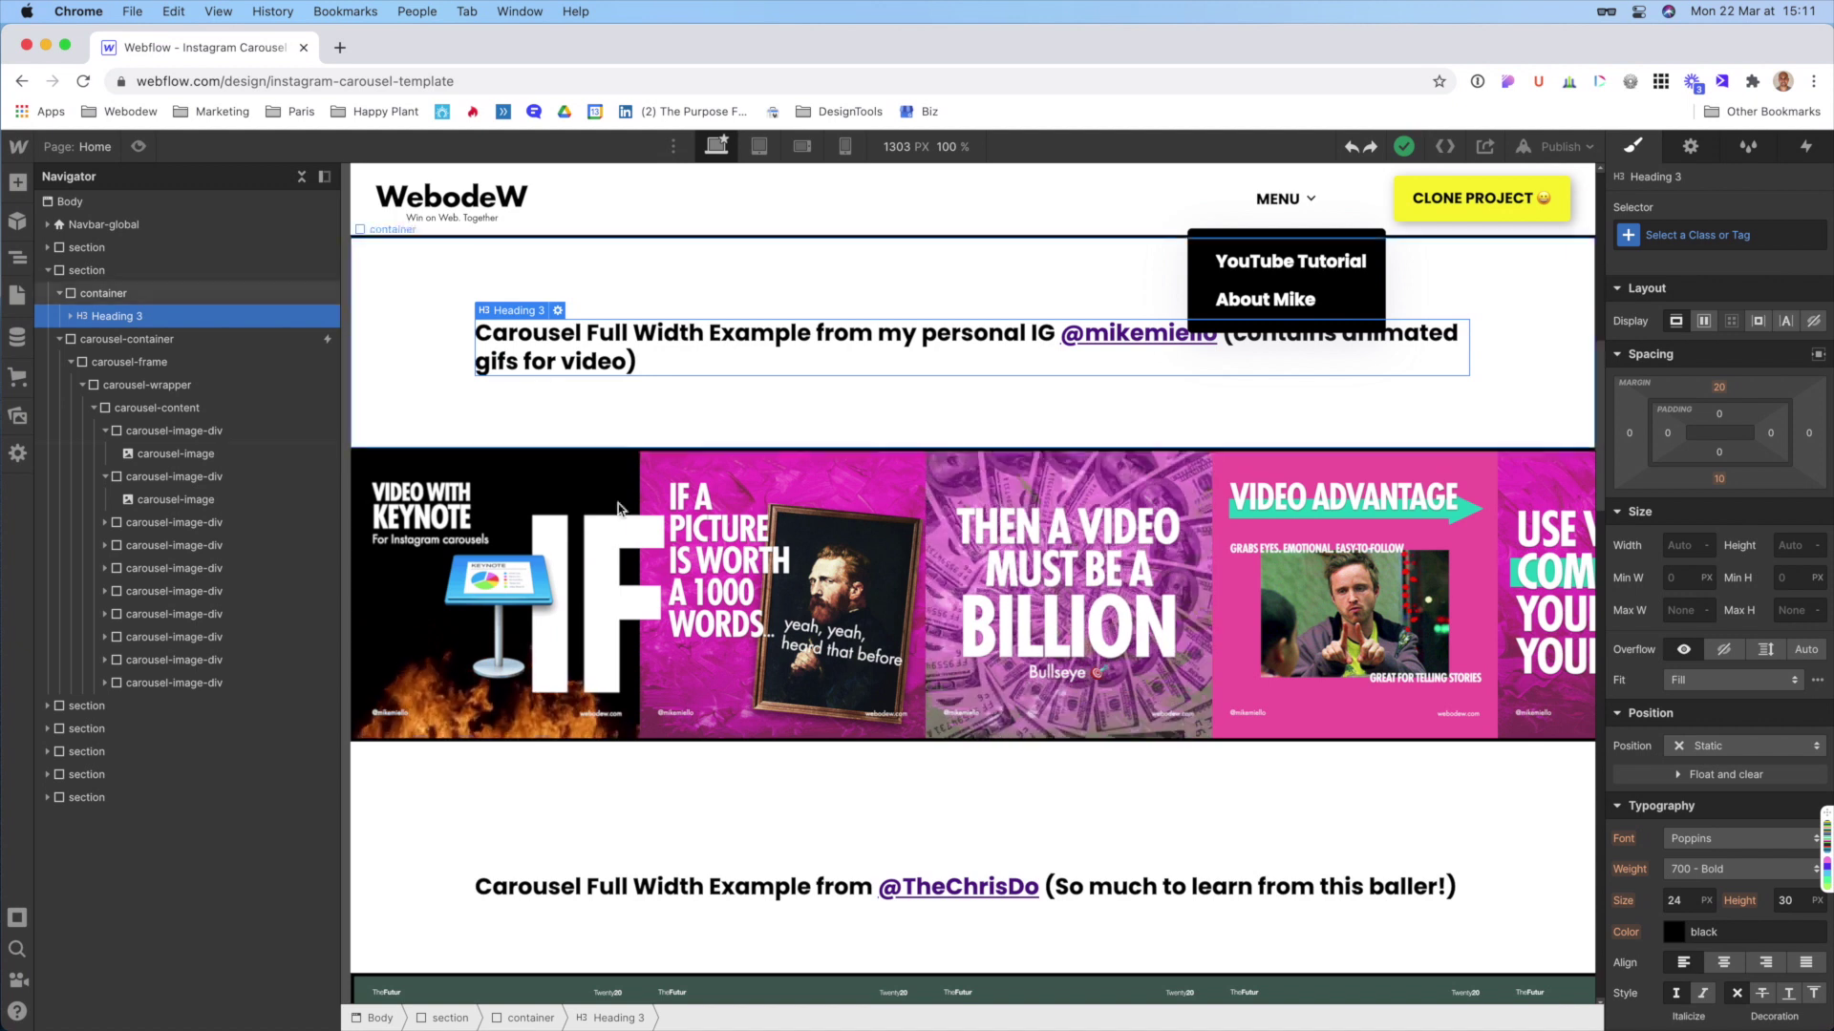
{"action": "left_click", "coordinate": [123, 342]}
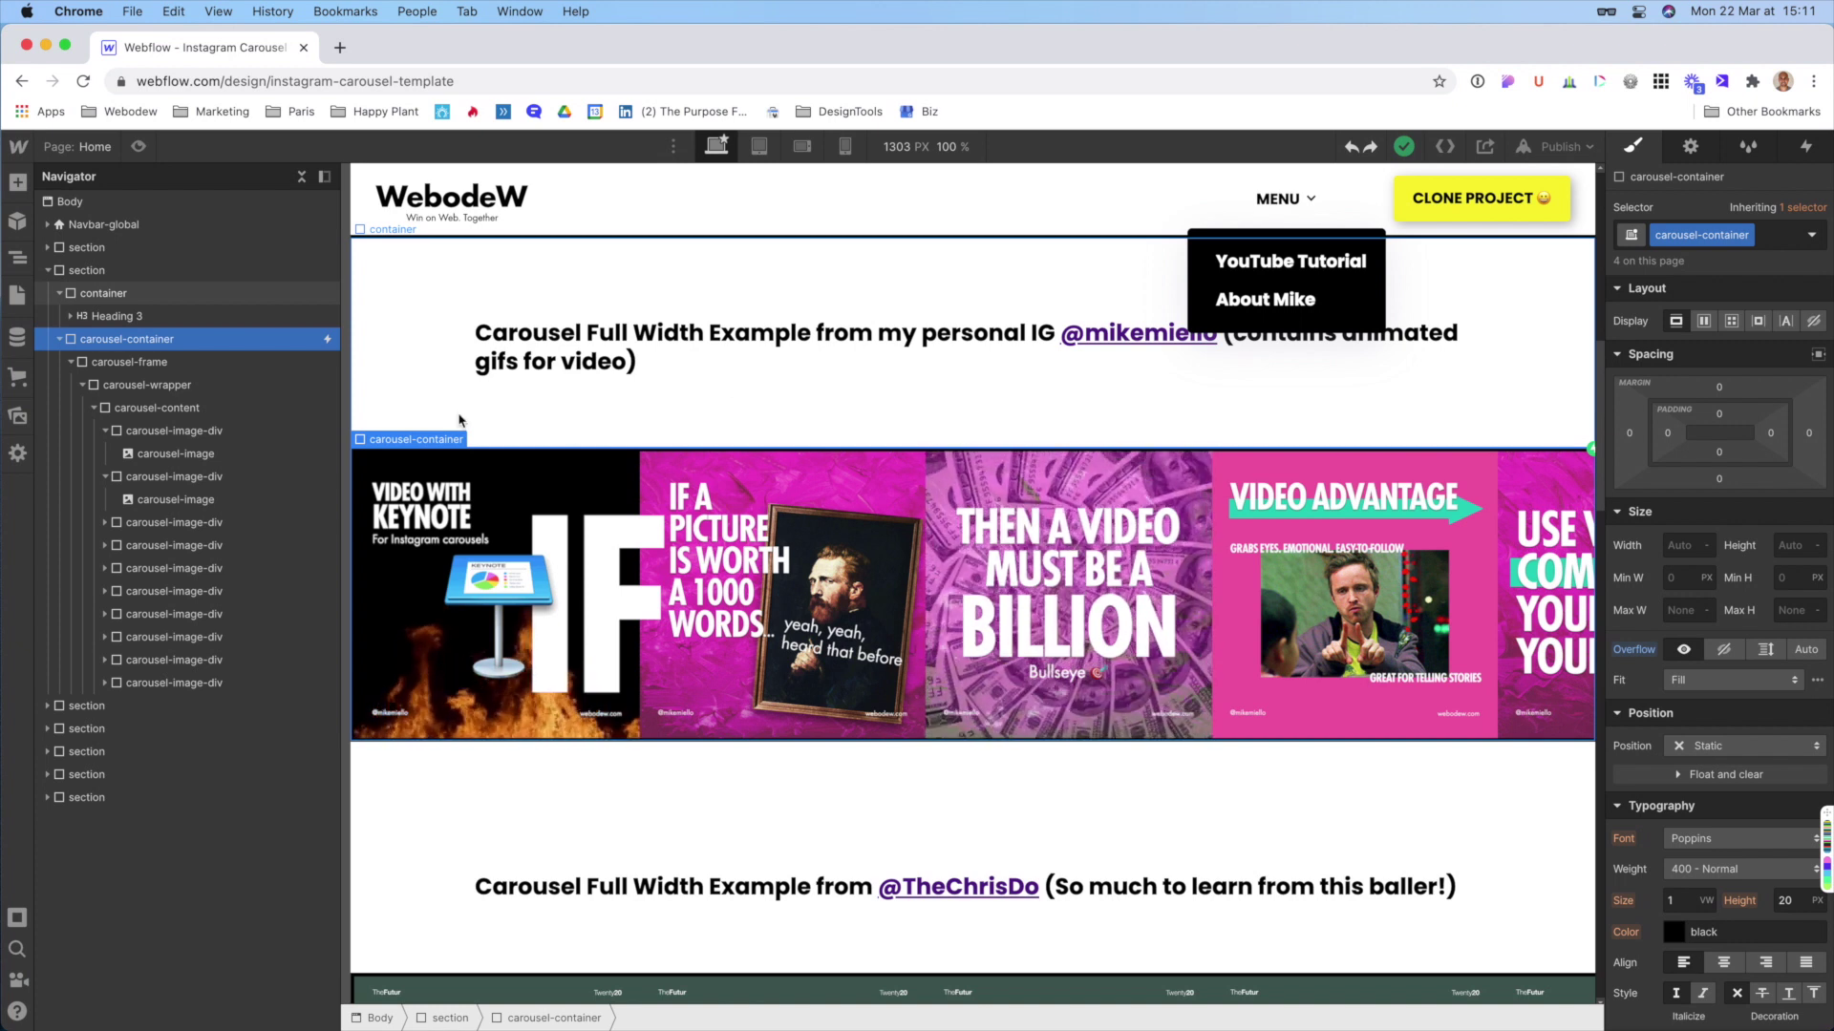
{"action": "left_click", "coordinate": [143, 362]}
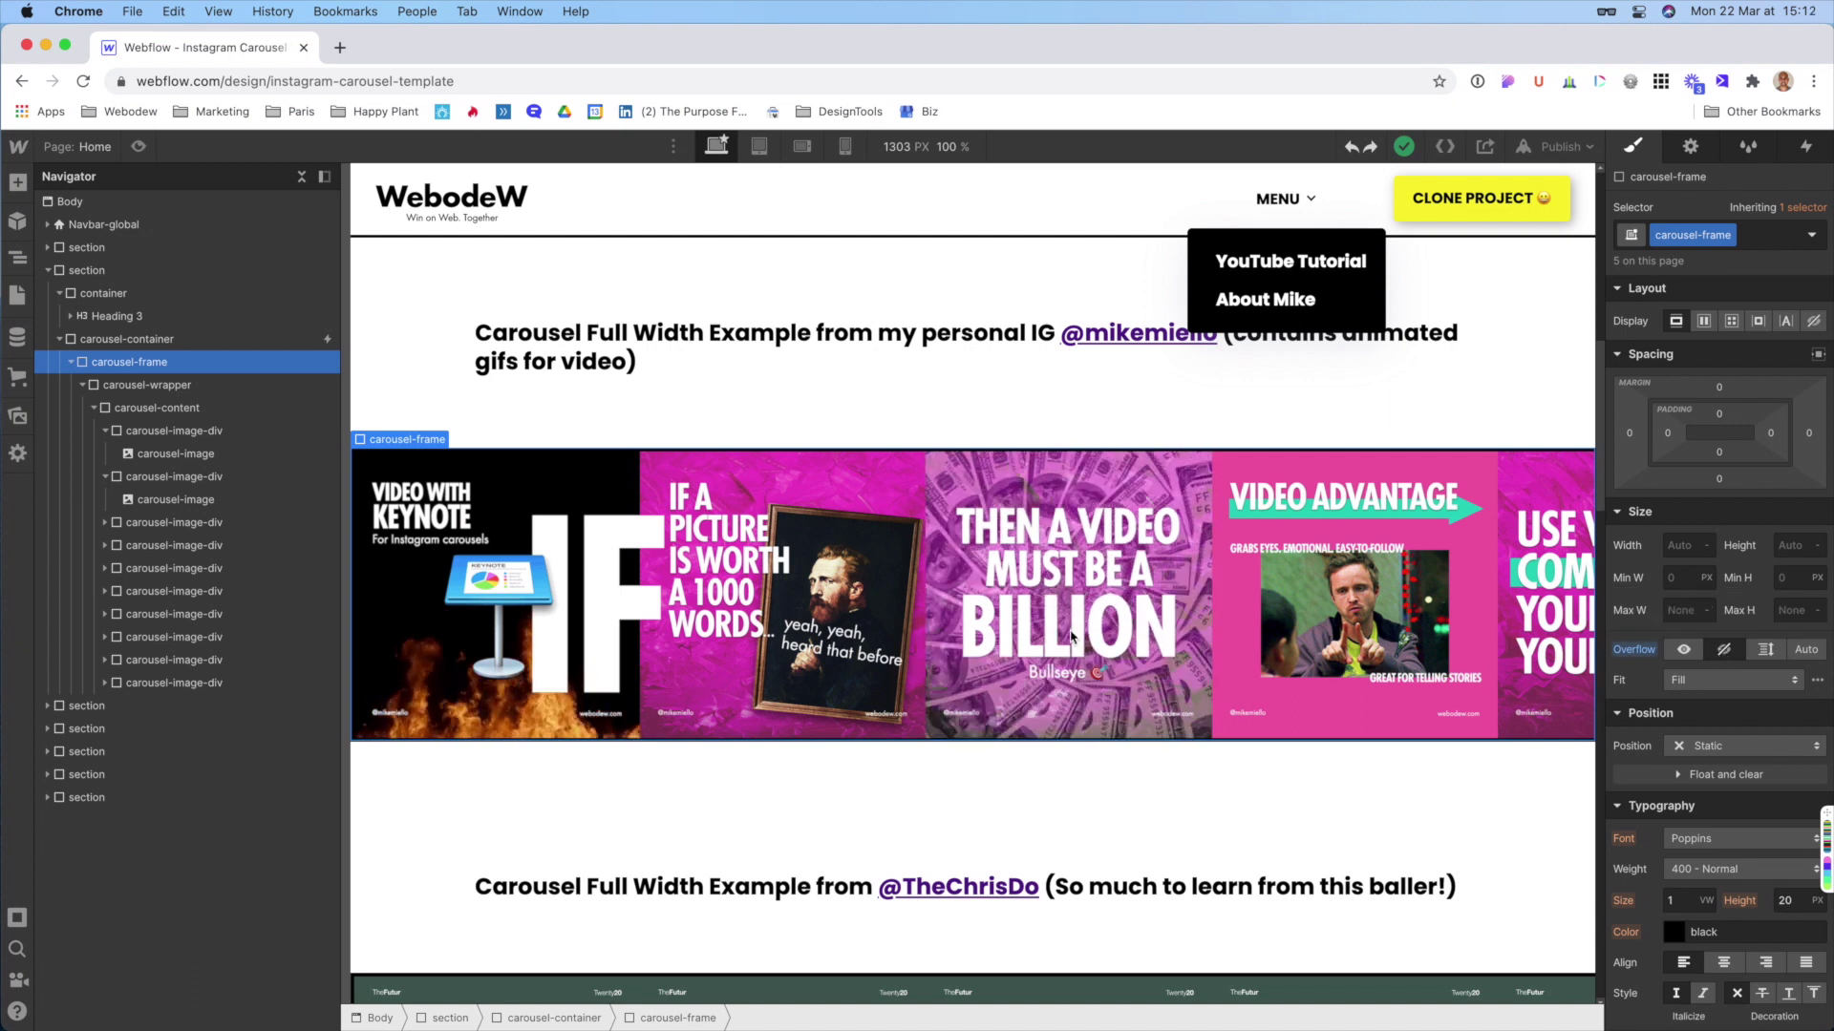
{"action": "left_click", "coordinate": [159, 386]}
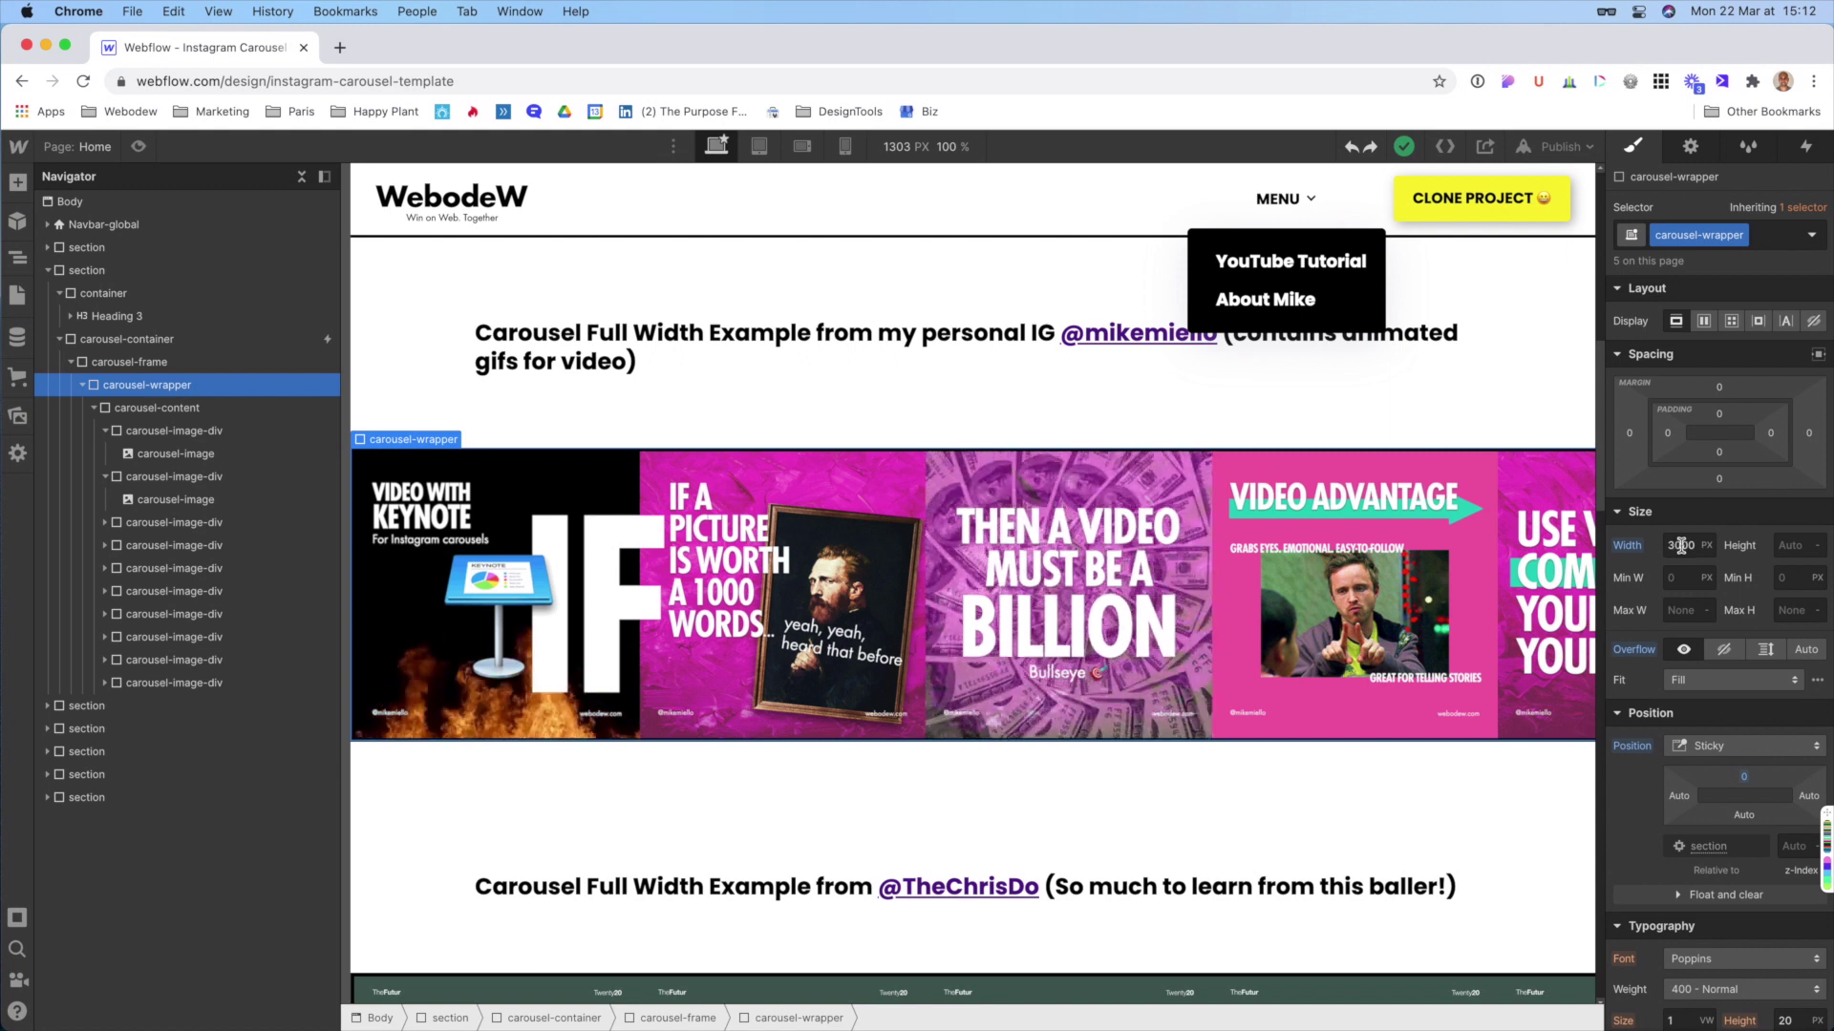
{"action": "left_click", "coordinate": [148, 367]}
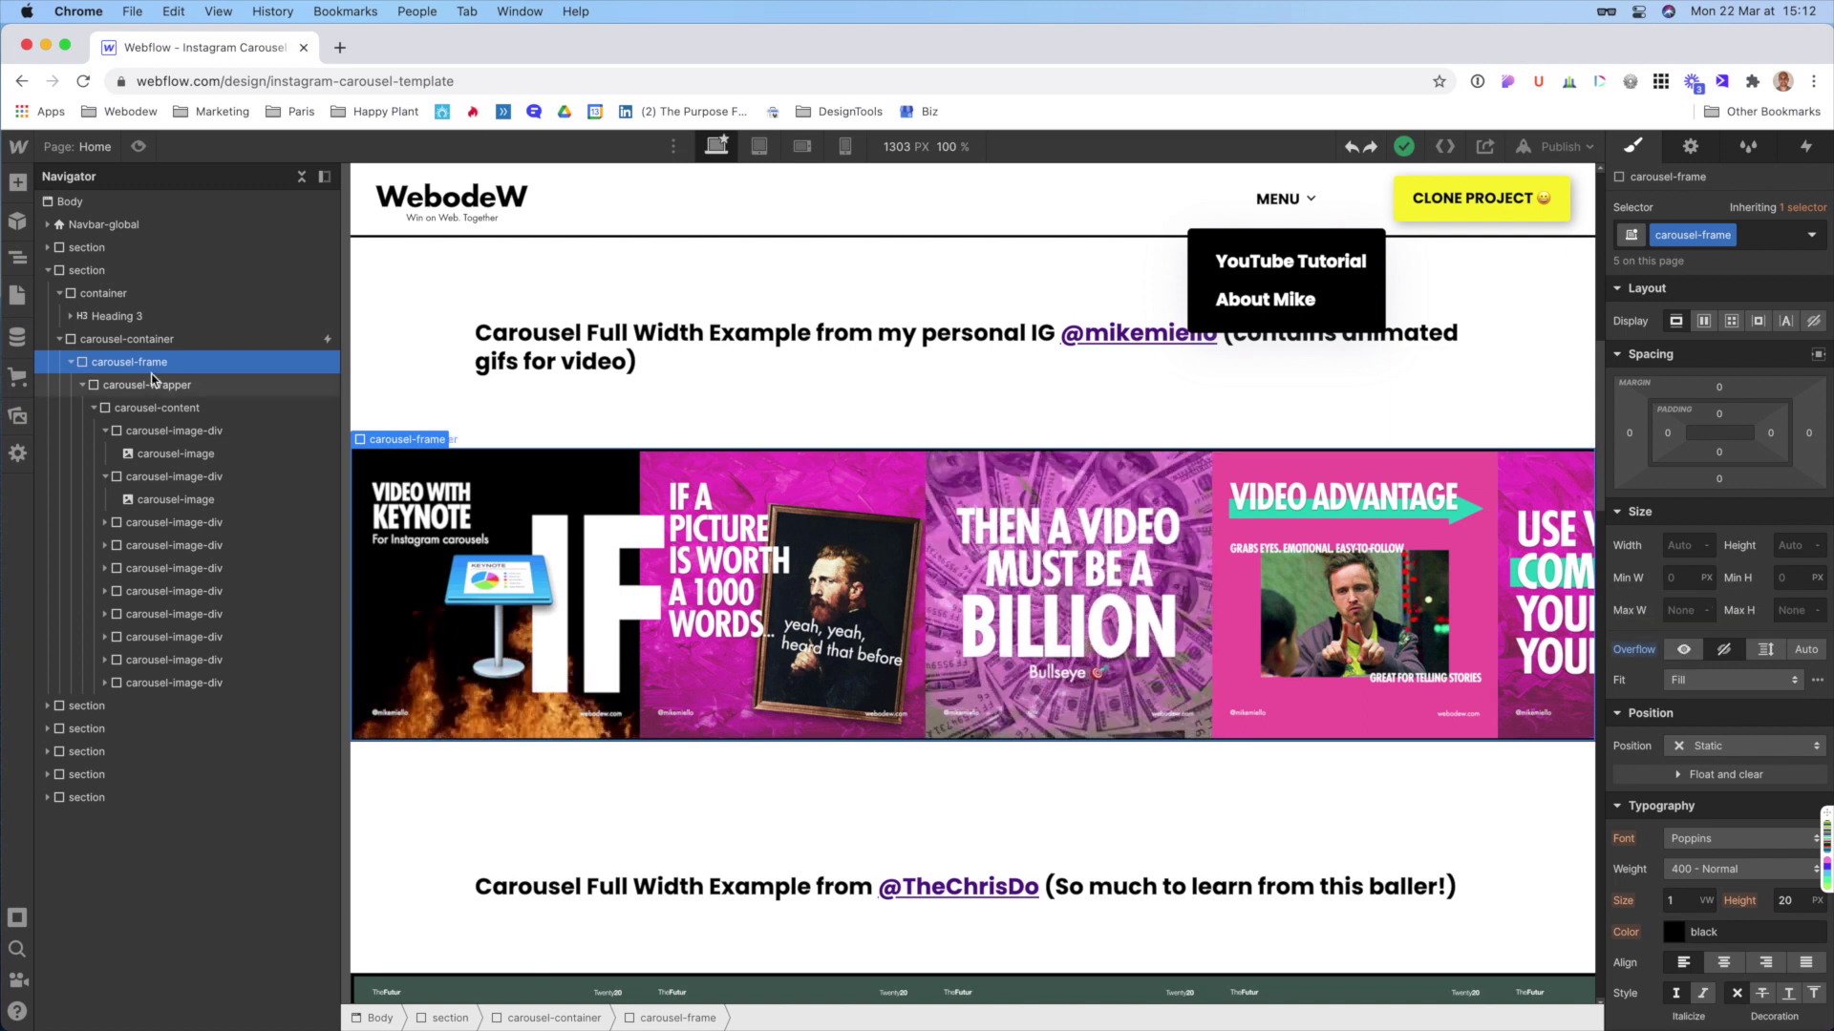
- Set carousel-frame overflow to Visible and scroll sideways from the Keynote intro to the Video Up slide
{"action": "left_click", "coordinate": [1683, 651]}
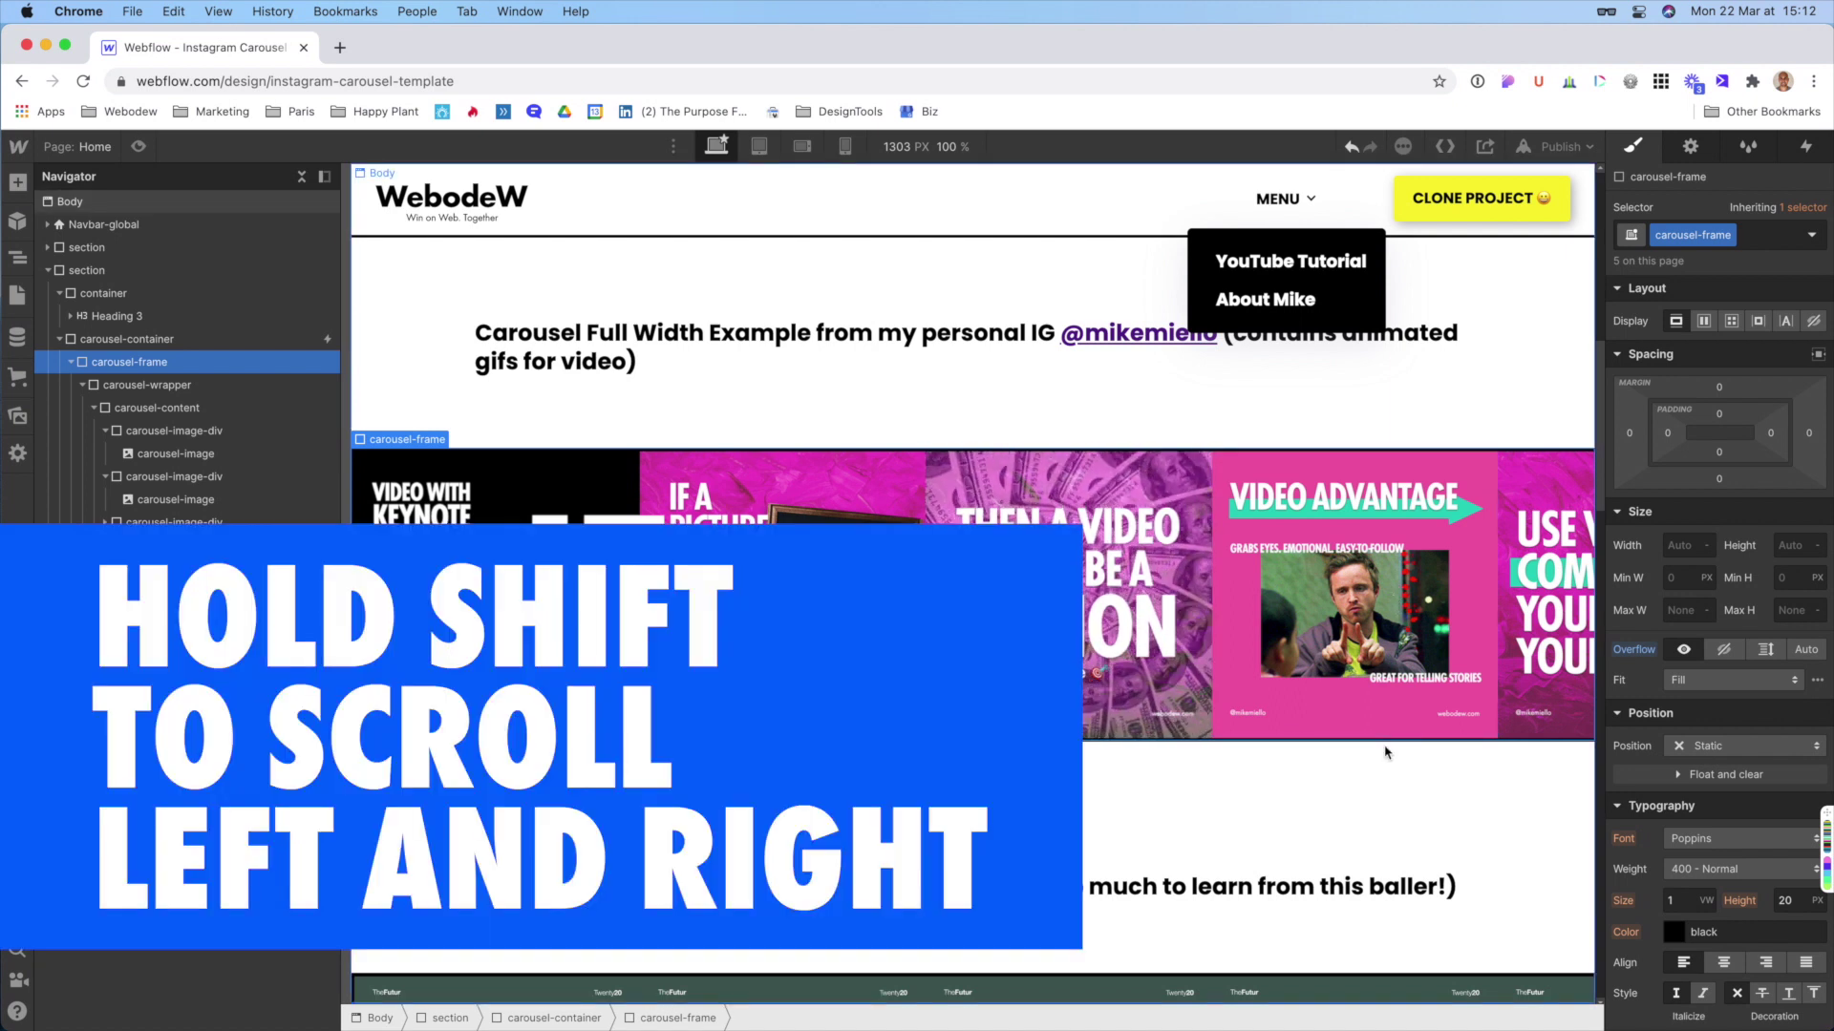
{"action": "scroll", "coordinate": [1383, 759], "scroll_direction": "right", "scroll_amount": 3}
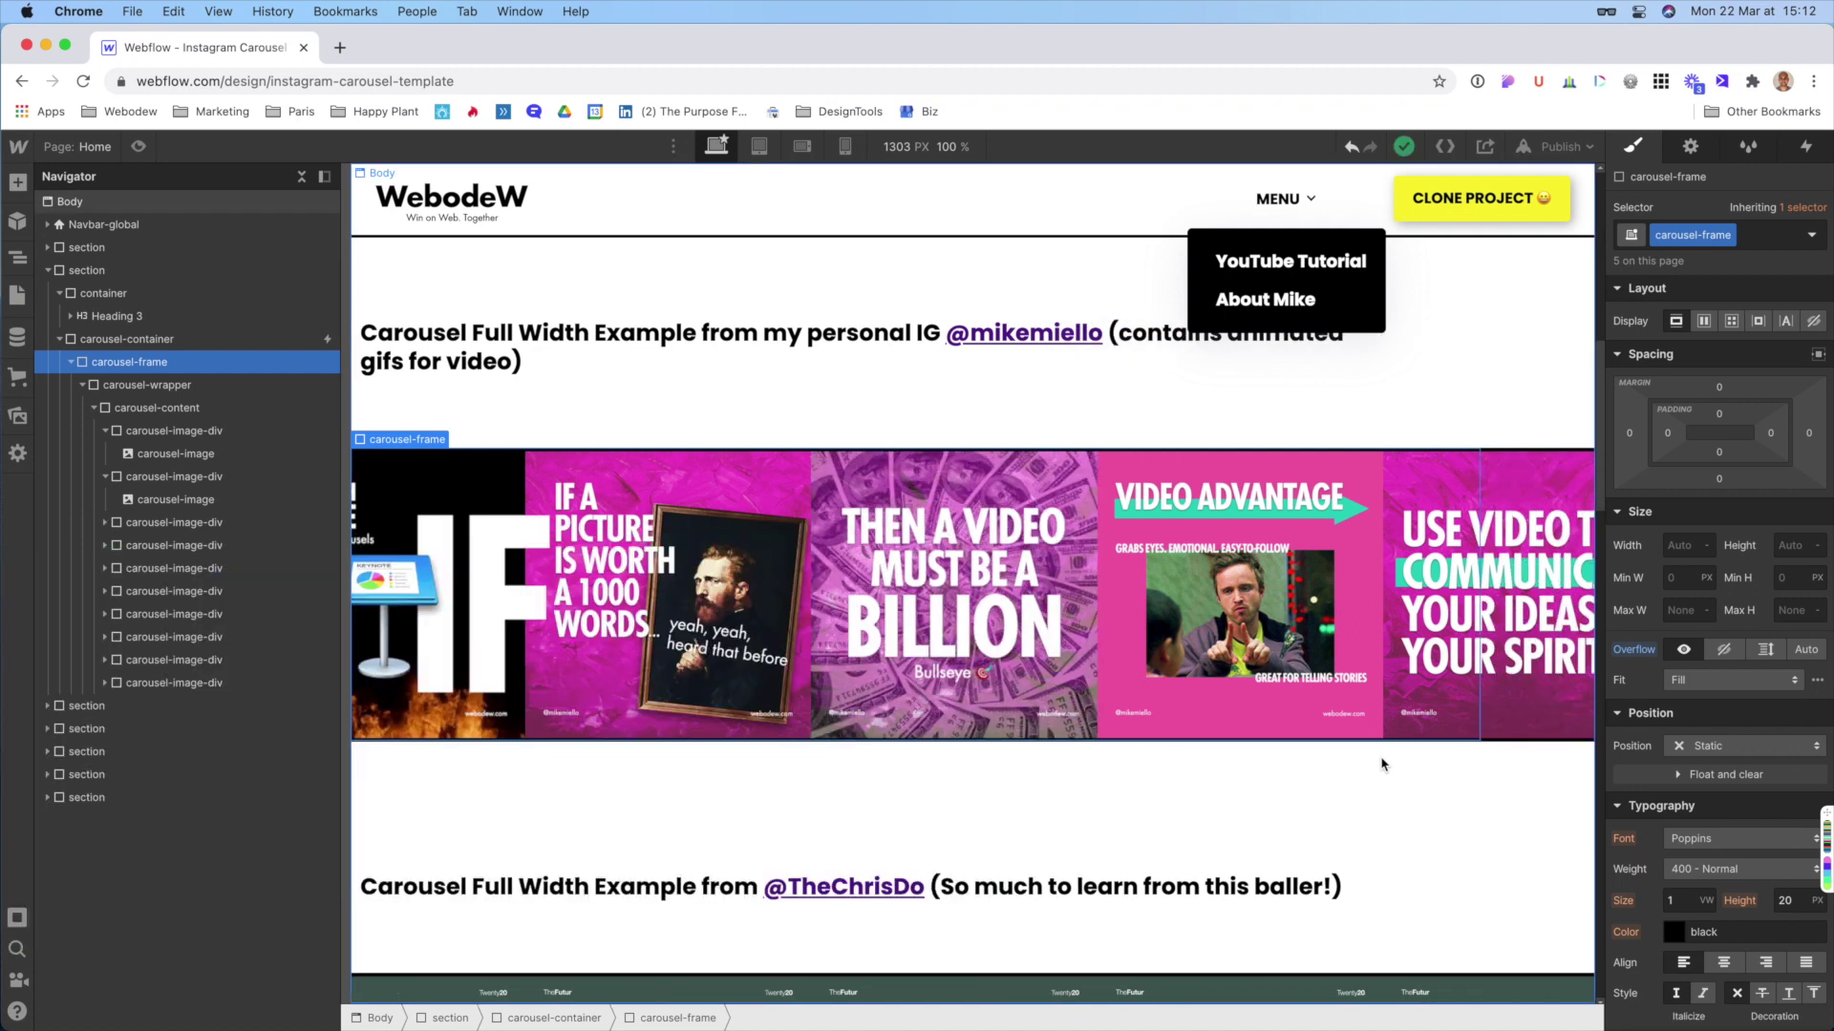
{"action": "scroll", "coordinate": [1382, 764], "scroll_direction": "right", "scroll_amount": 8}
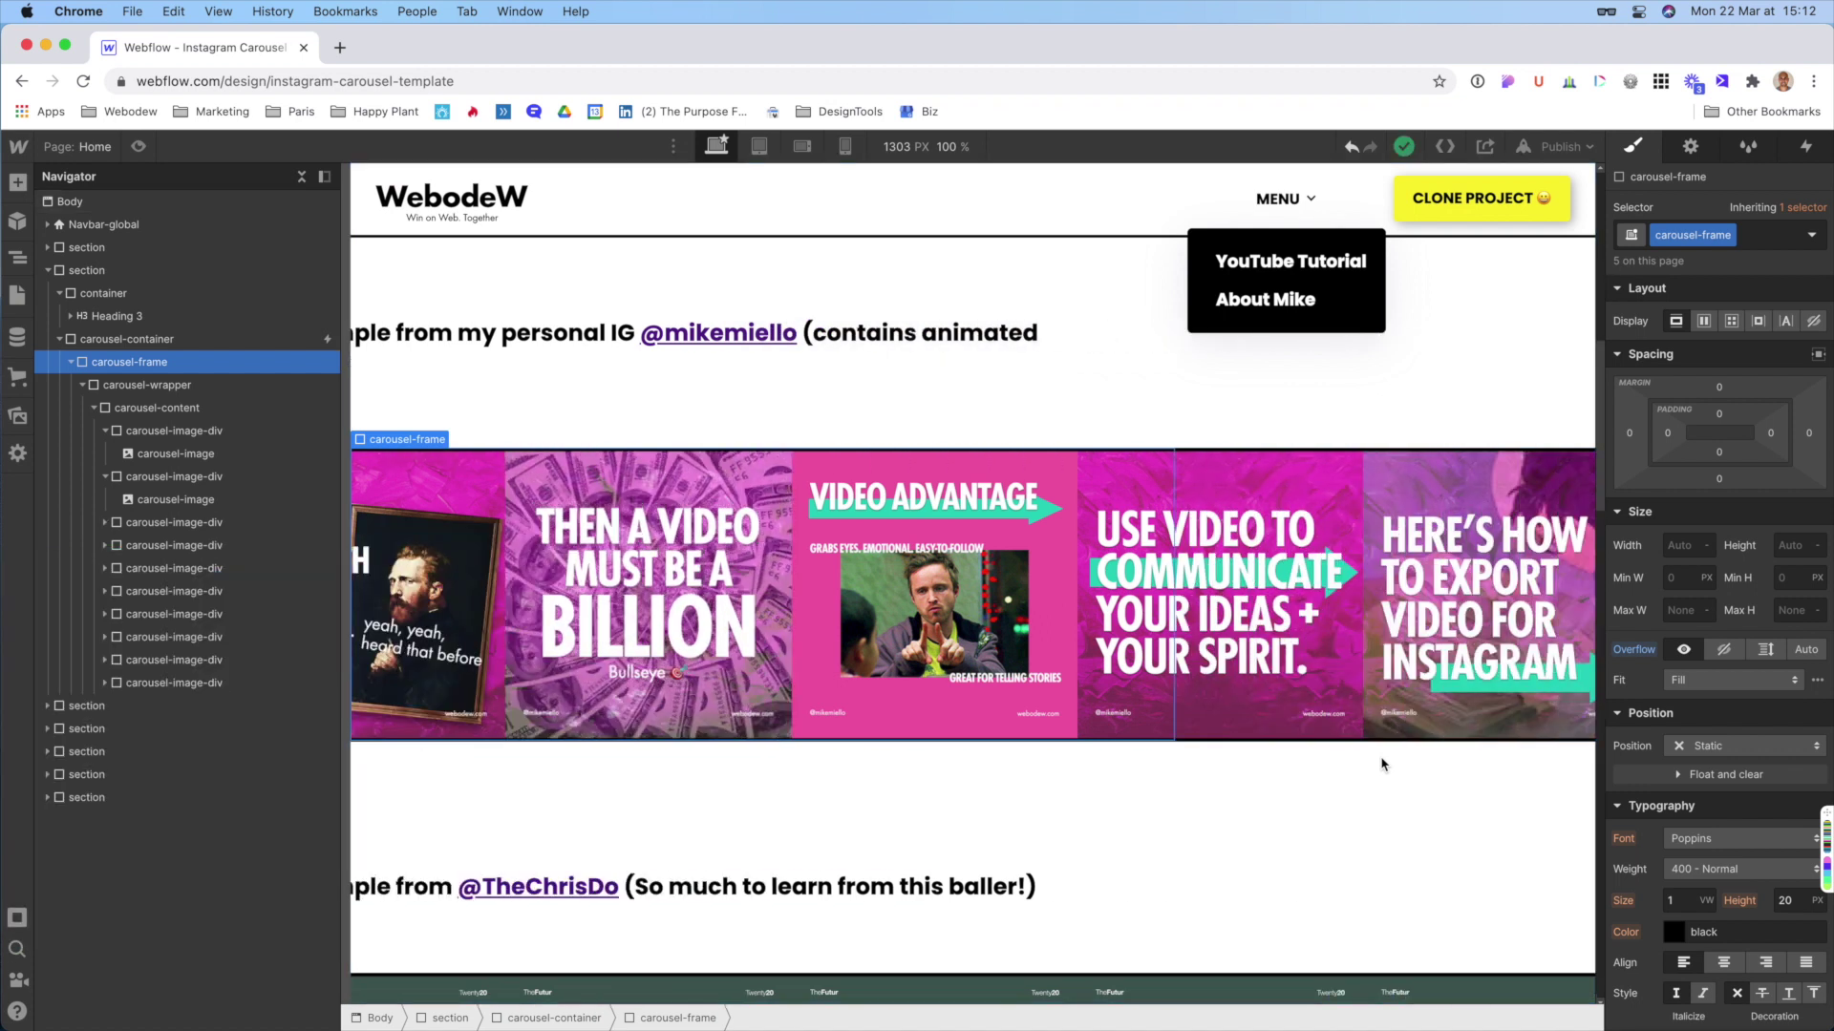
{"action": "scroll", "coordinate": [1381, 764], "scroll_direction": "right", "scroll_amount": 12}
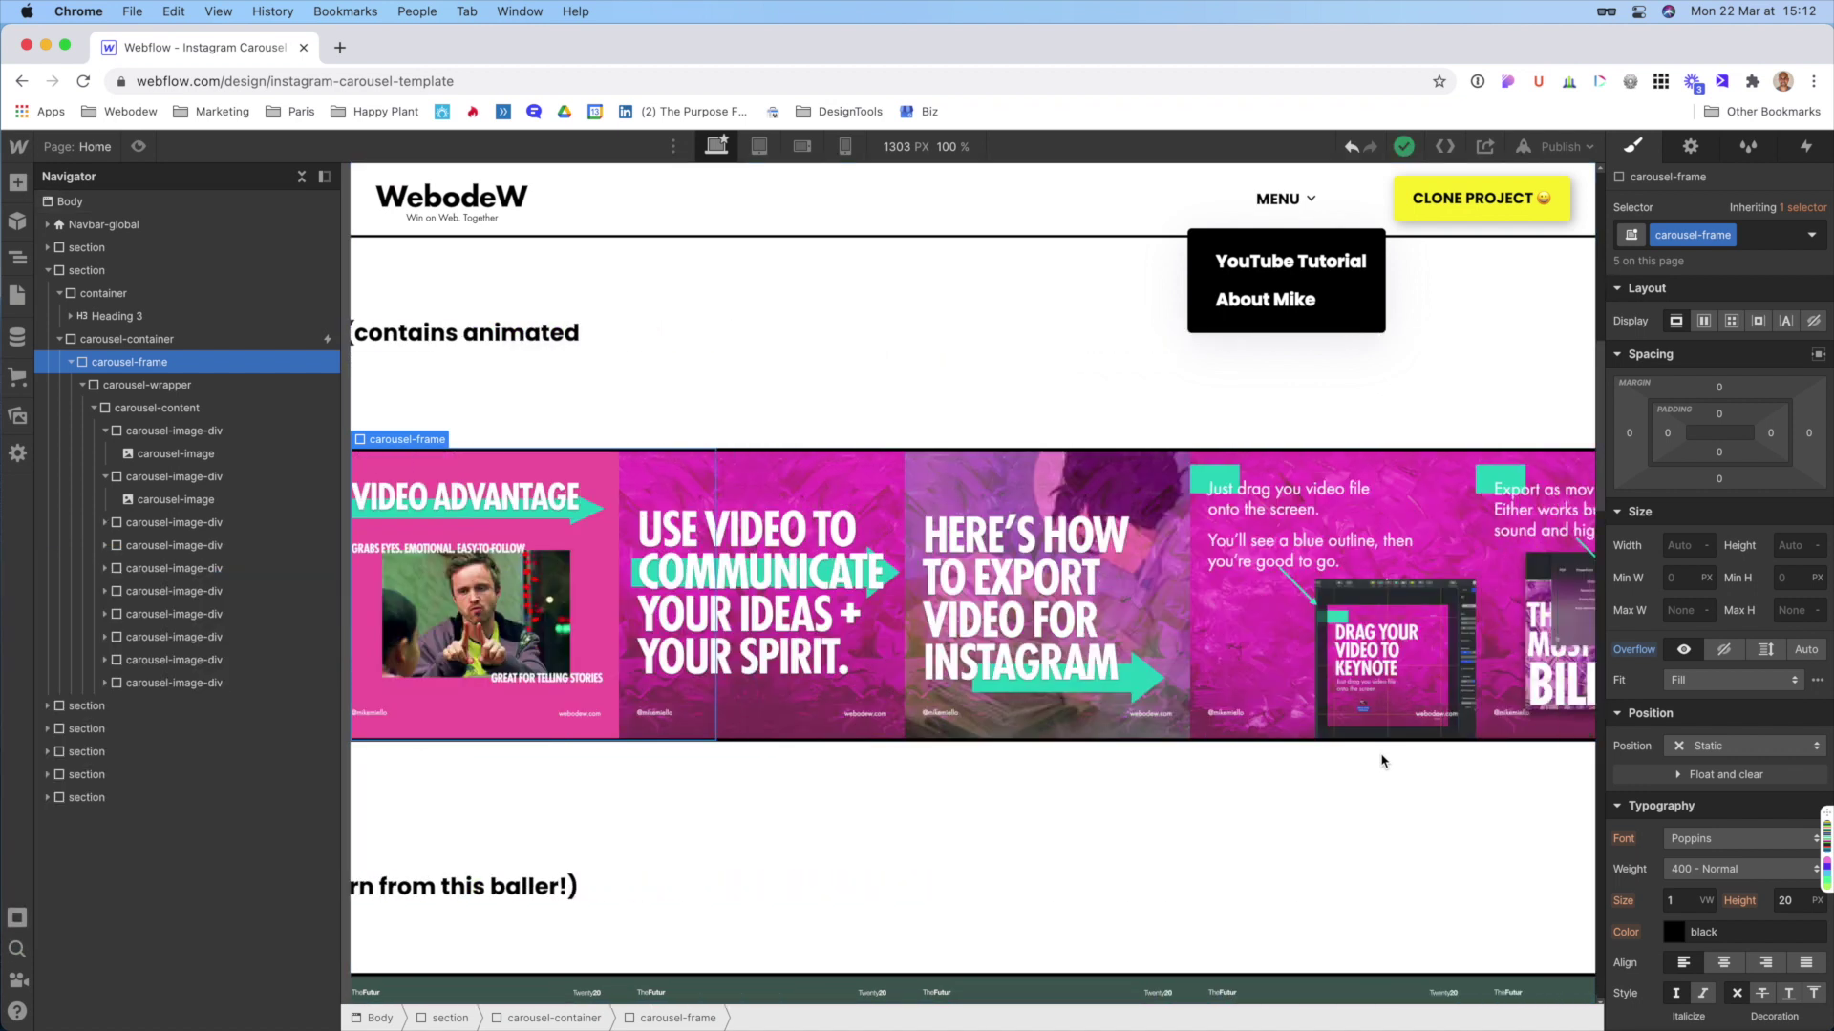
{"action": "scroll", "coordinate": [1381, 762], "scroll_direction": "right", "scroll_amount": 18}
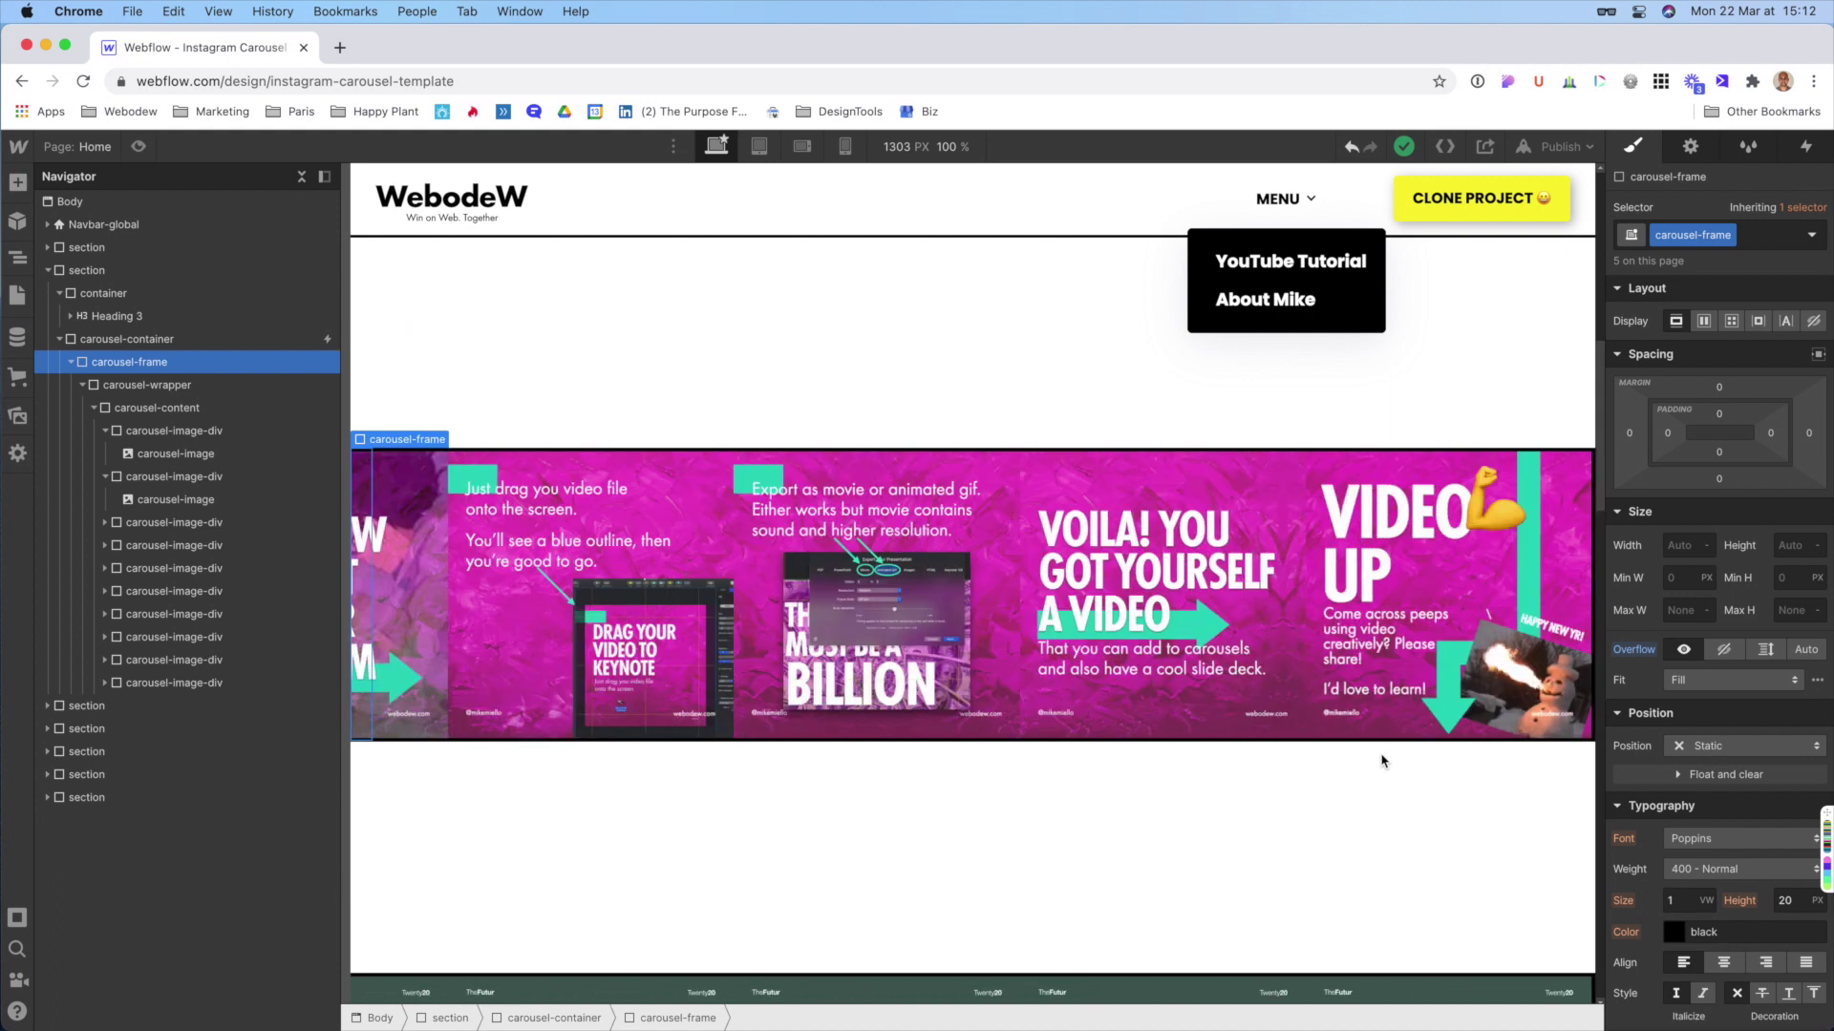
{"action": "scroll", "coordinate": [1382, 761], "scroll_direction": "left", "scroll_amount": 20}
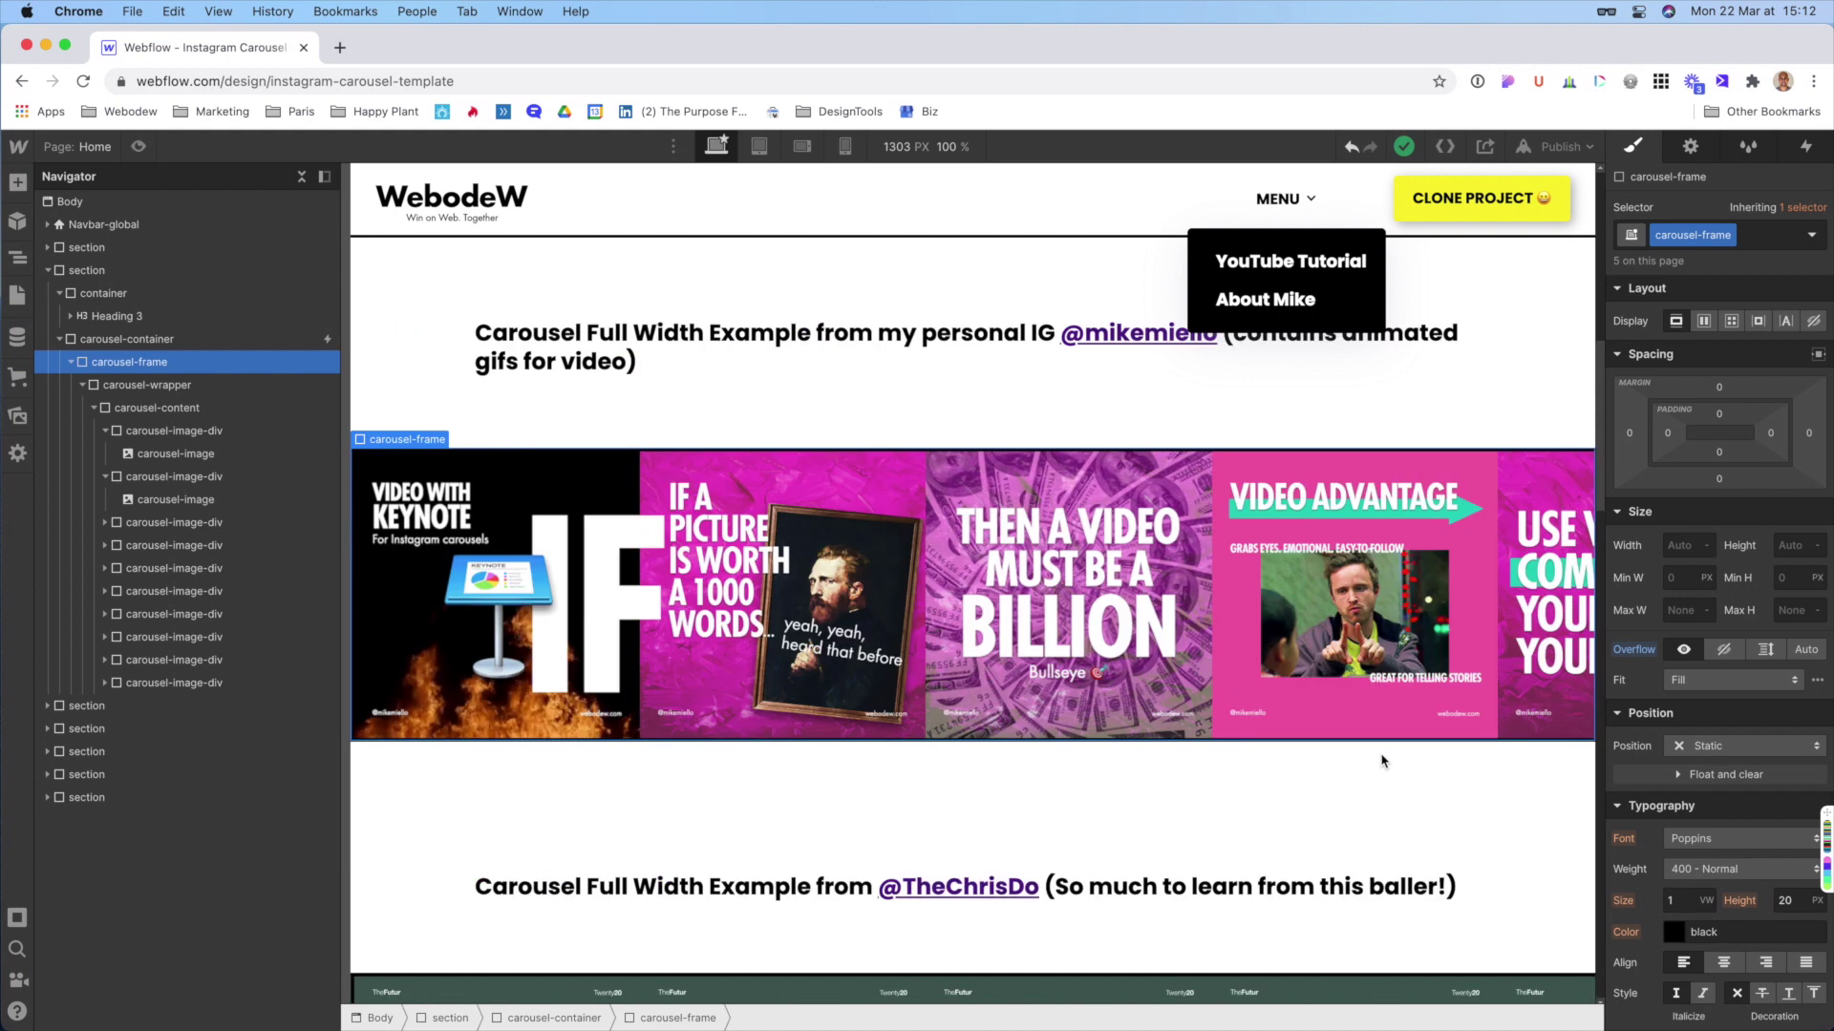
{"action": "scroll", "coordinate": [1382, 762], "scroll_direction": "right", "scroll_amount": 20}
{"action": "scroll", "coordinate": [1382, 761], "scroll_direction": "left", "scroll_amount": 20}
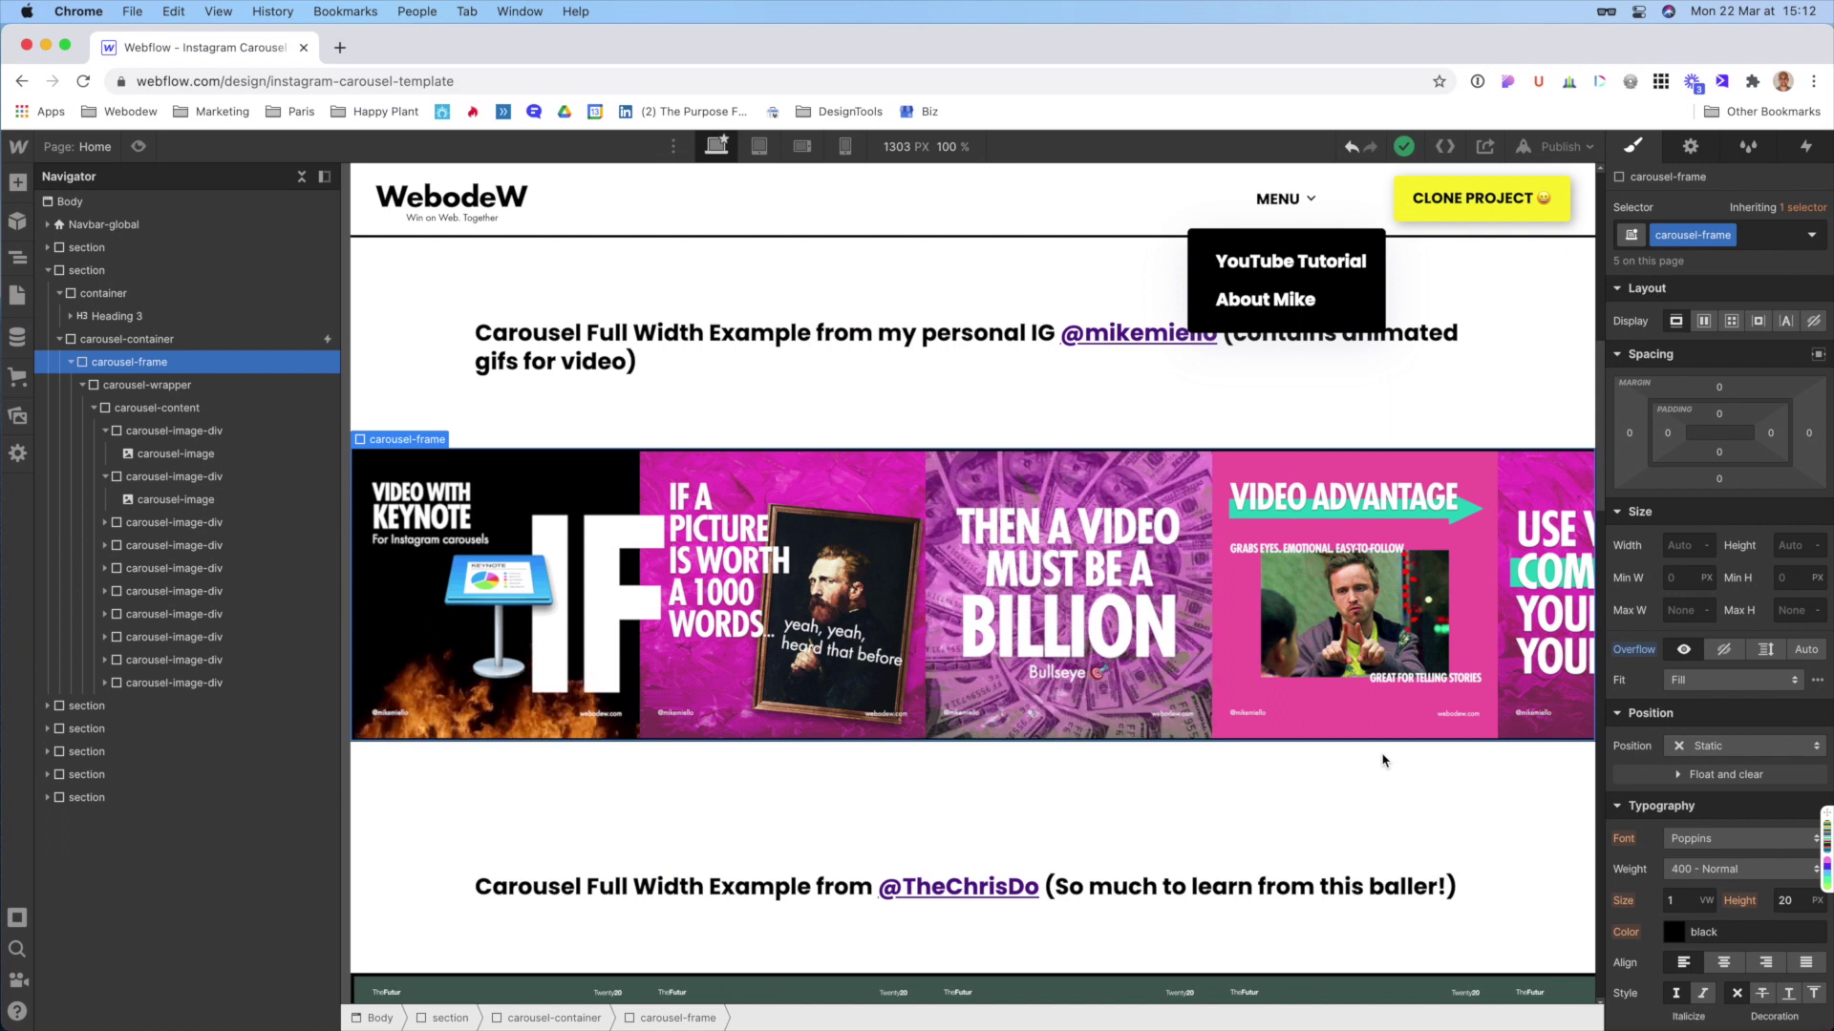
{"action": "scroll", "coordinate": [1382, 761], "scroll_direction": "right", "scroll_amount": 15}
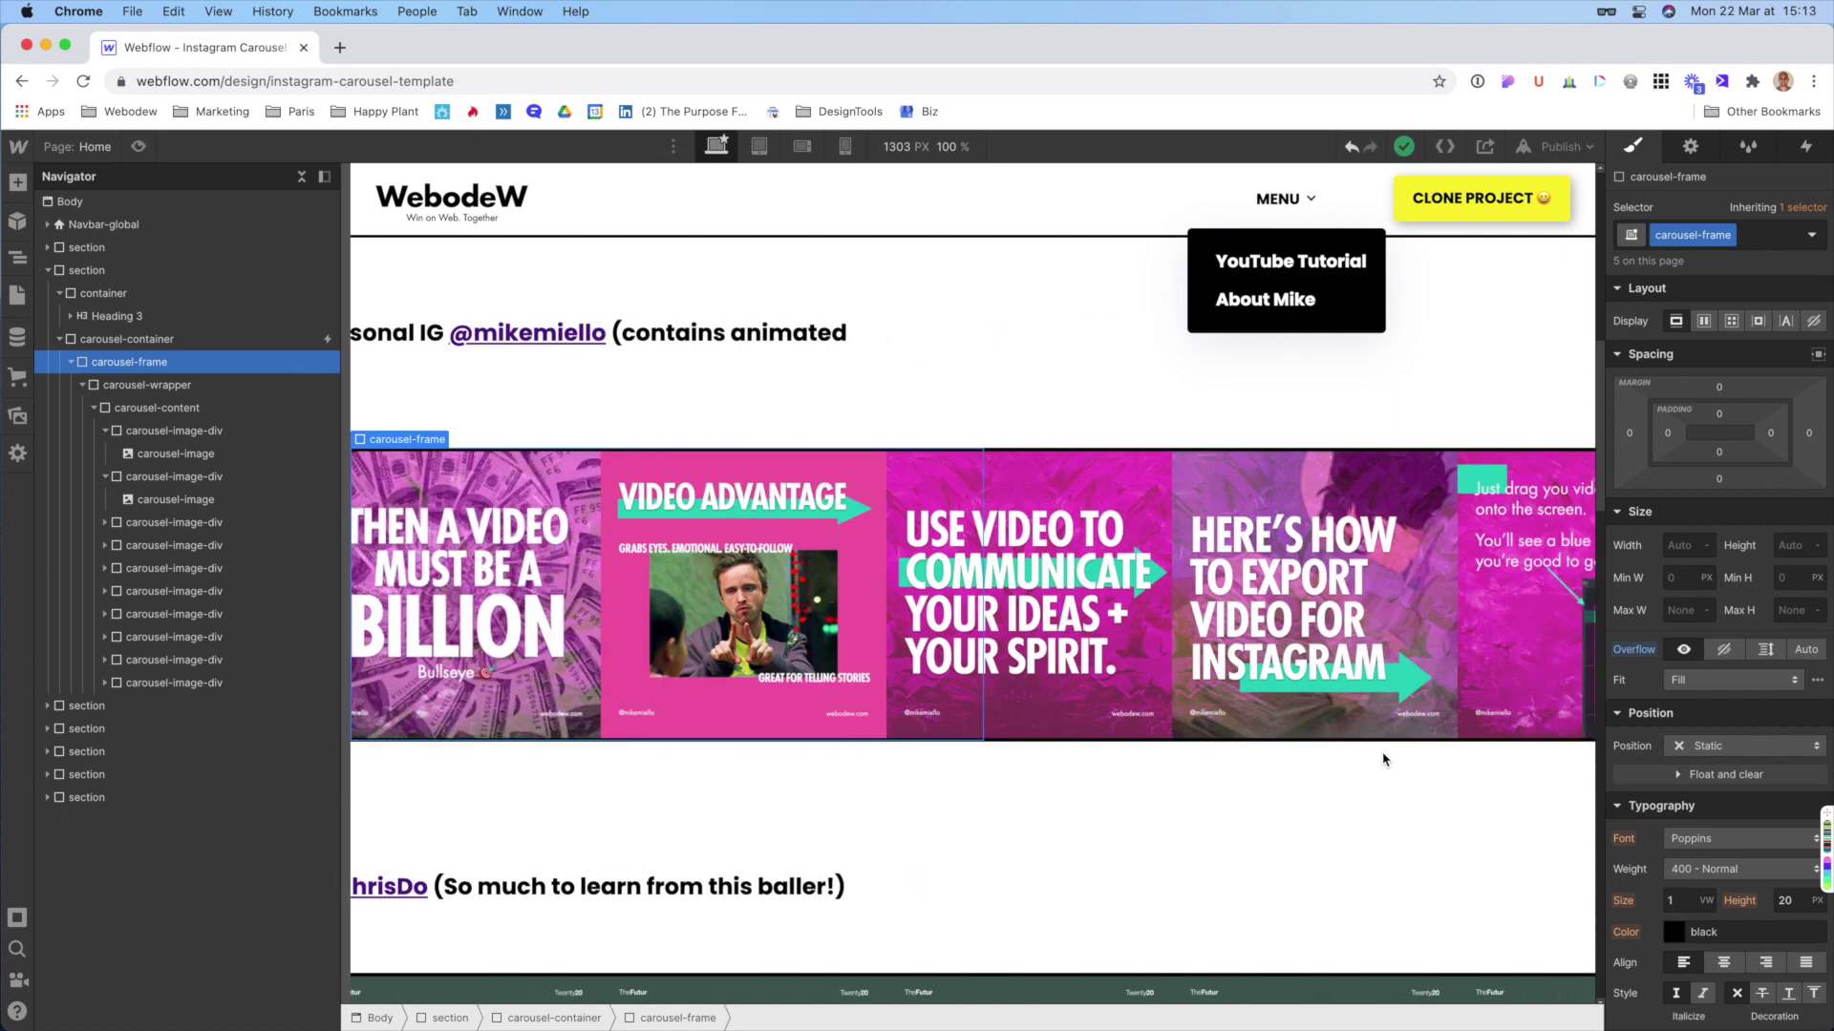
- Swap the third visible slide's image for a dark picture with large white lettering
{"action": "left_click", "coordinate": [942, 483]}
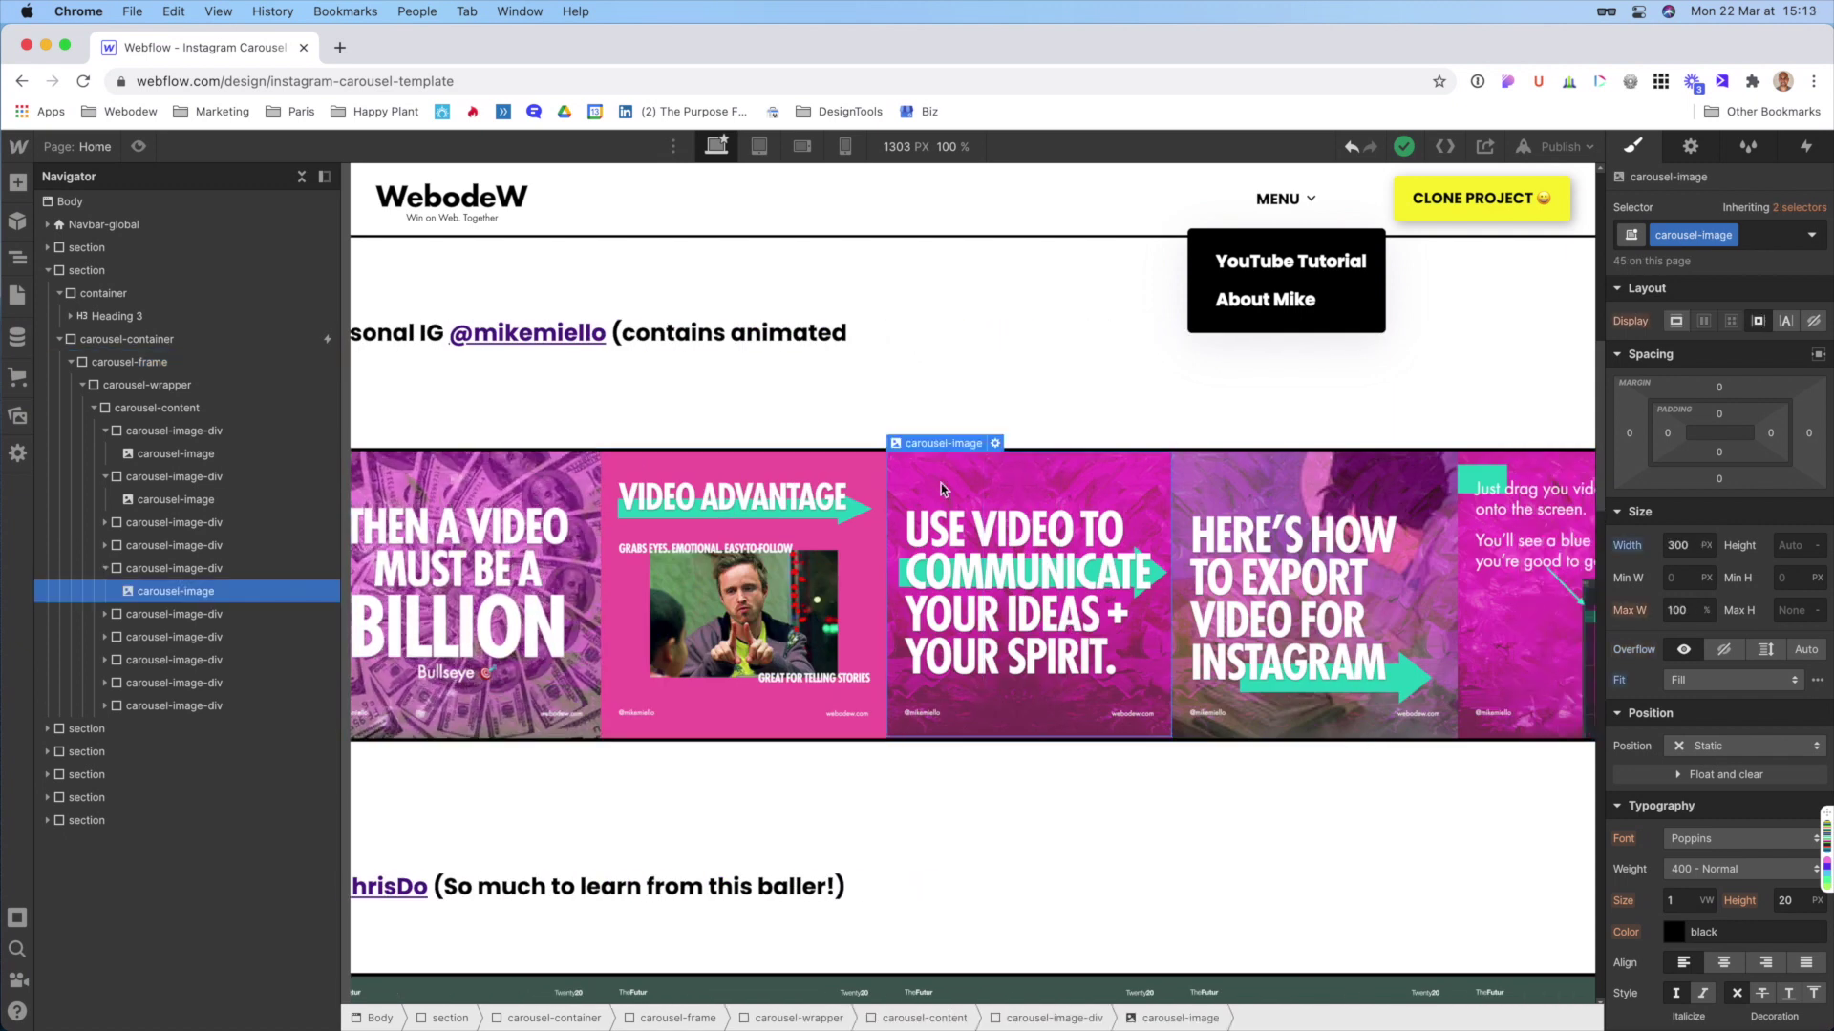
{"action": "left_click", "coordinate": [995, 444]}
{"action": "left_click", "coordinate": [1030, 544]}
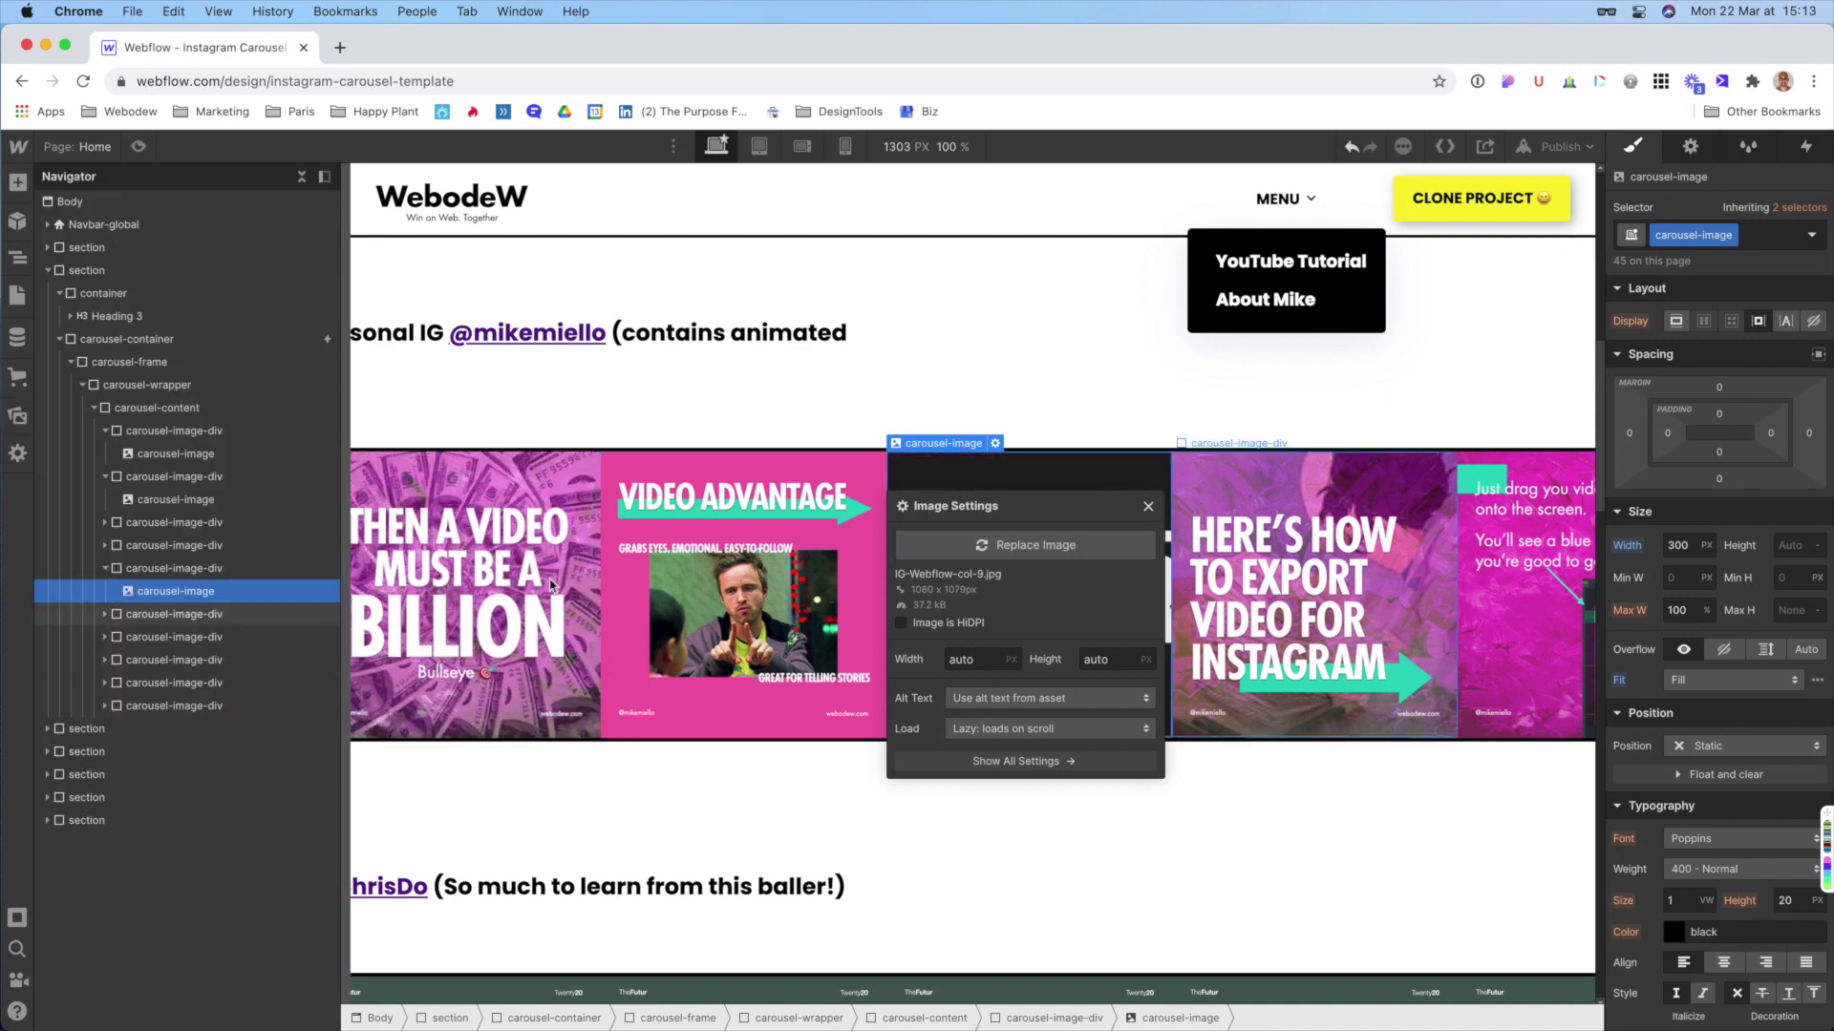
{"action": "left_click", "coordinate": [1147, 507]}
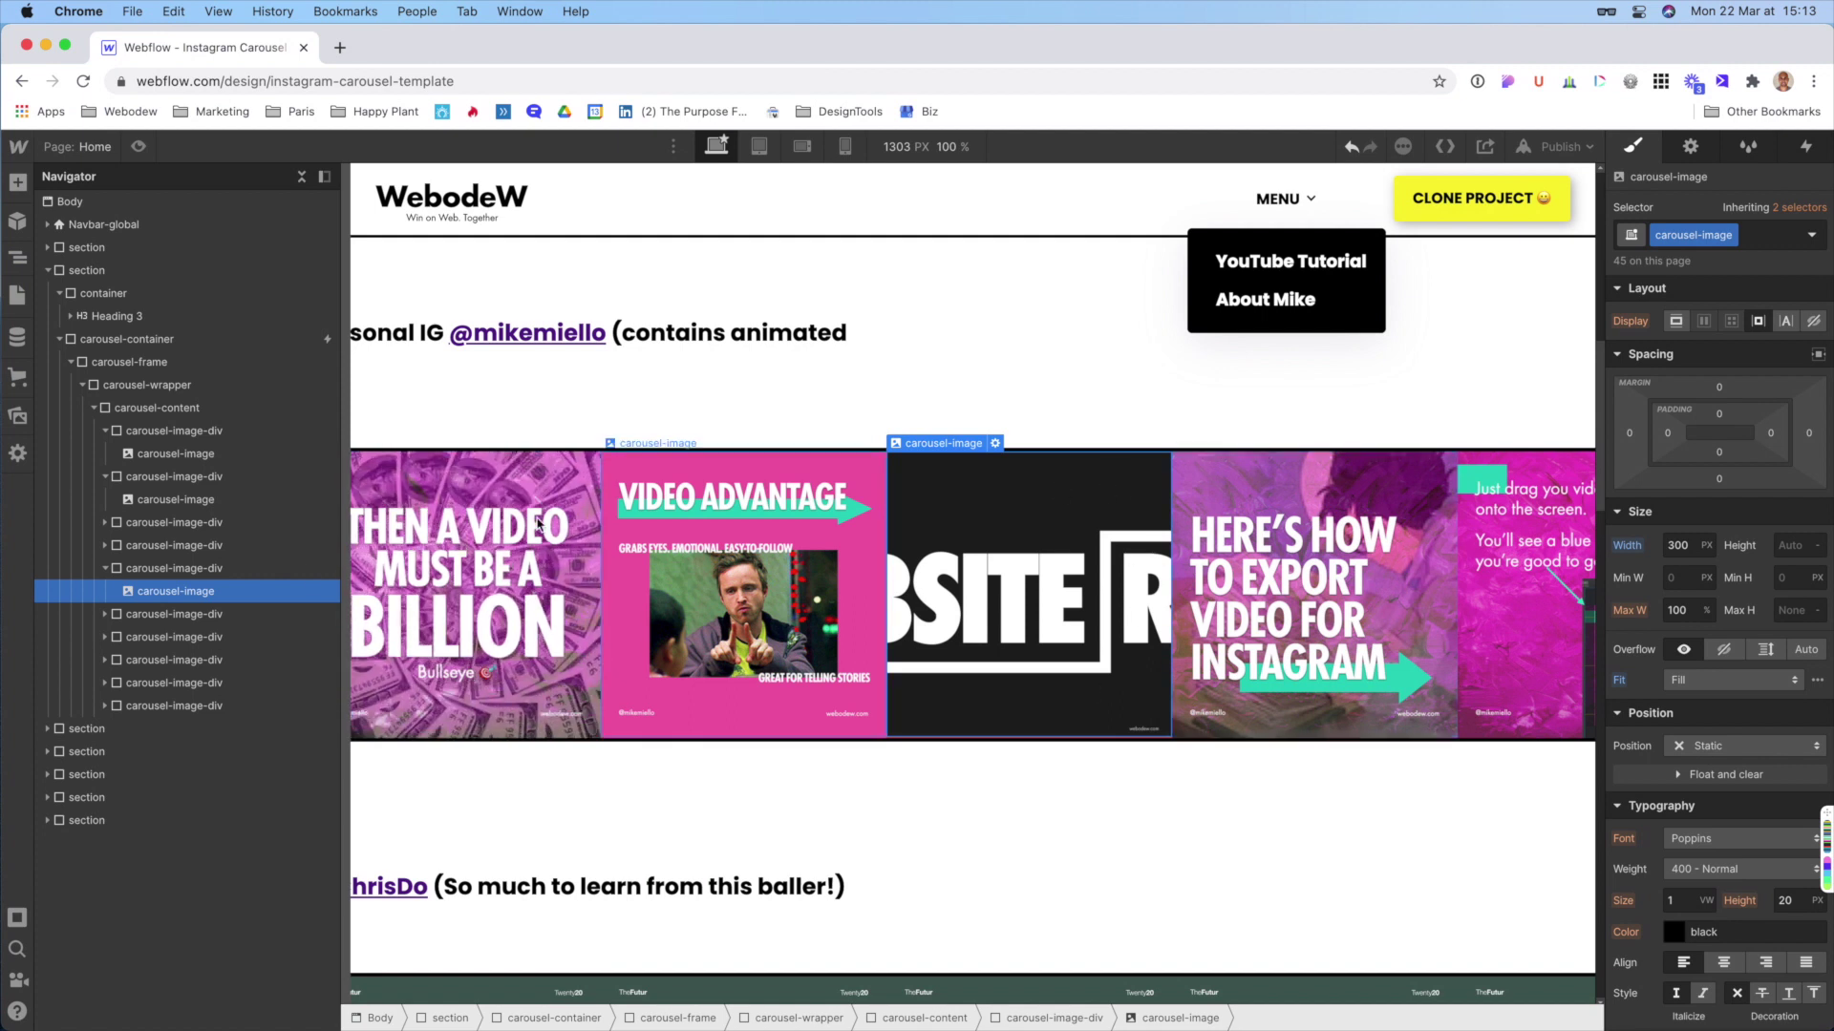
- Reselect carousel-frame, switch its overflow to Hidden, and scroll the canvas to check
{"action": "left_click", "coordinate": [149, 369]}
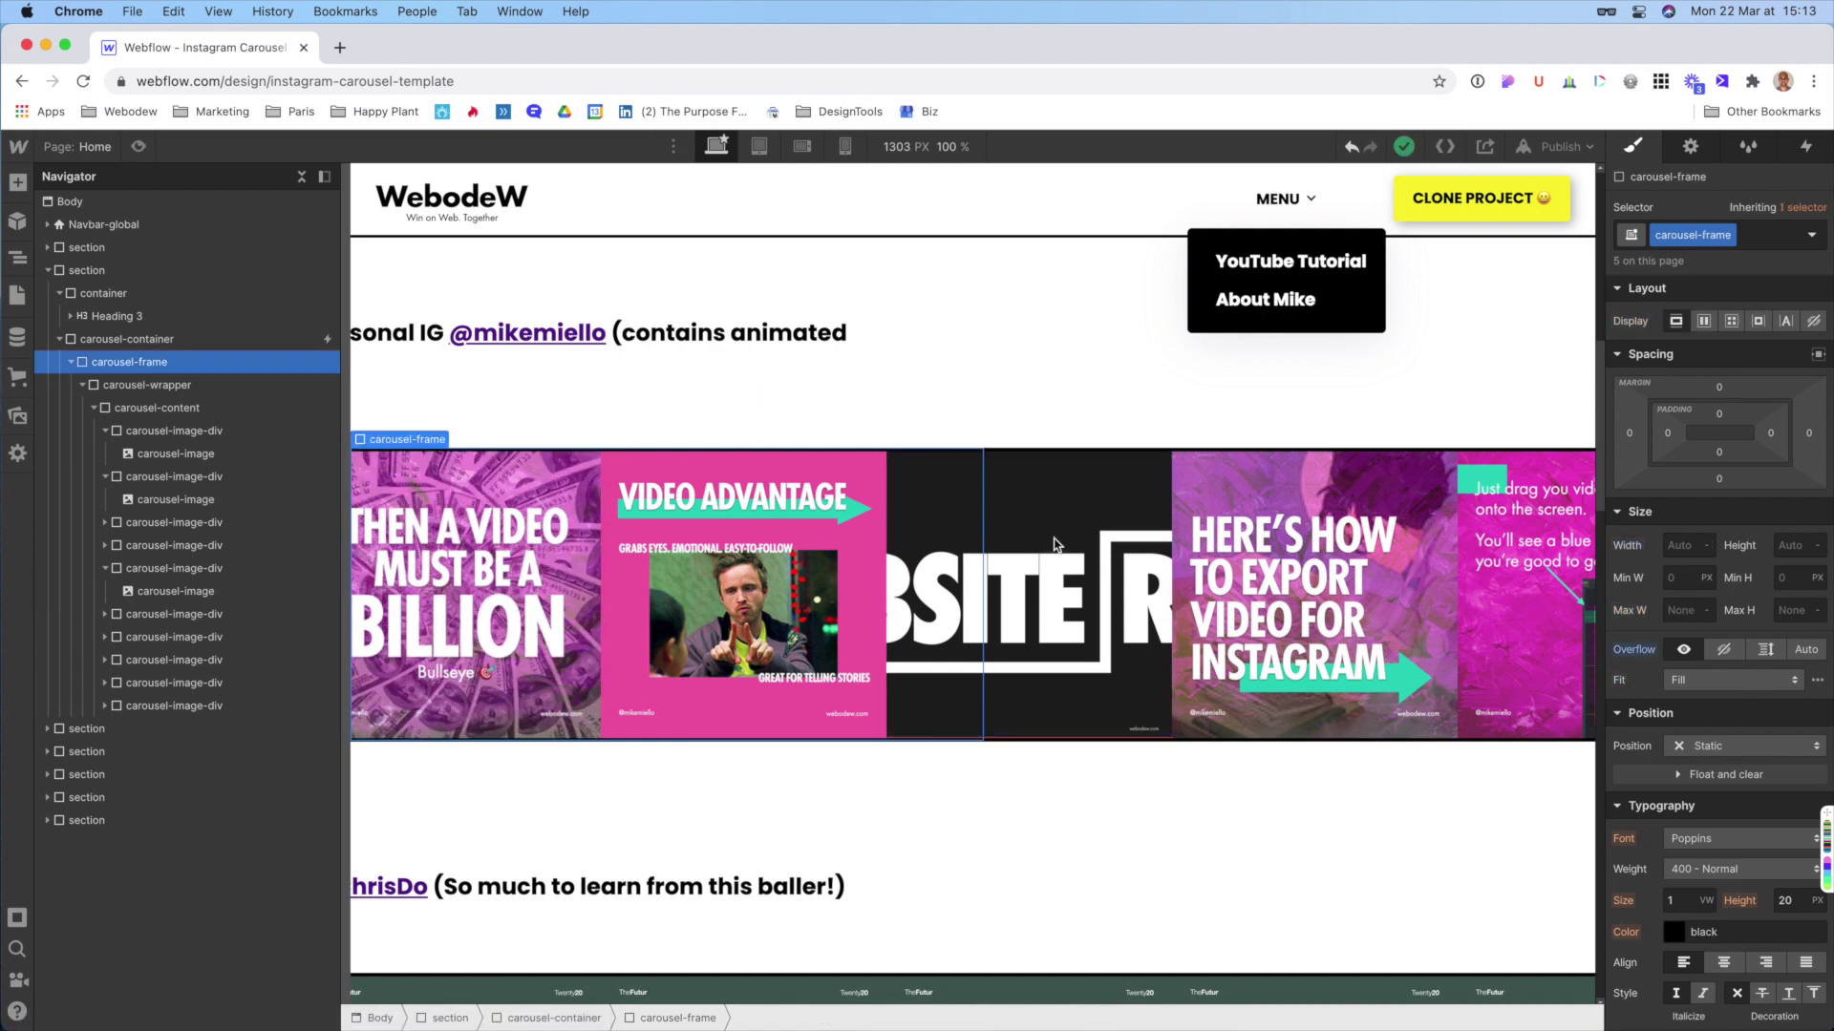
{"action": "left_click", "coordinate": [1723, 651]}
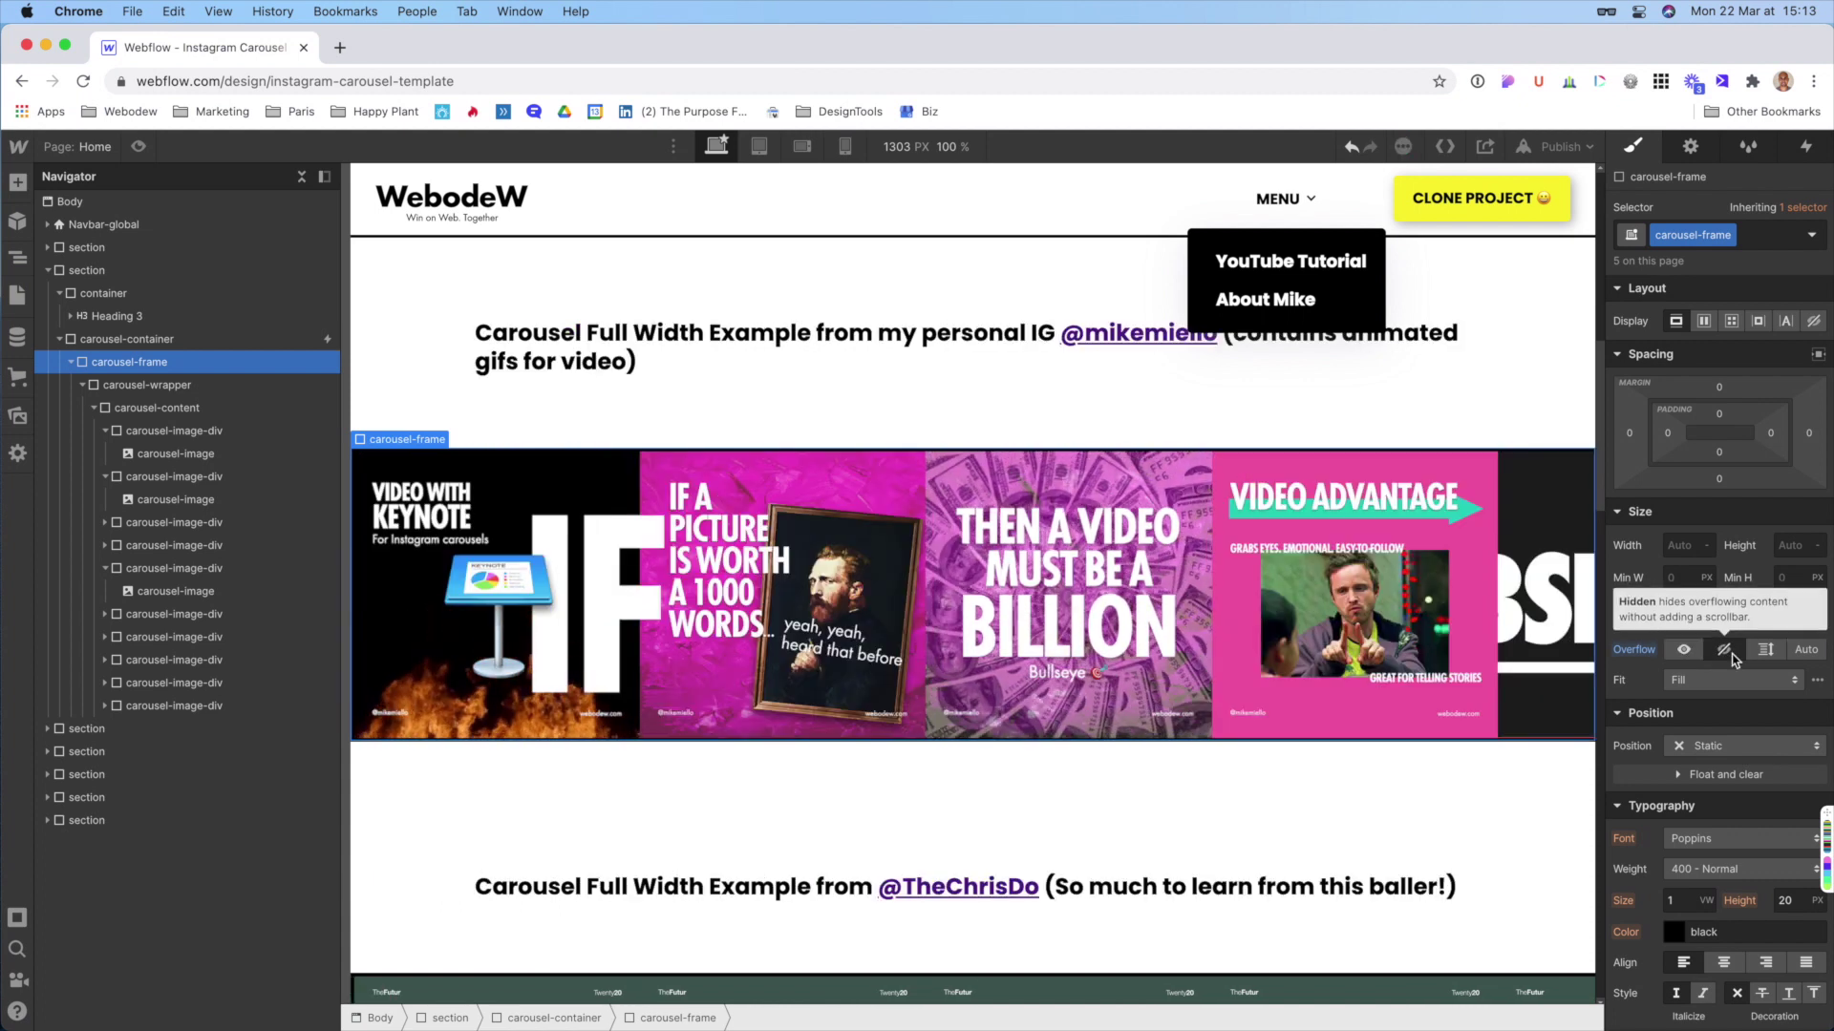
{"action": "scroll", "coordinate": [1439, 733], "scroll_direction": "down", "scroll_amount": 1}
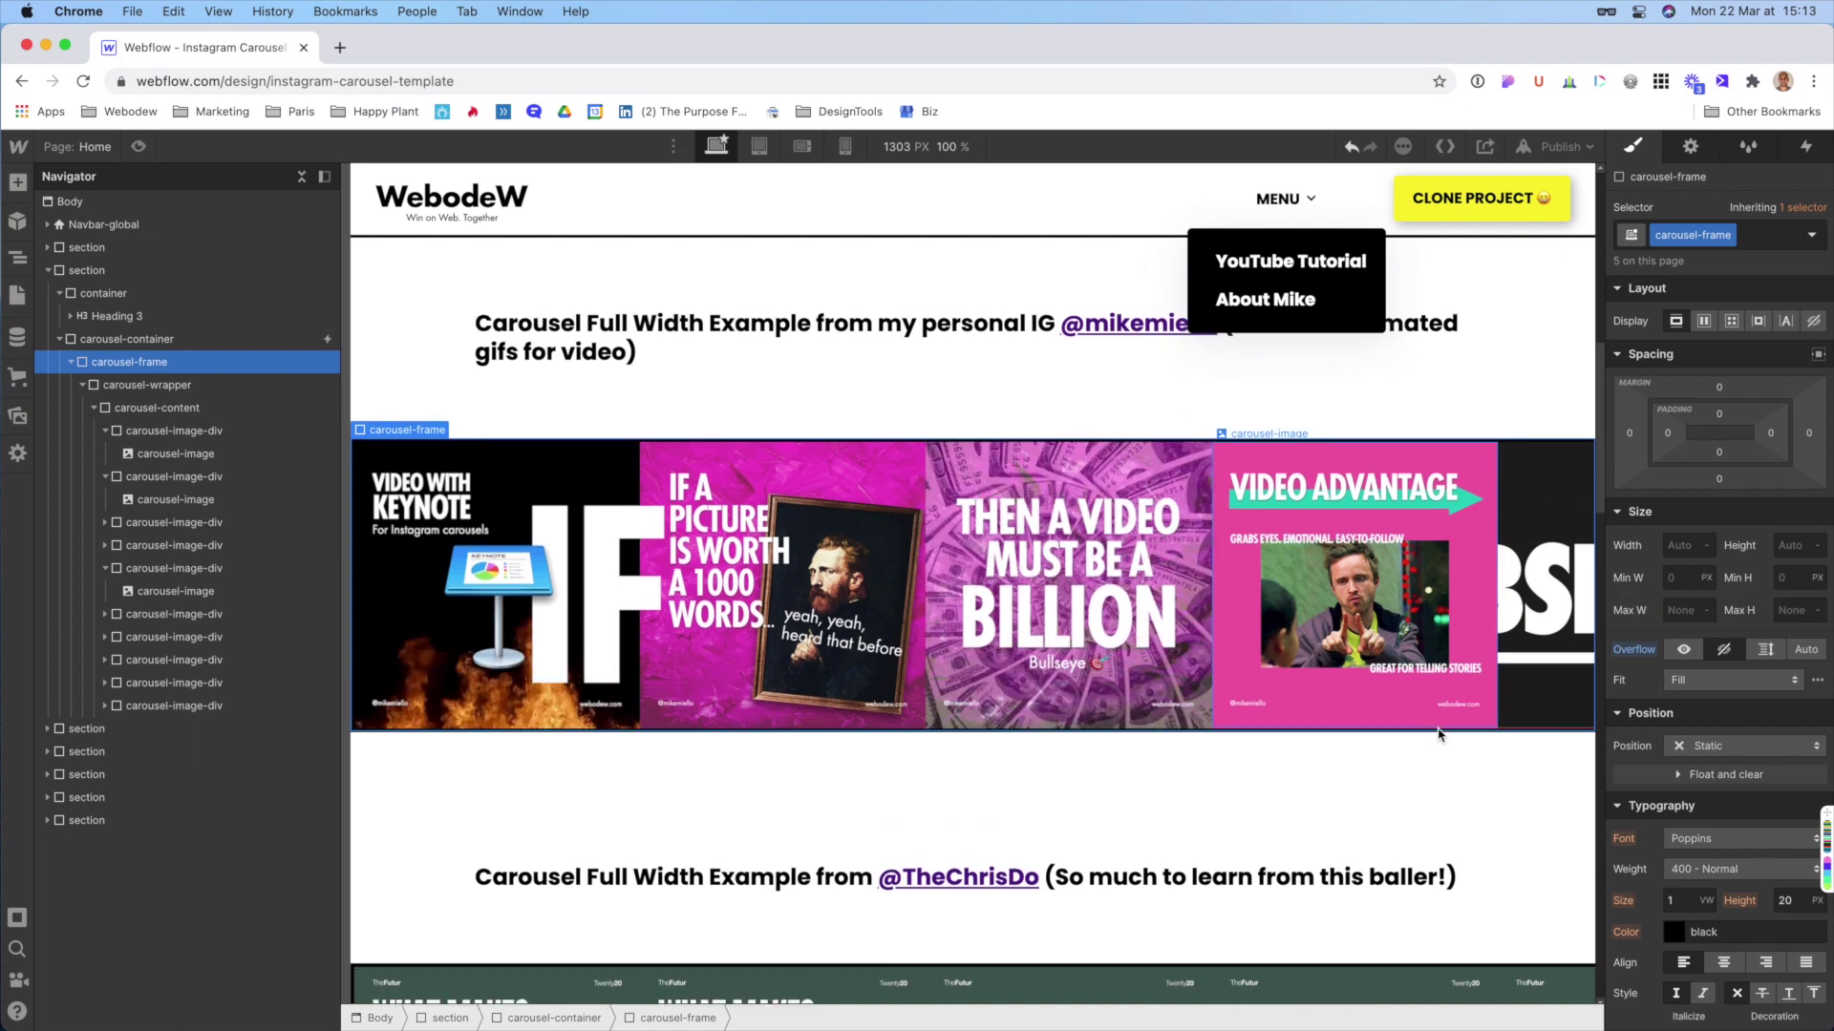
{"action": "scroll", "coordinate": [811, 513], "scroll_direction": "up", "scroll_amount": 3}
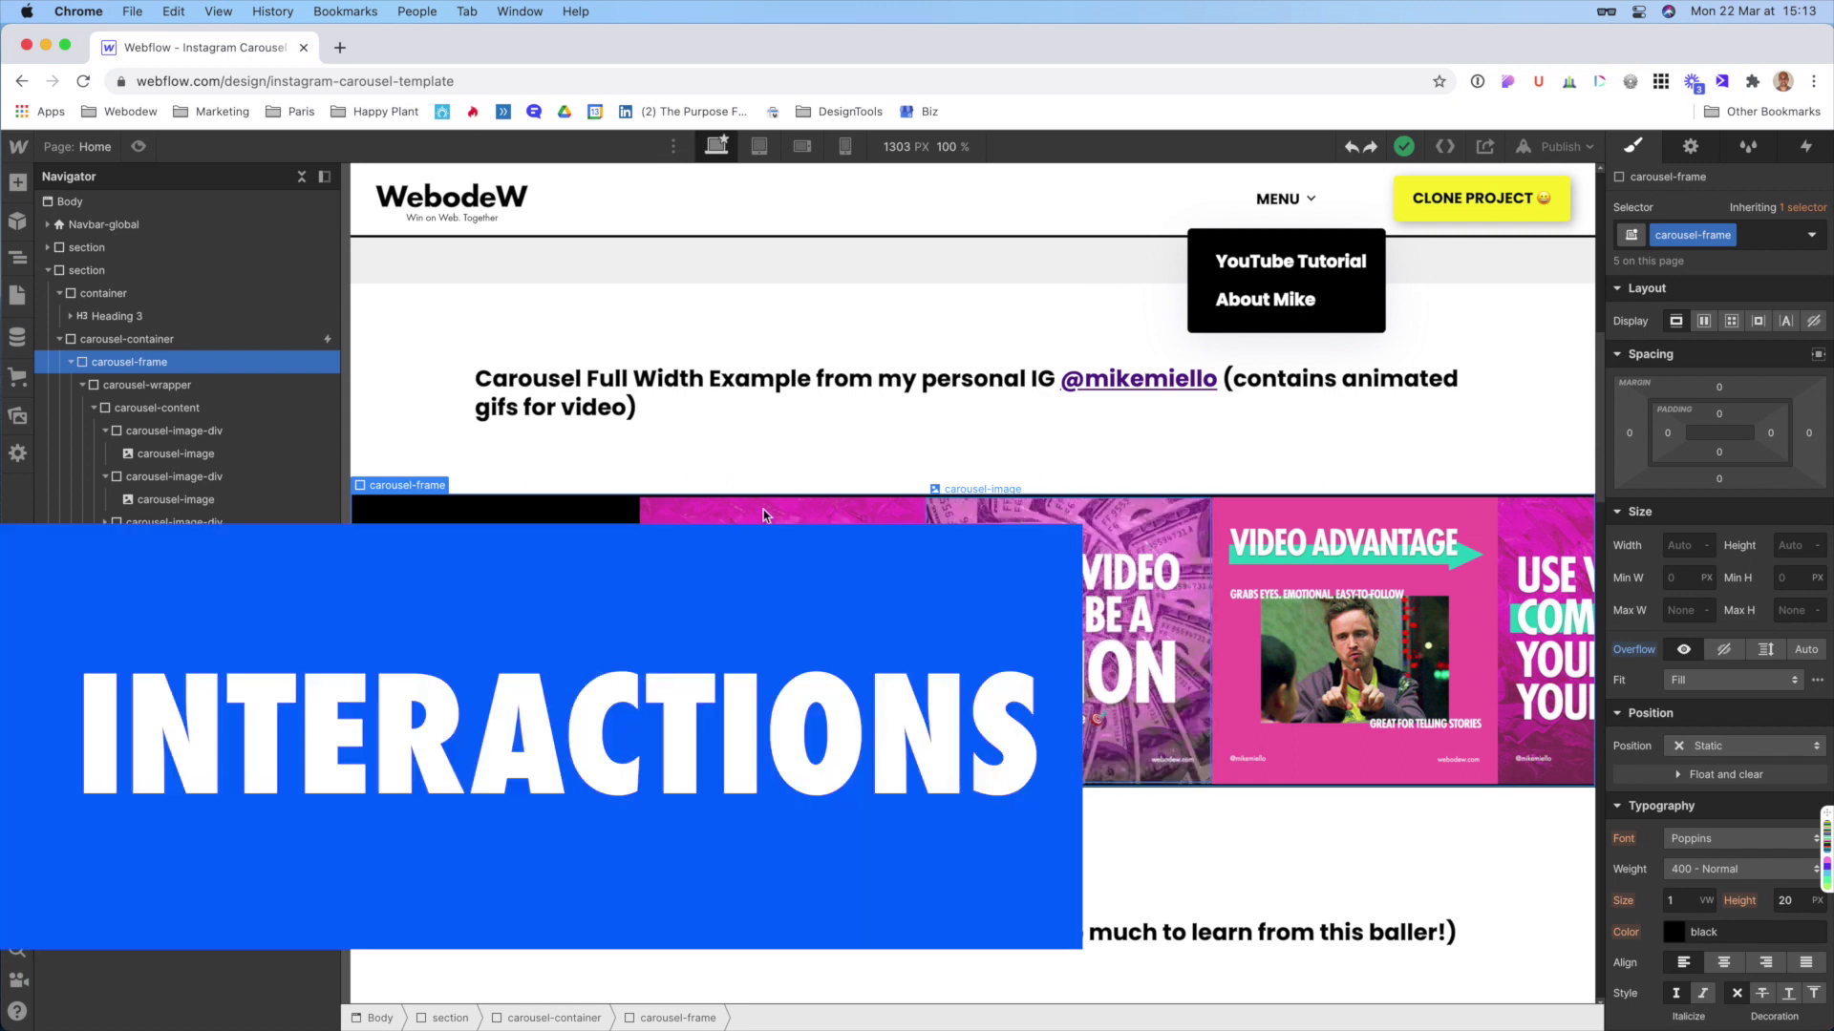
- Open carousel-container's 'While scrolling in view' trigger and its 'carousel scroll' animation (smoothing 50)
{"action": "left_click", "coordinate": [117, 342]}
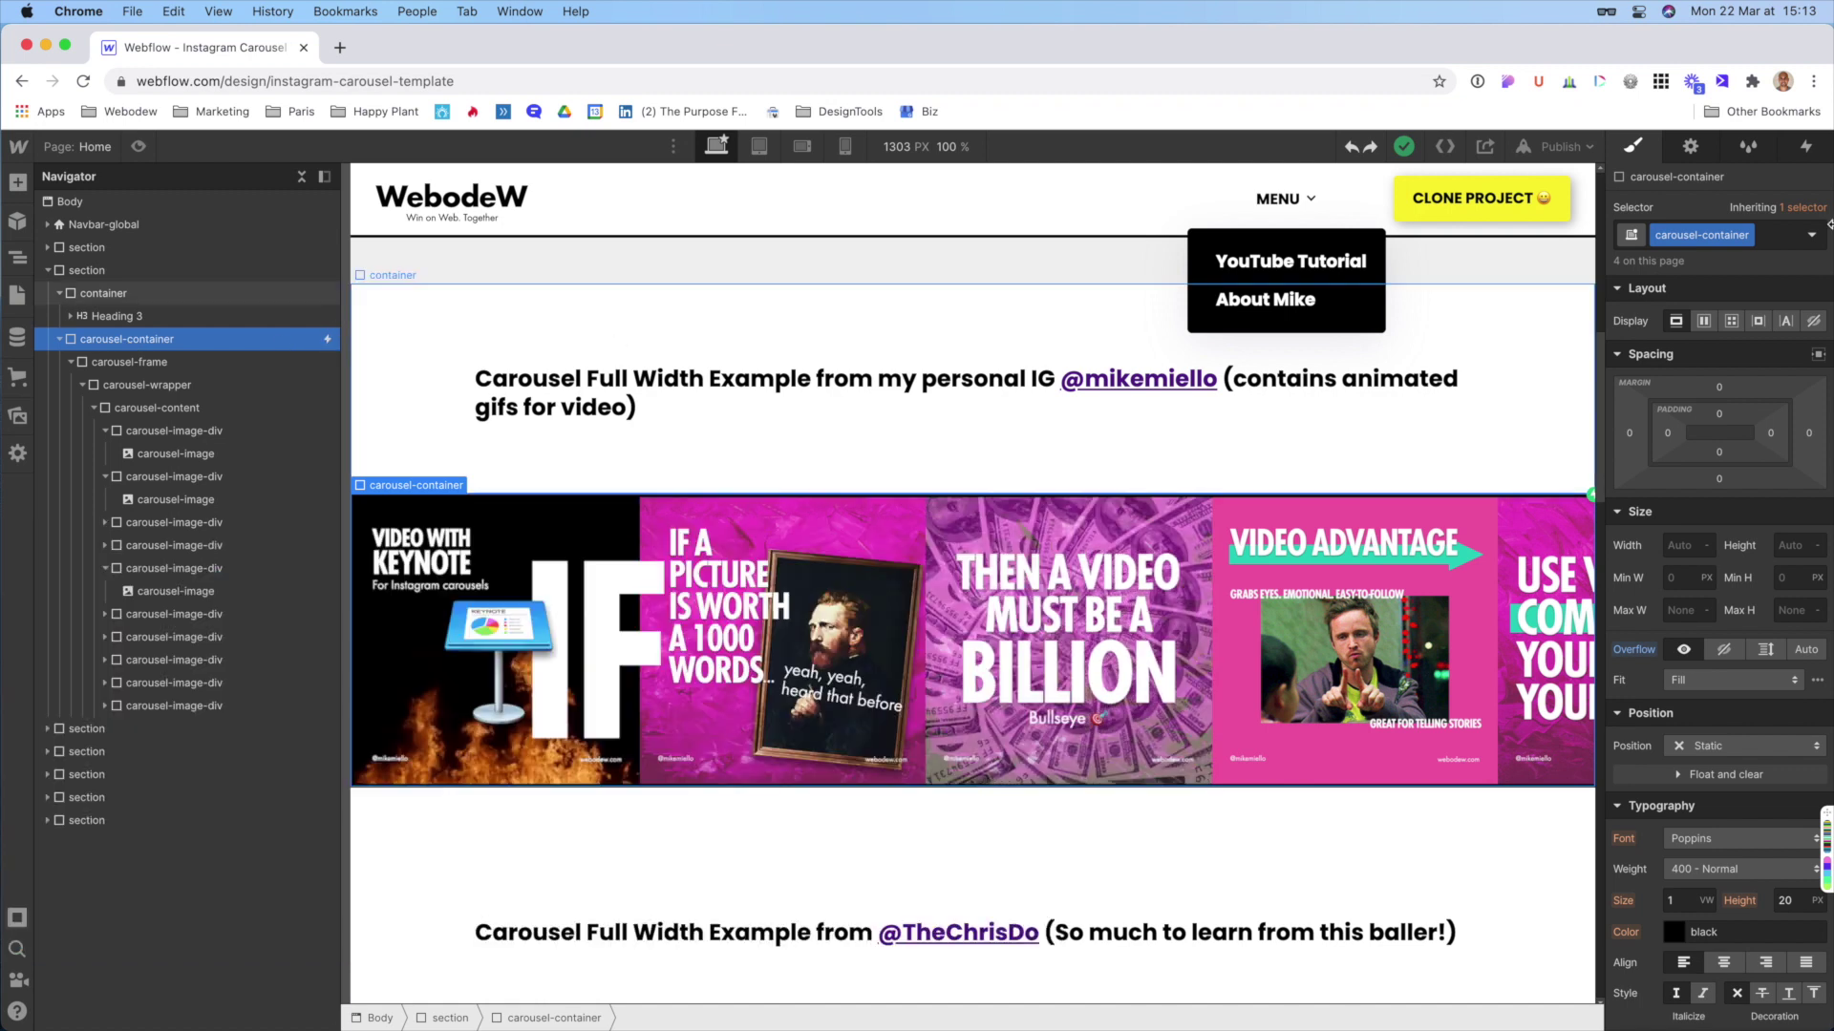
{"action": "left_click", "coordinate": [1808, 148]}
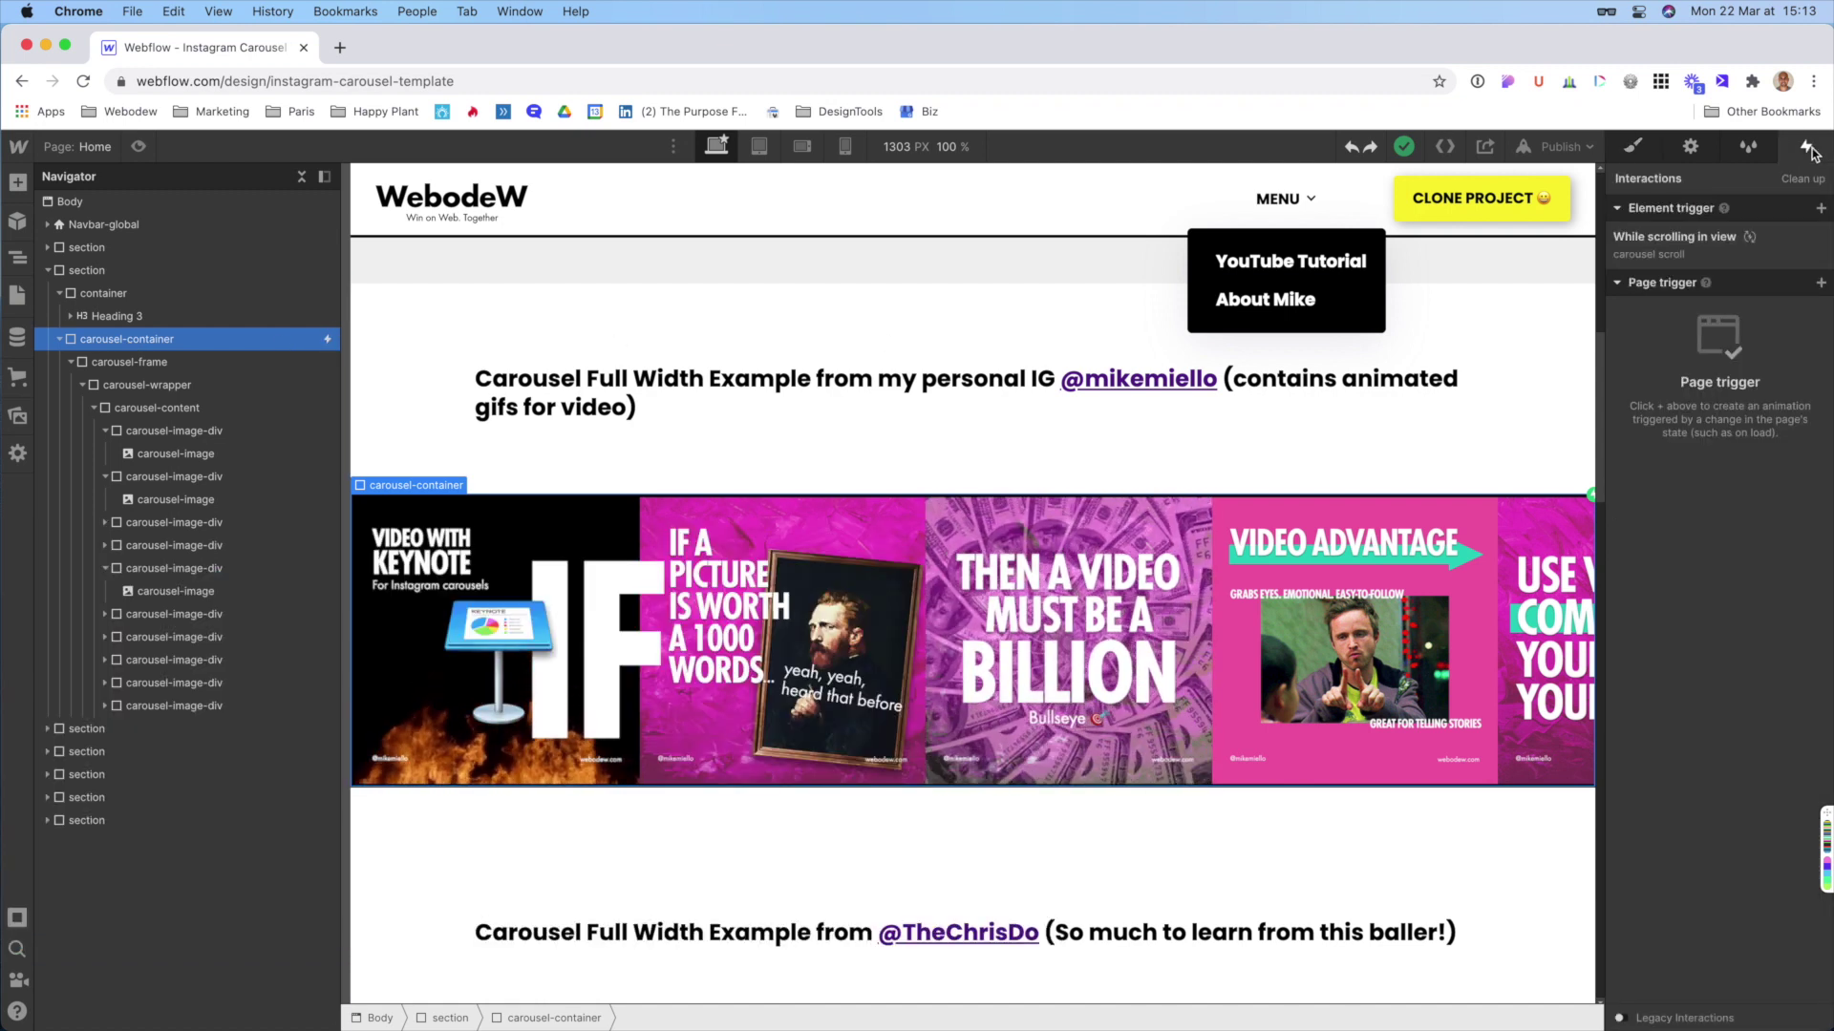
{"action": "left_click", "coordinate": [1702, 240]}
{"action": "mouse_move", "coordinate": [1702, 455]}
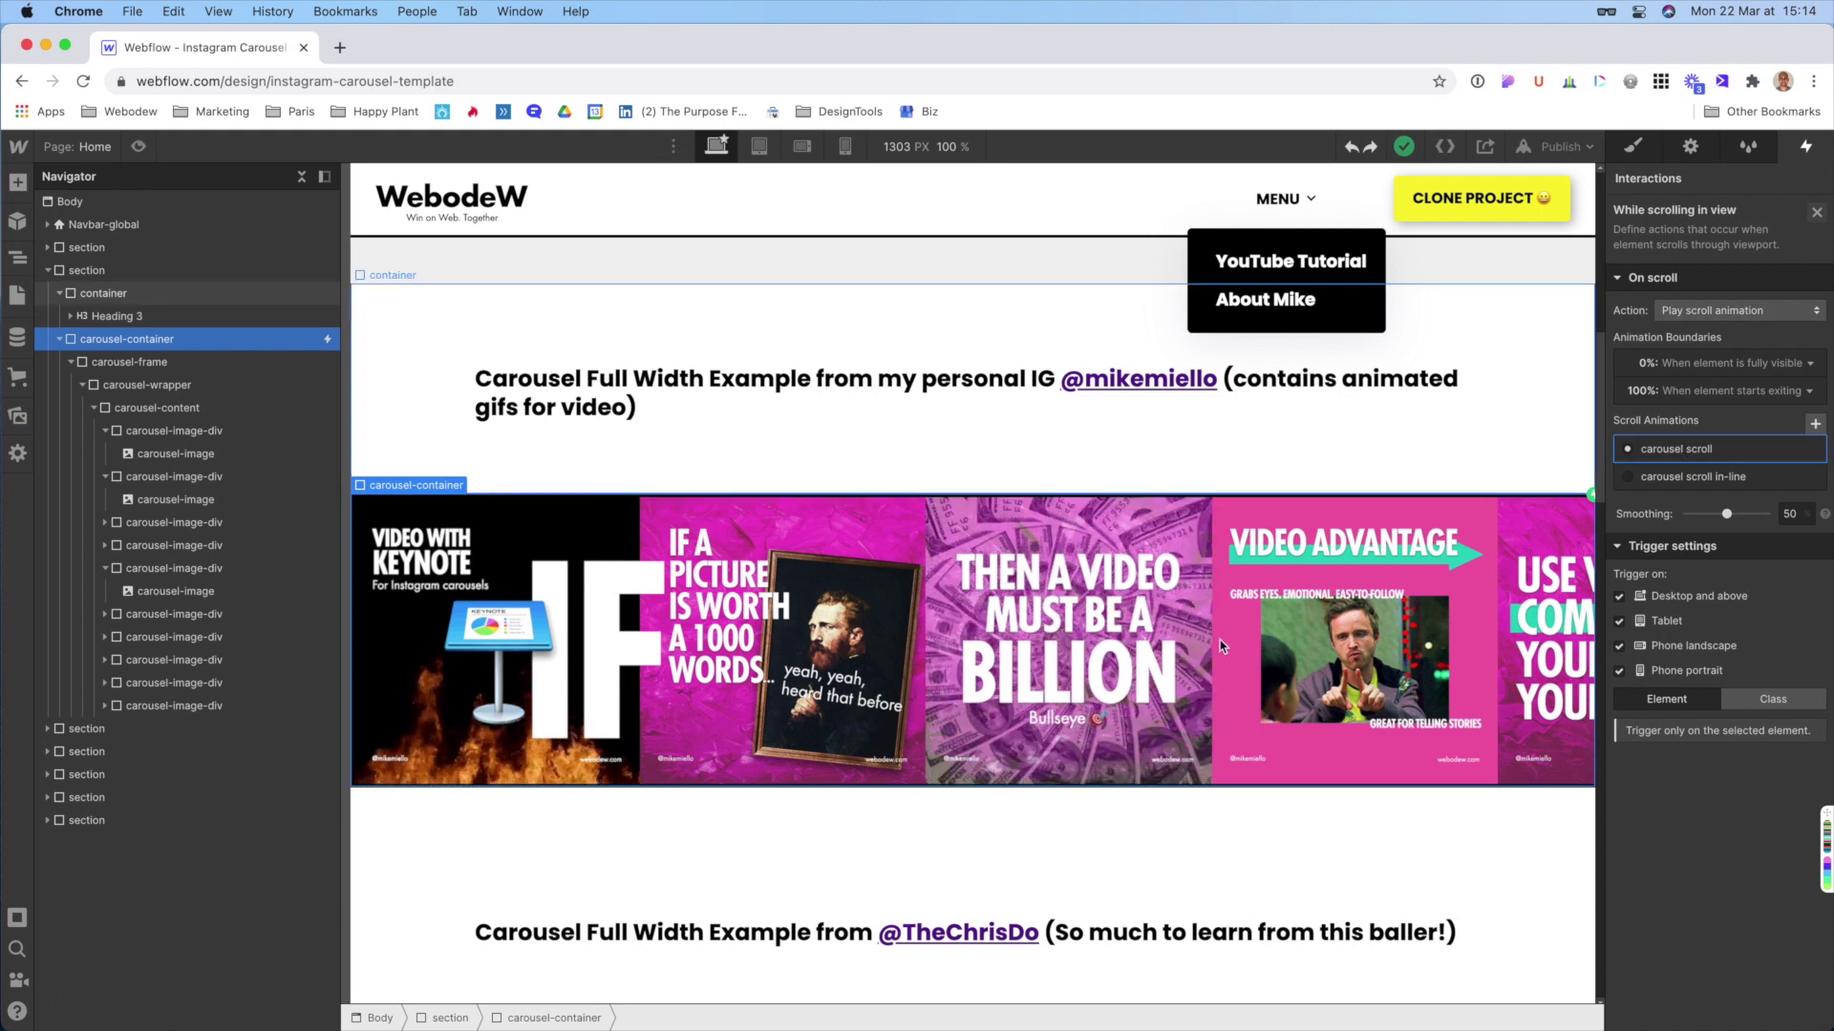
{"action": "scroll", "coordinate": [1003, 598], "scroll_direction": "up", "scroll_amount": 1}
{"action": "scroll", "coordinate": [974, 649], "scroll_direction": "down", "scroll_amount": 10}
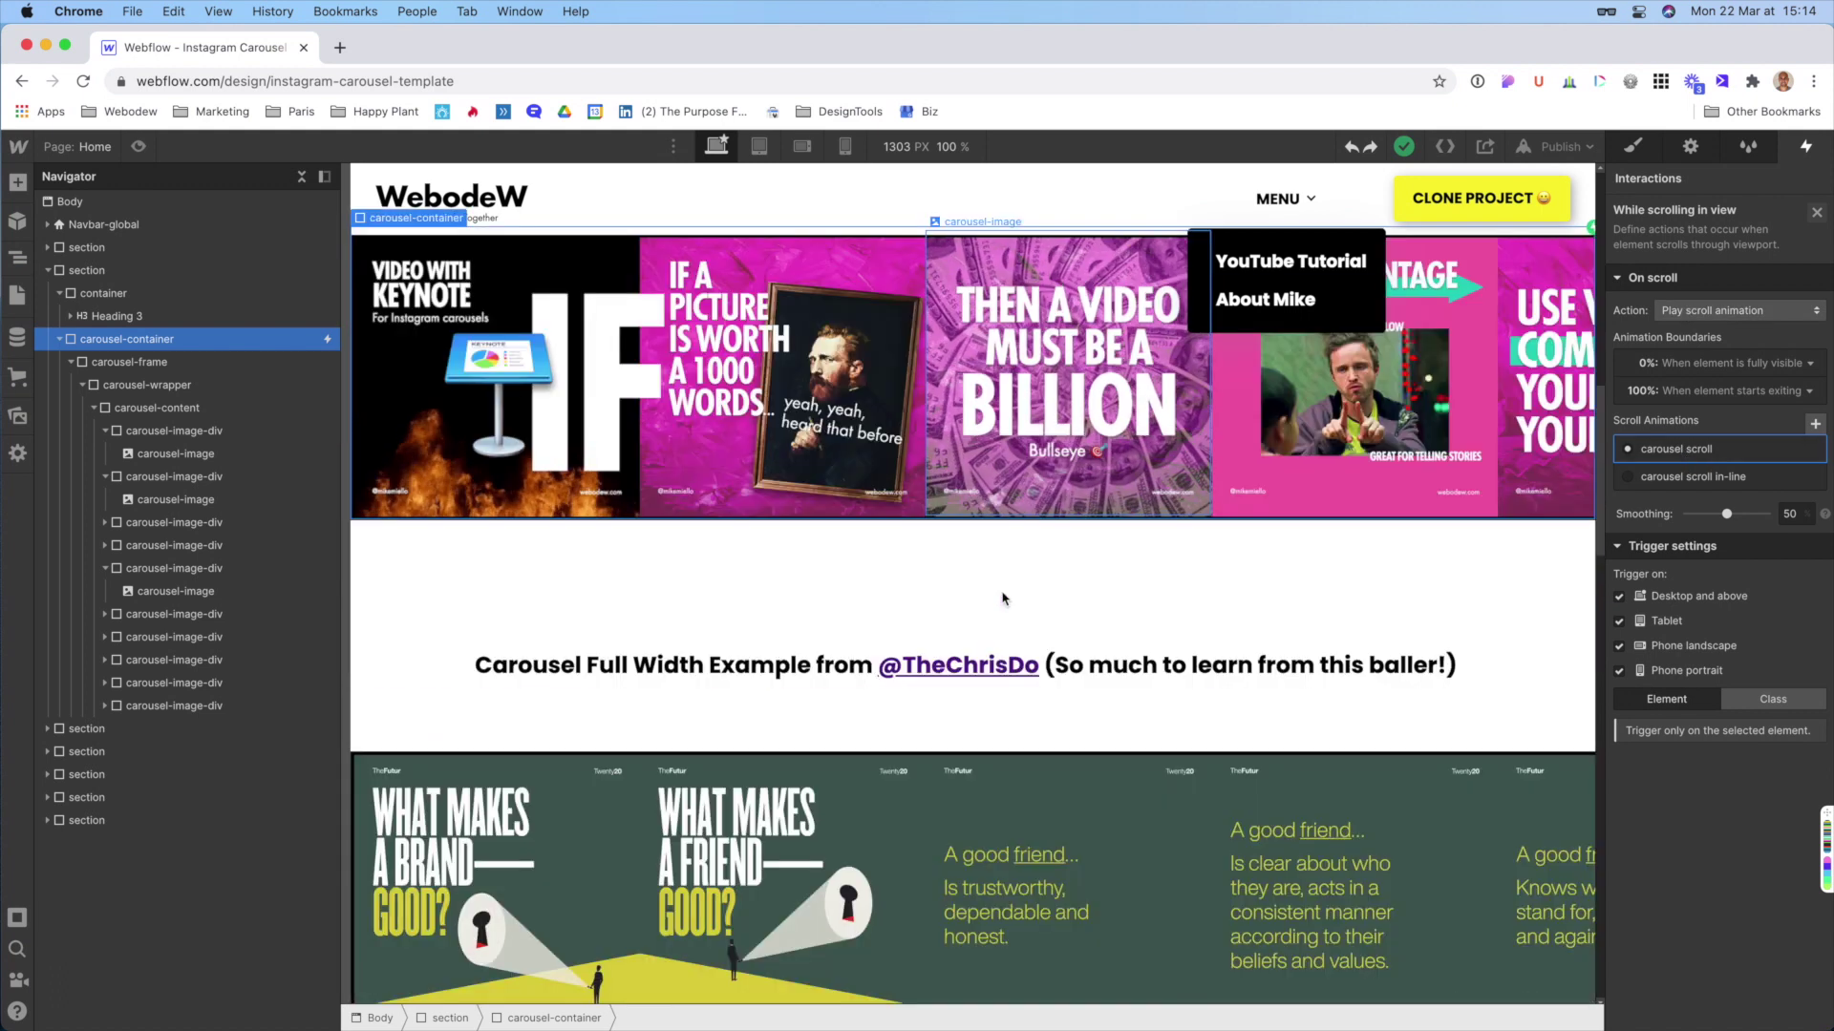
{"action": "scroll", "coordinate": [949, 704], "scroll_direction": "up", "scroll_amount": 9}
{"action": "scroll", "coordinate": [950, 704], "scroll_direction": "up", "scroll_amount": 10}
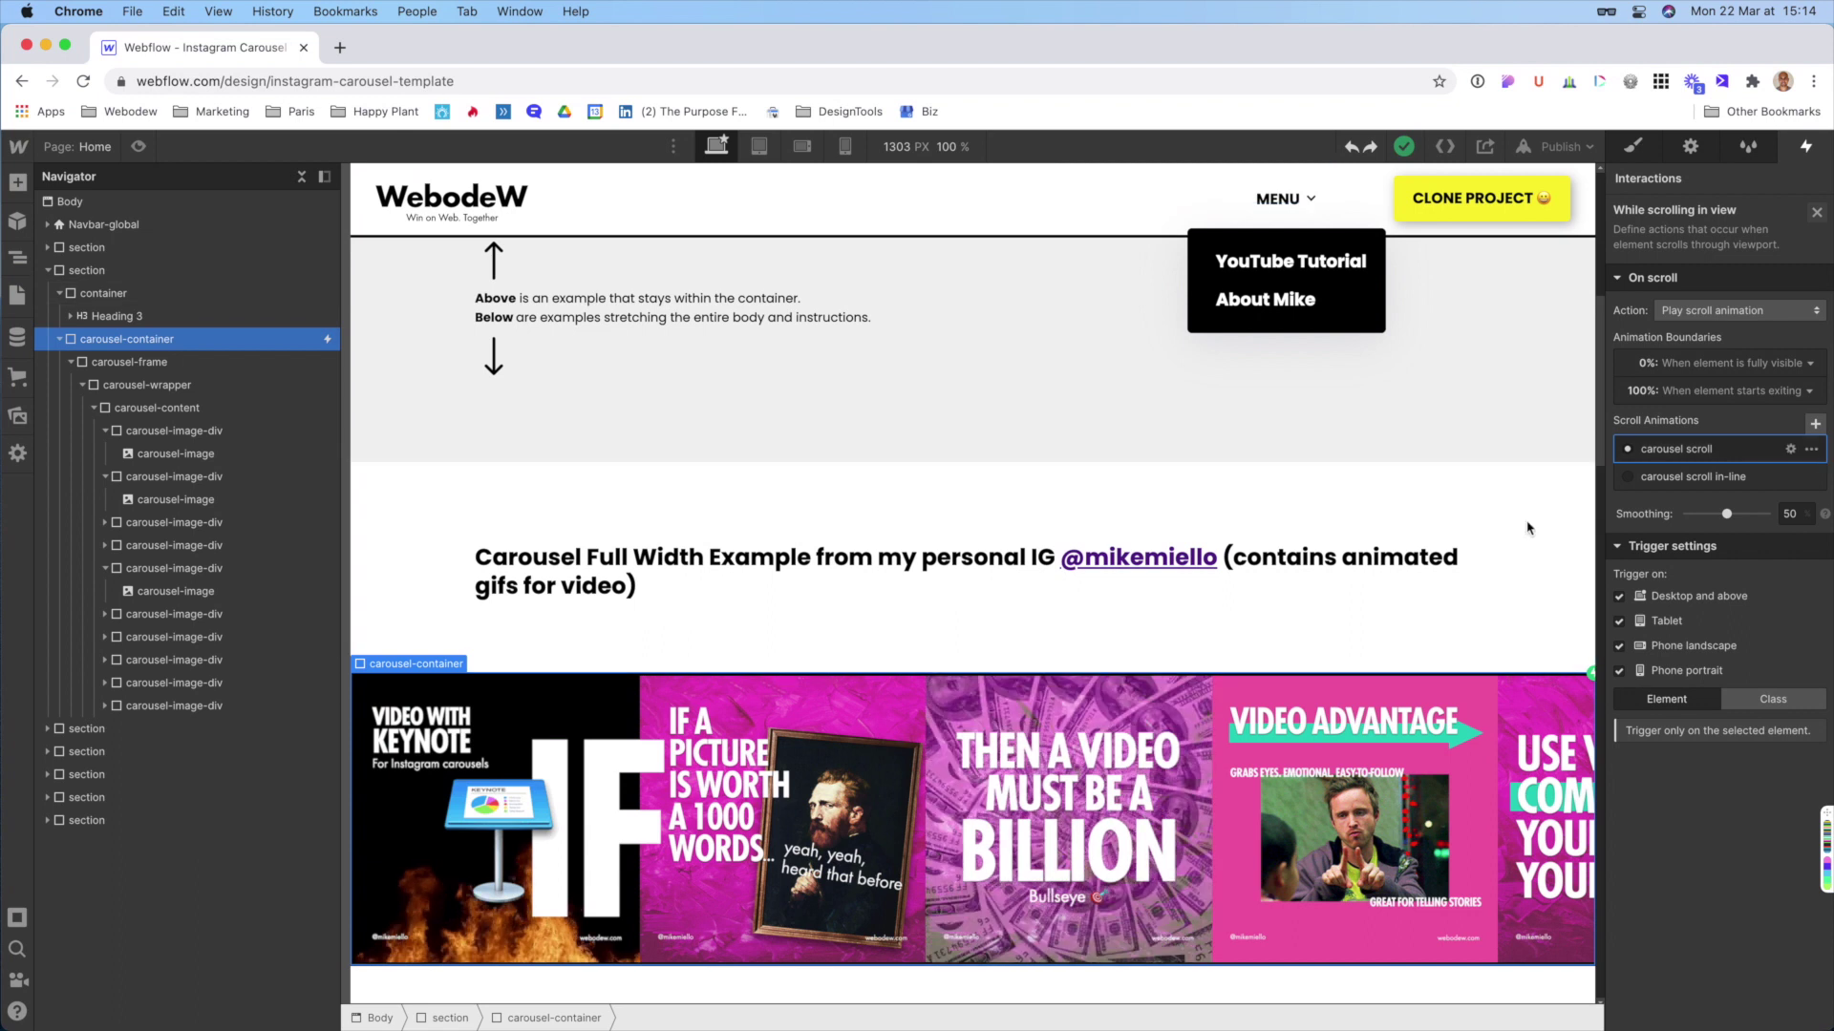
{"action": "left_click", "coordinate": [1792, 449]}
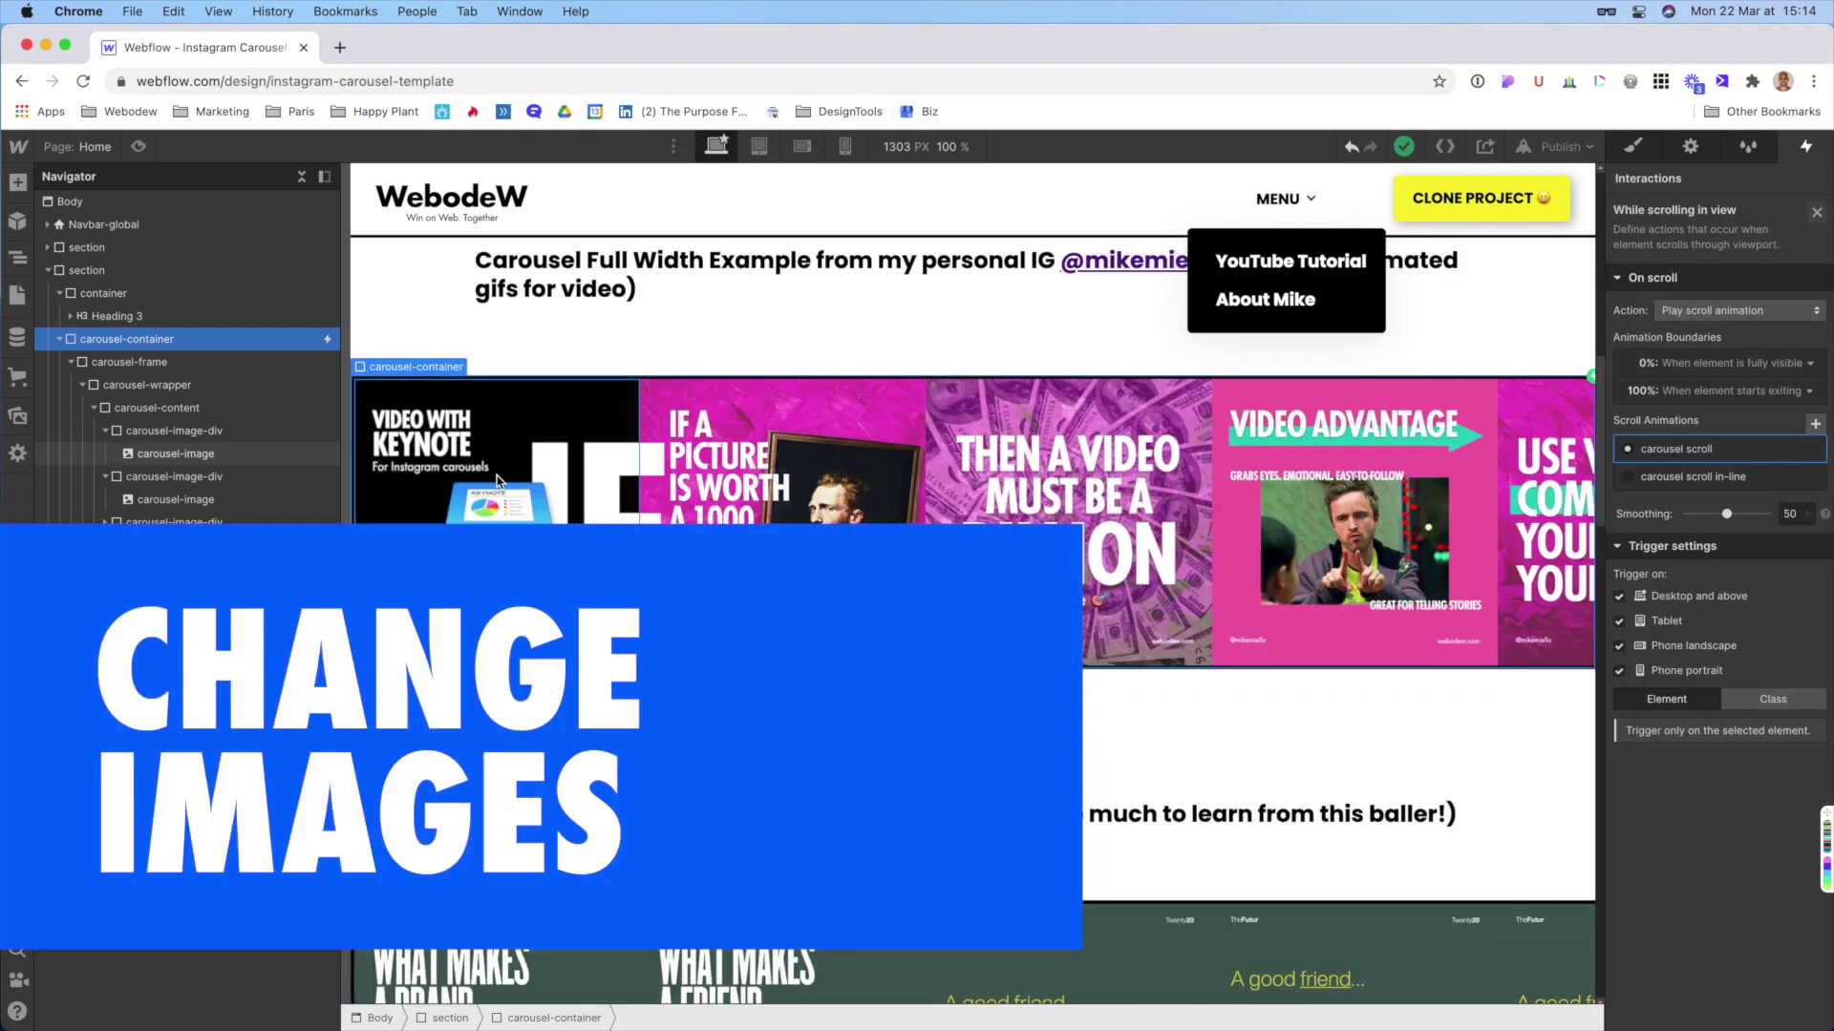
- Review the carousel frame and wrapper, then clear the carousel-image width from 300 px to Auto
{"action": "left_click", "coordinate": [498, 480]}
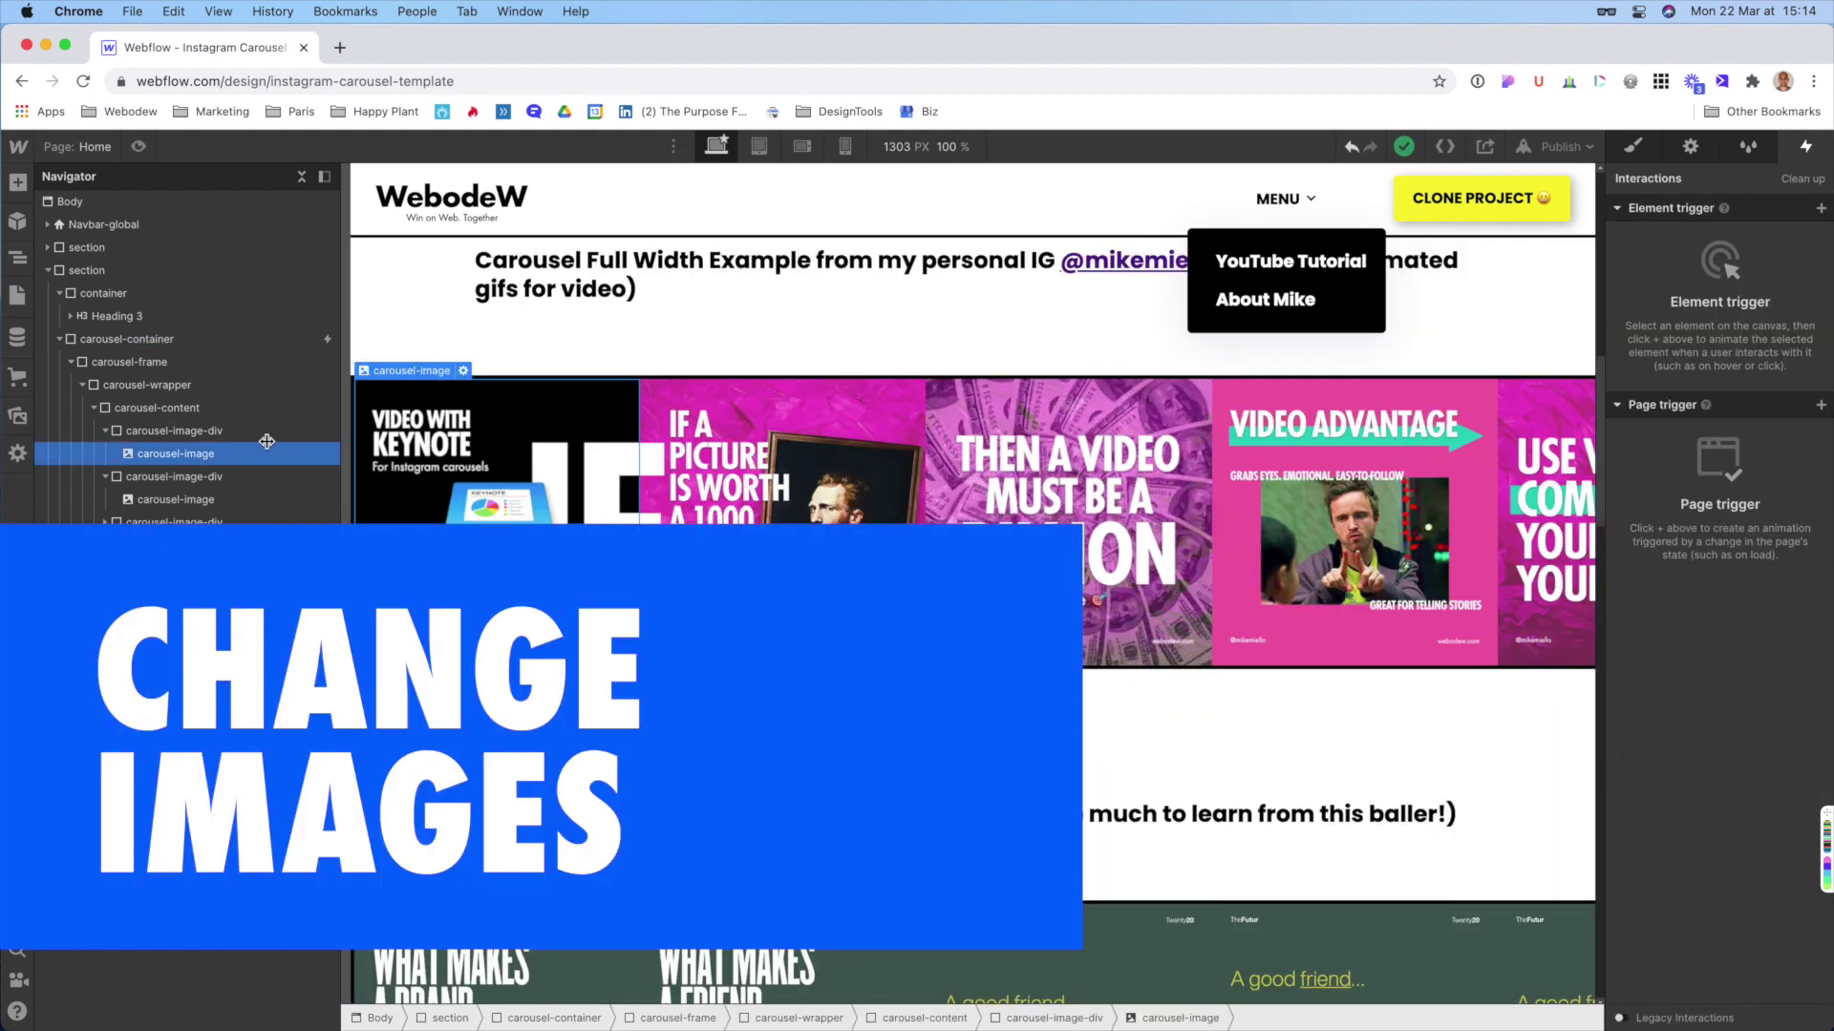
{"action": "left_click", "coordinate": [163, 368]}
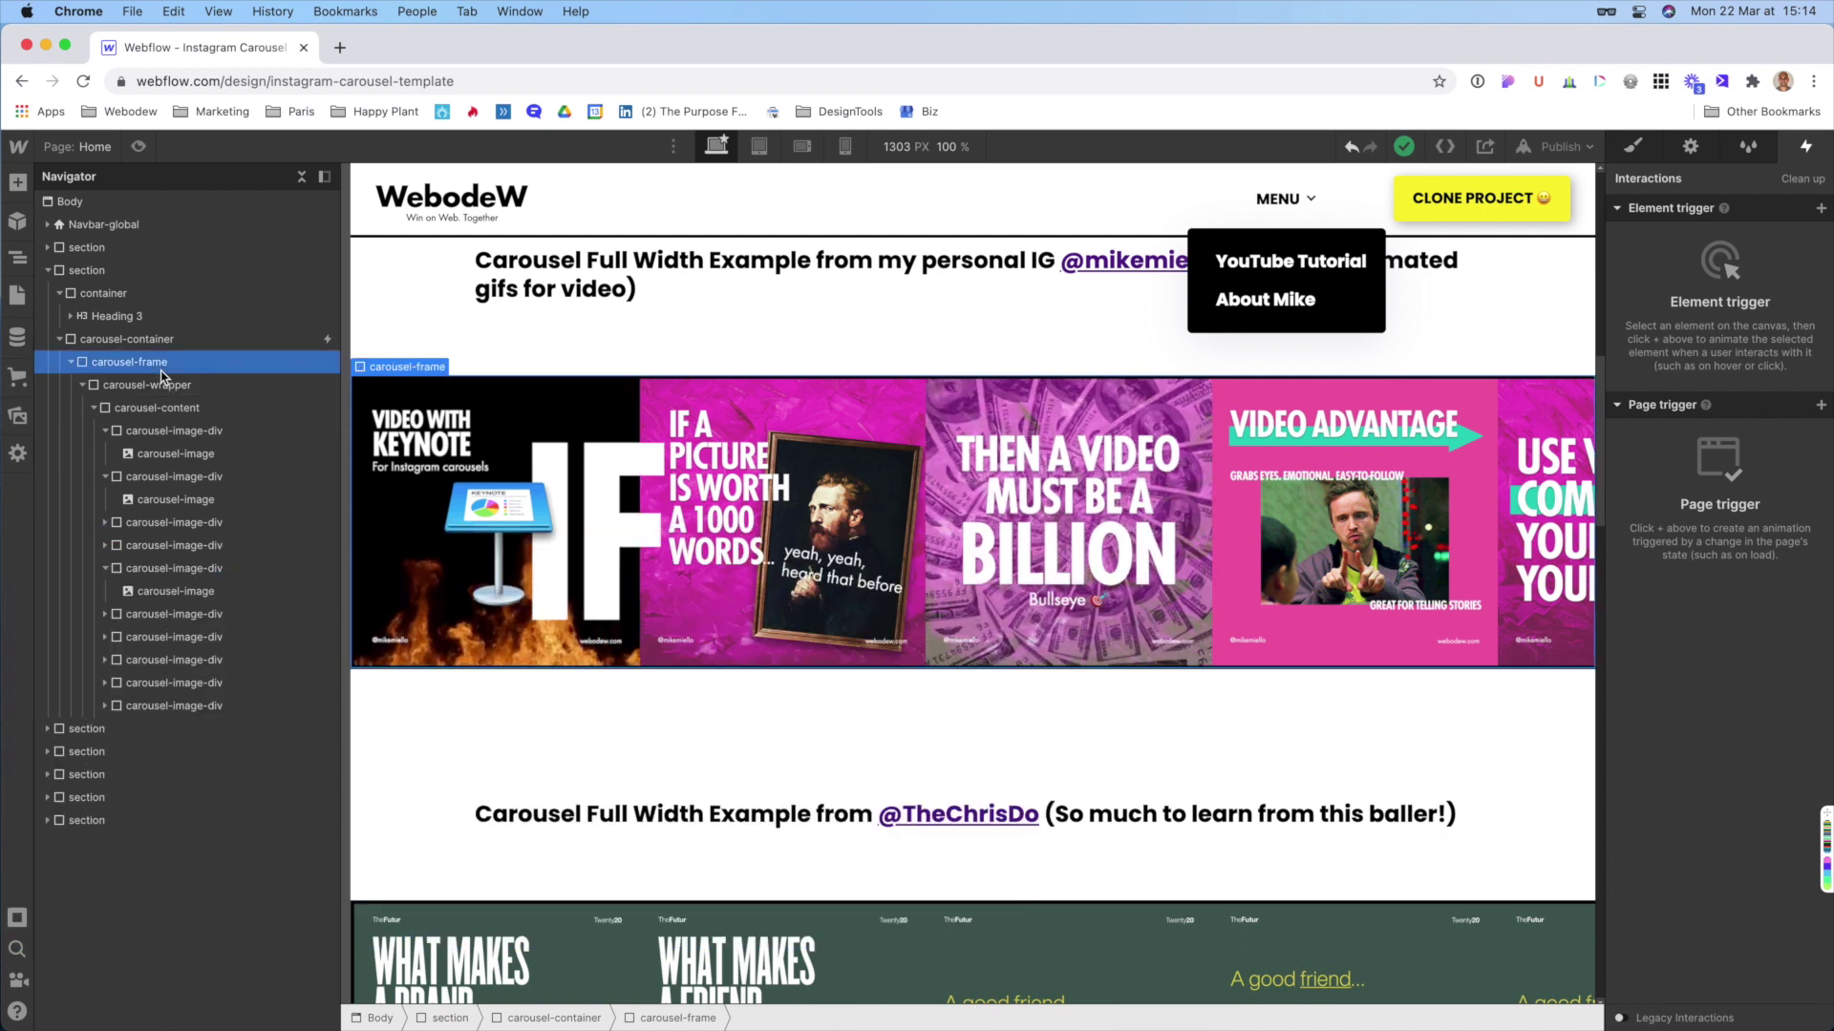
{"action": "left_click", "coordinate": [1631, 146]}
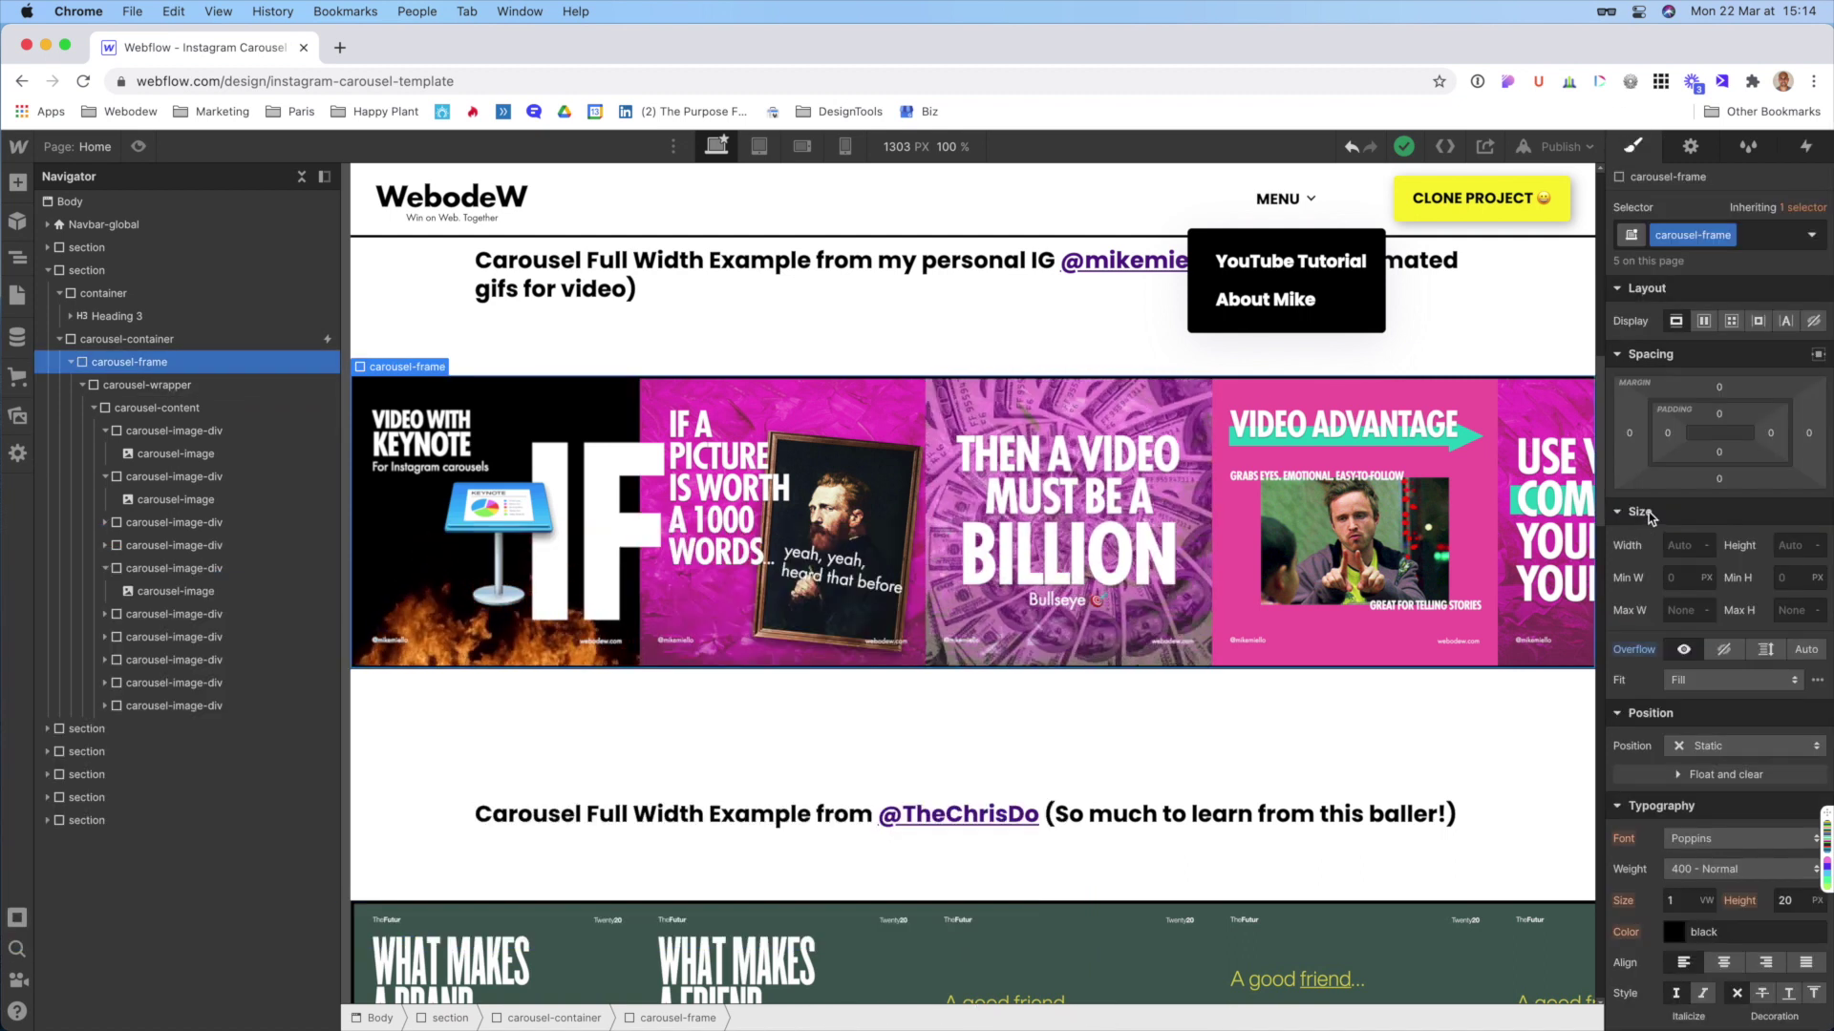
{"action": "left_click", "coordinate": [173, 387]}
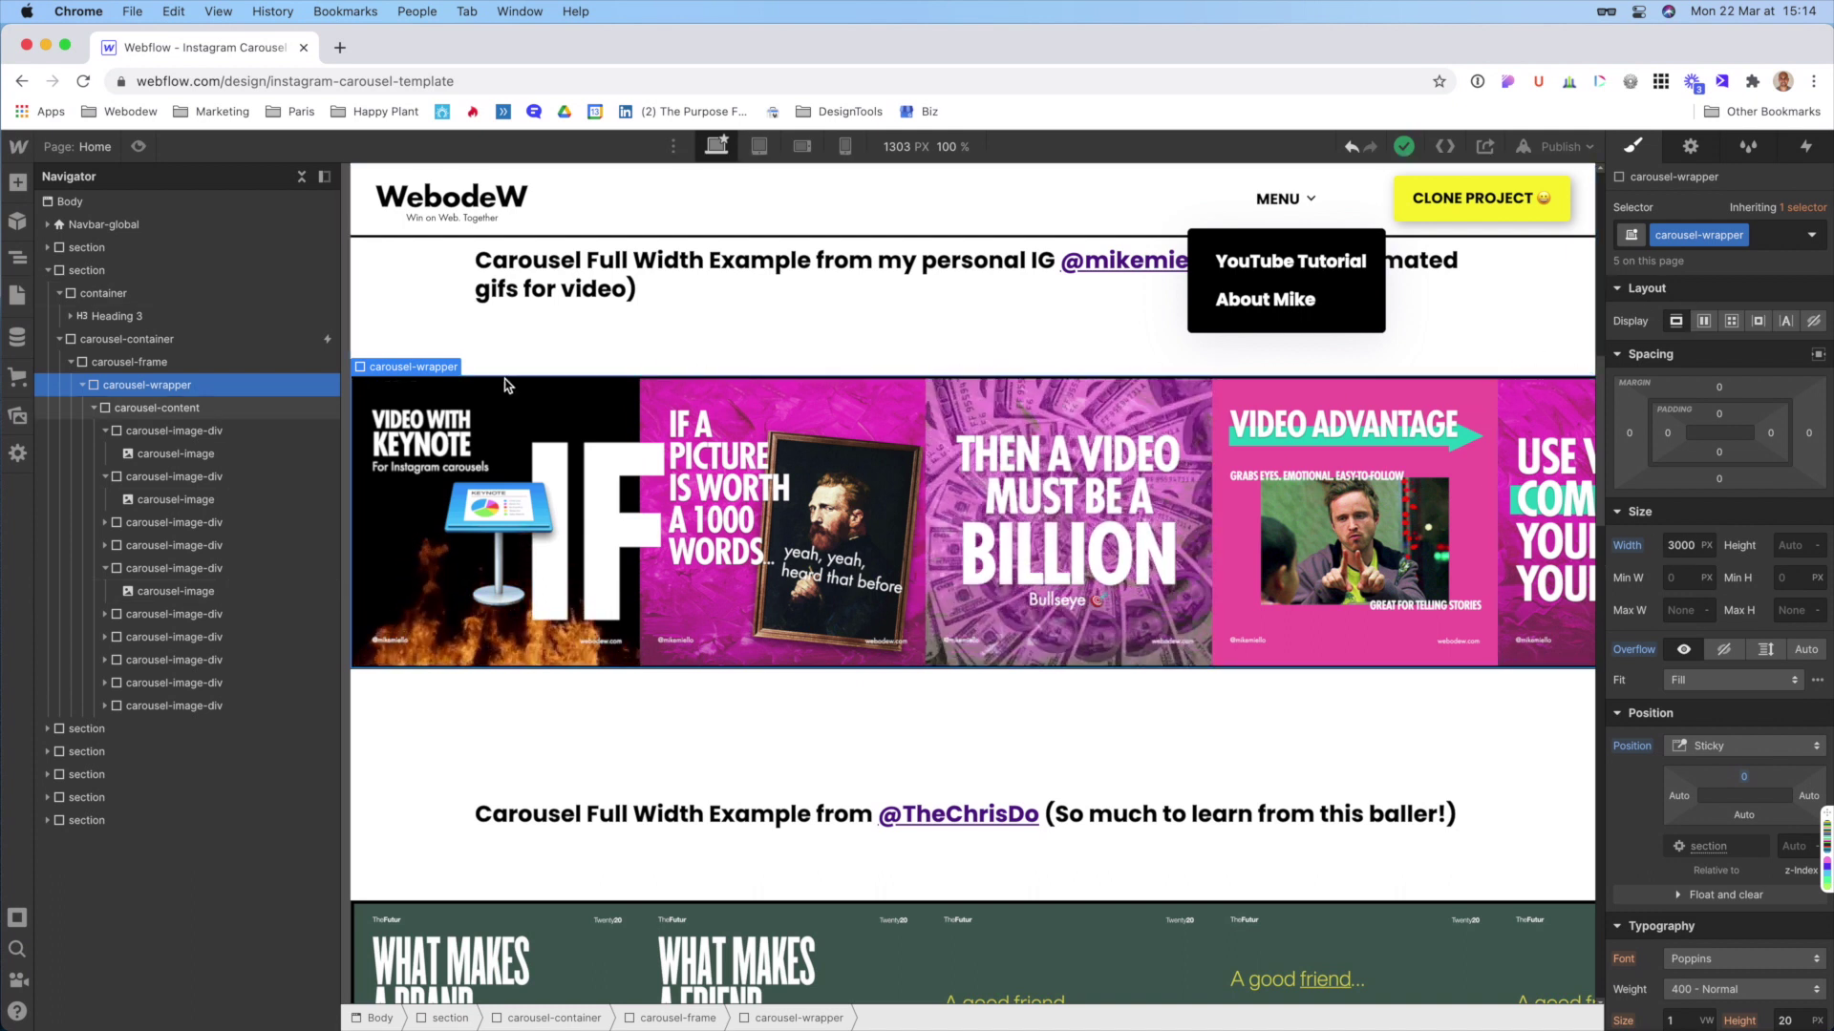
{"action": "left_click", "coordinate": [481, 463]}
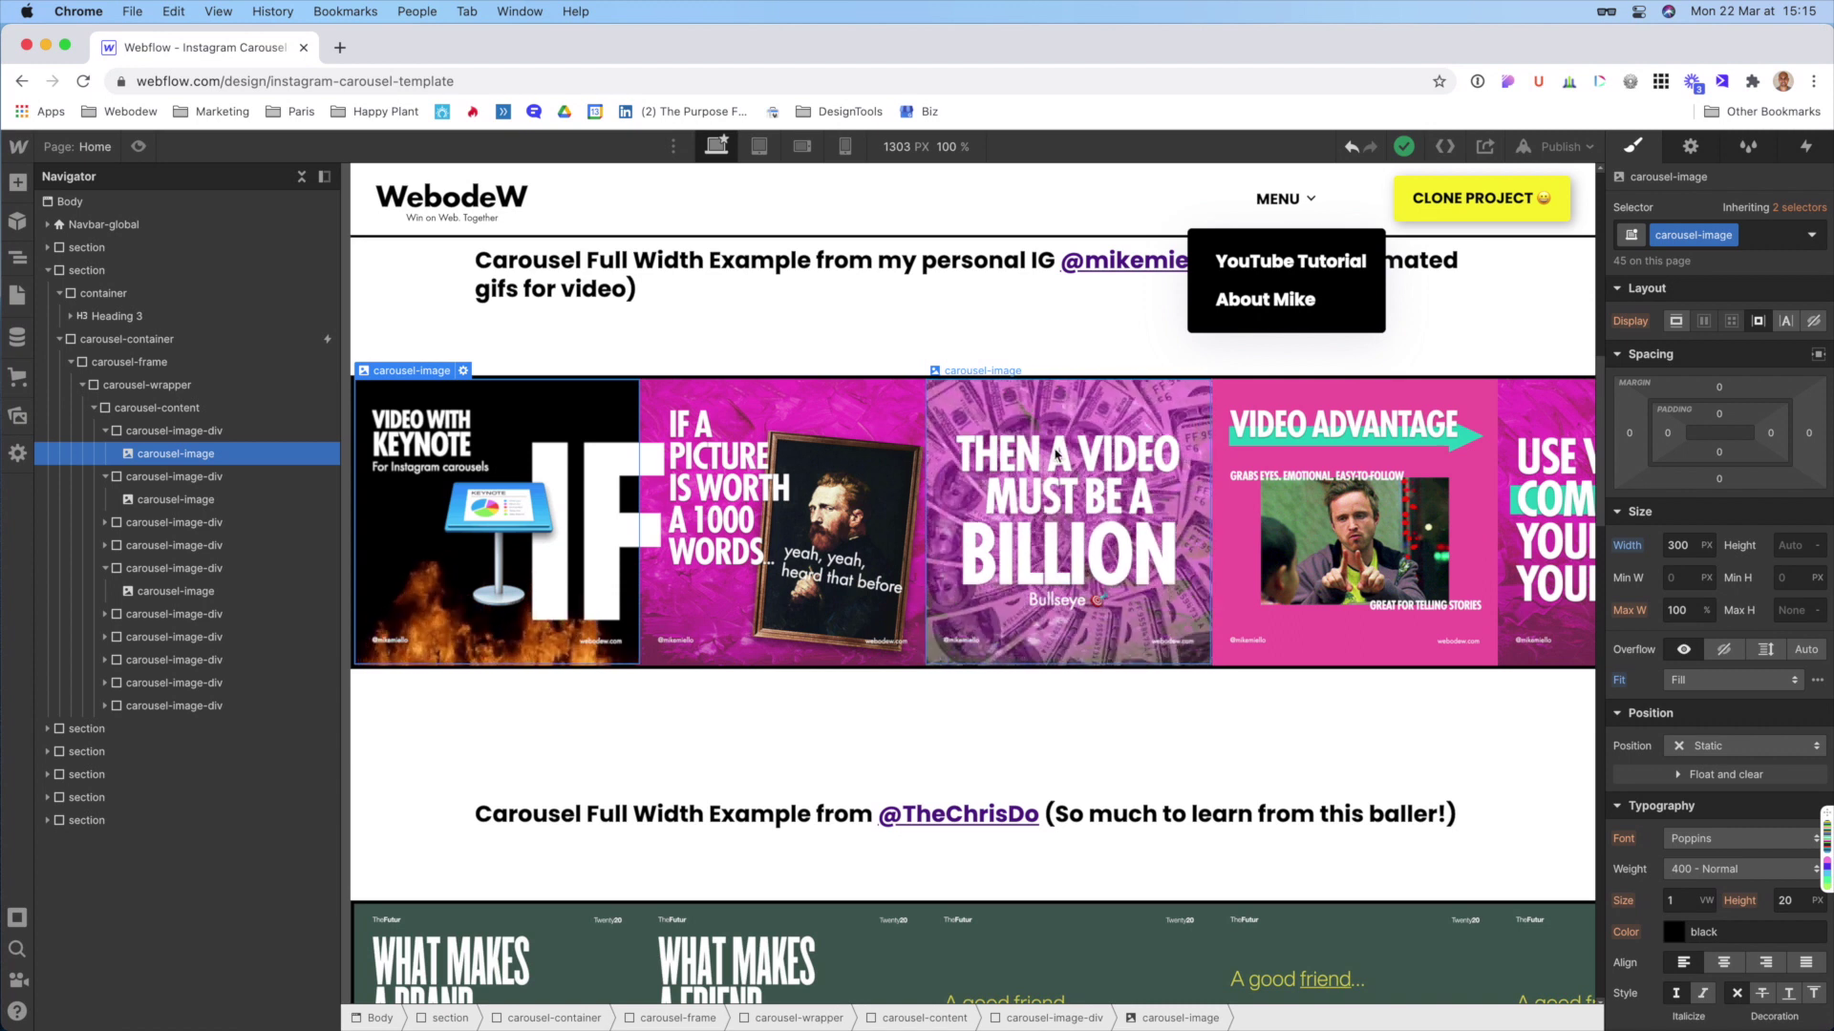
{"action": "left_click", "coordinate": [1627, 546], "text": "alt"}
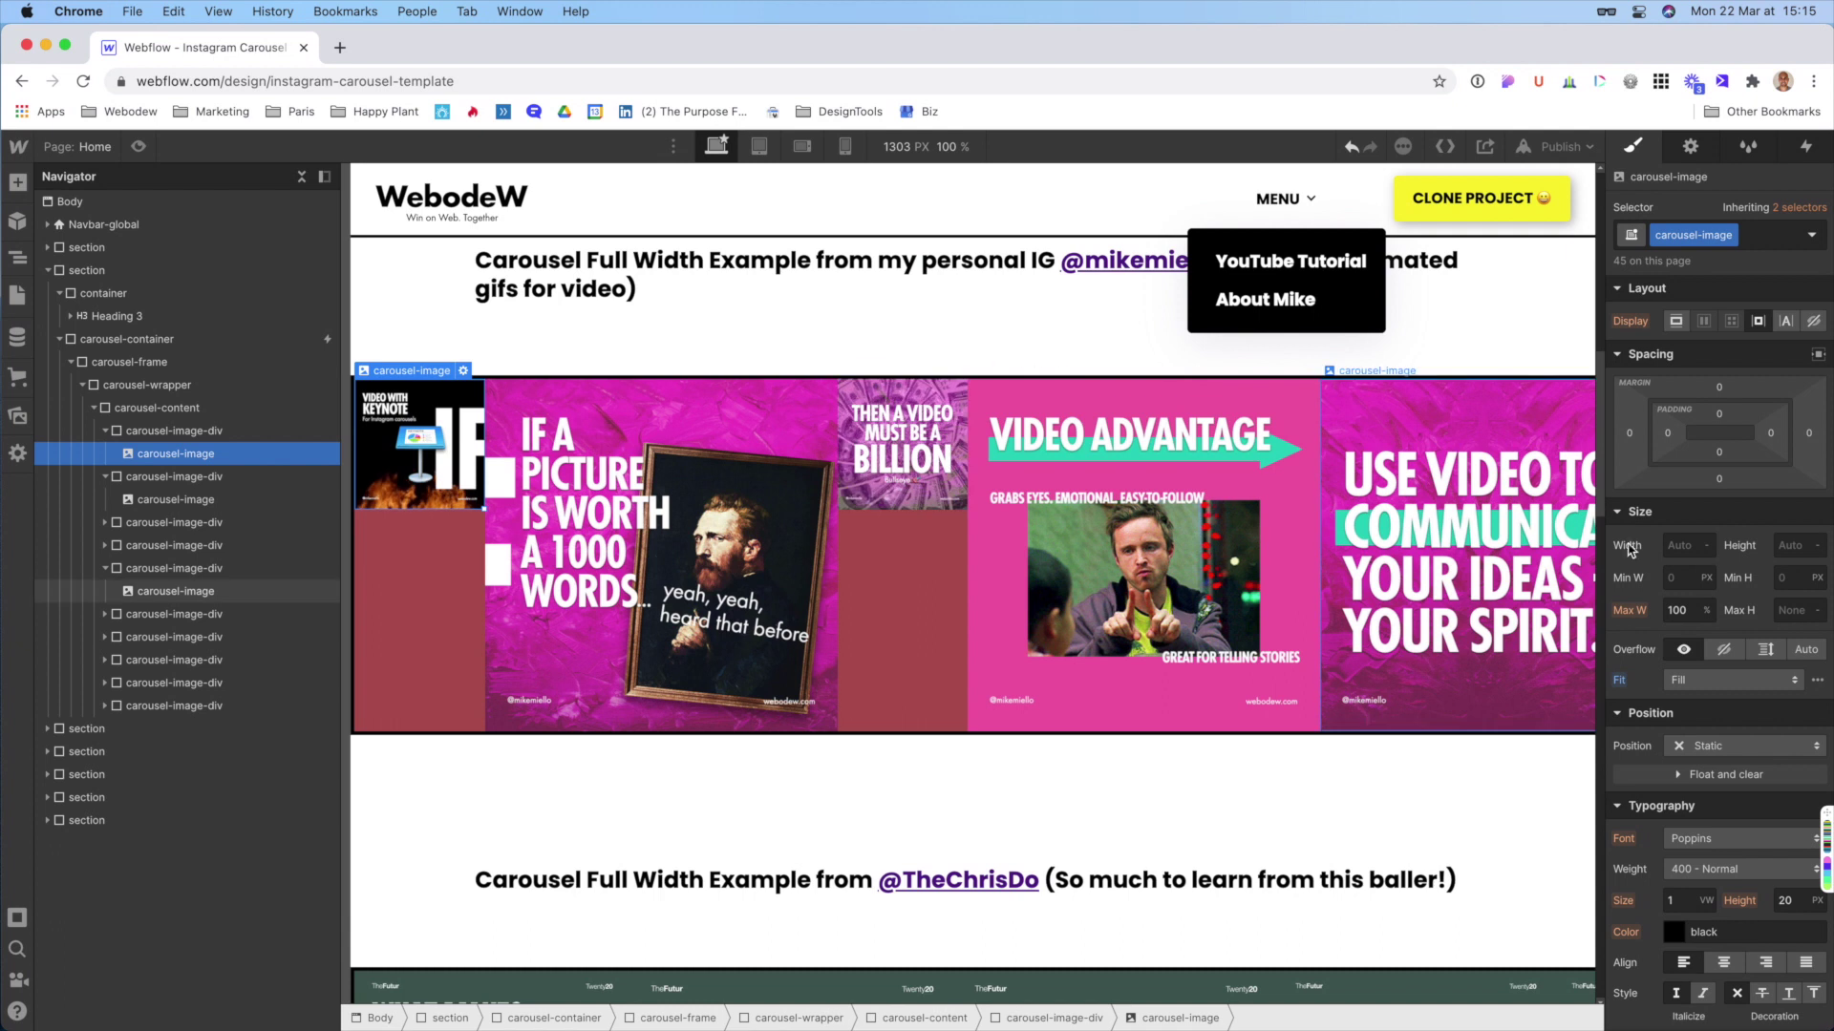
- Set the carousel-image width to 300px, then change it to 200 px
{"action": "left_click", "coordinate": [1680, 543]}
{"action": "type", "text": "300px"}
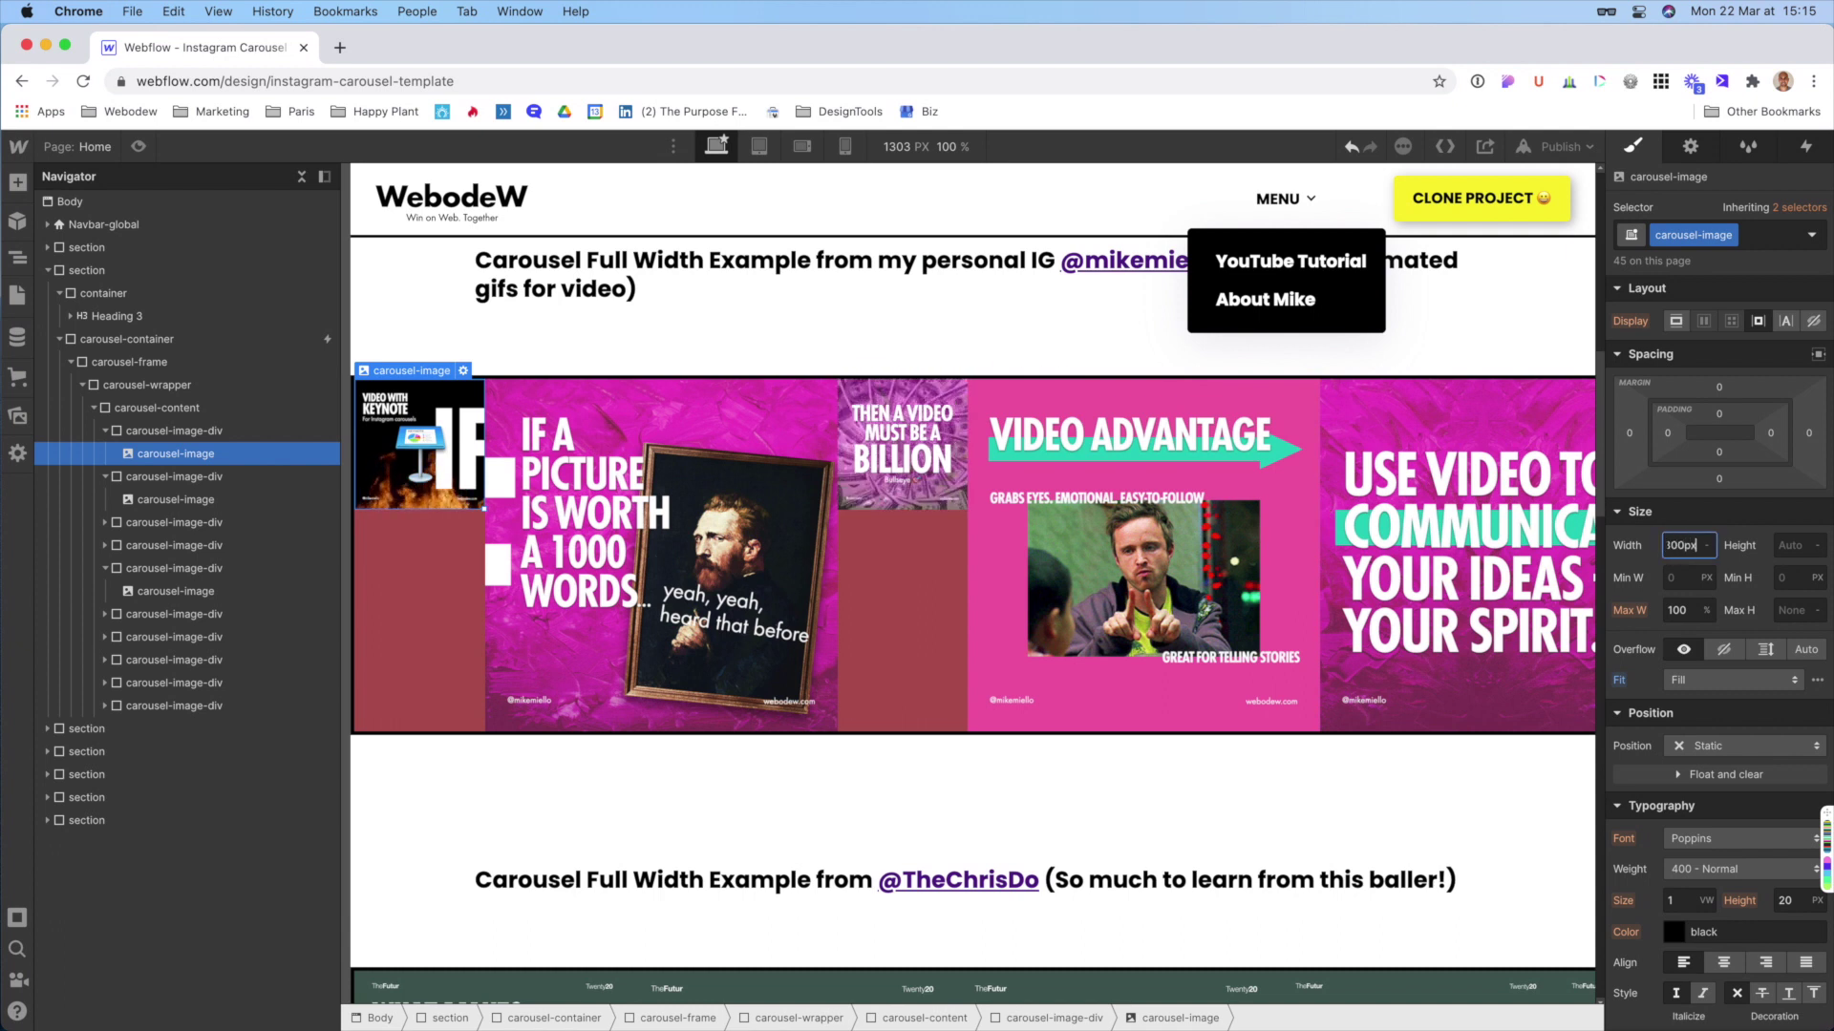
{"action": "key", "text": "Return"}
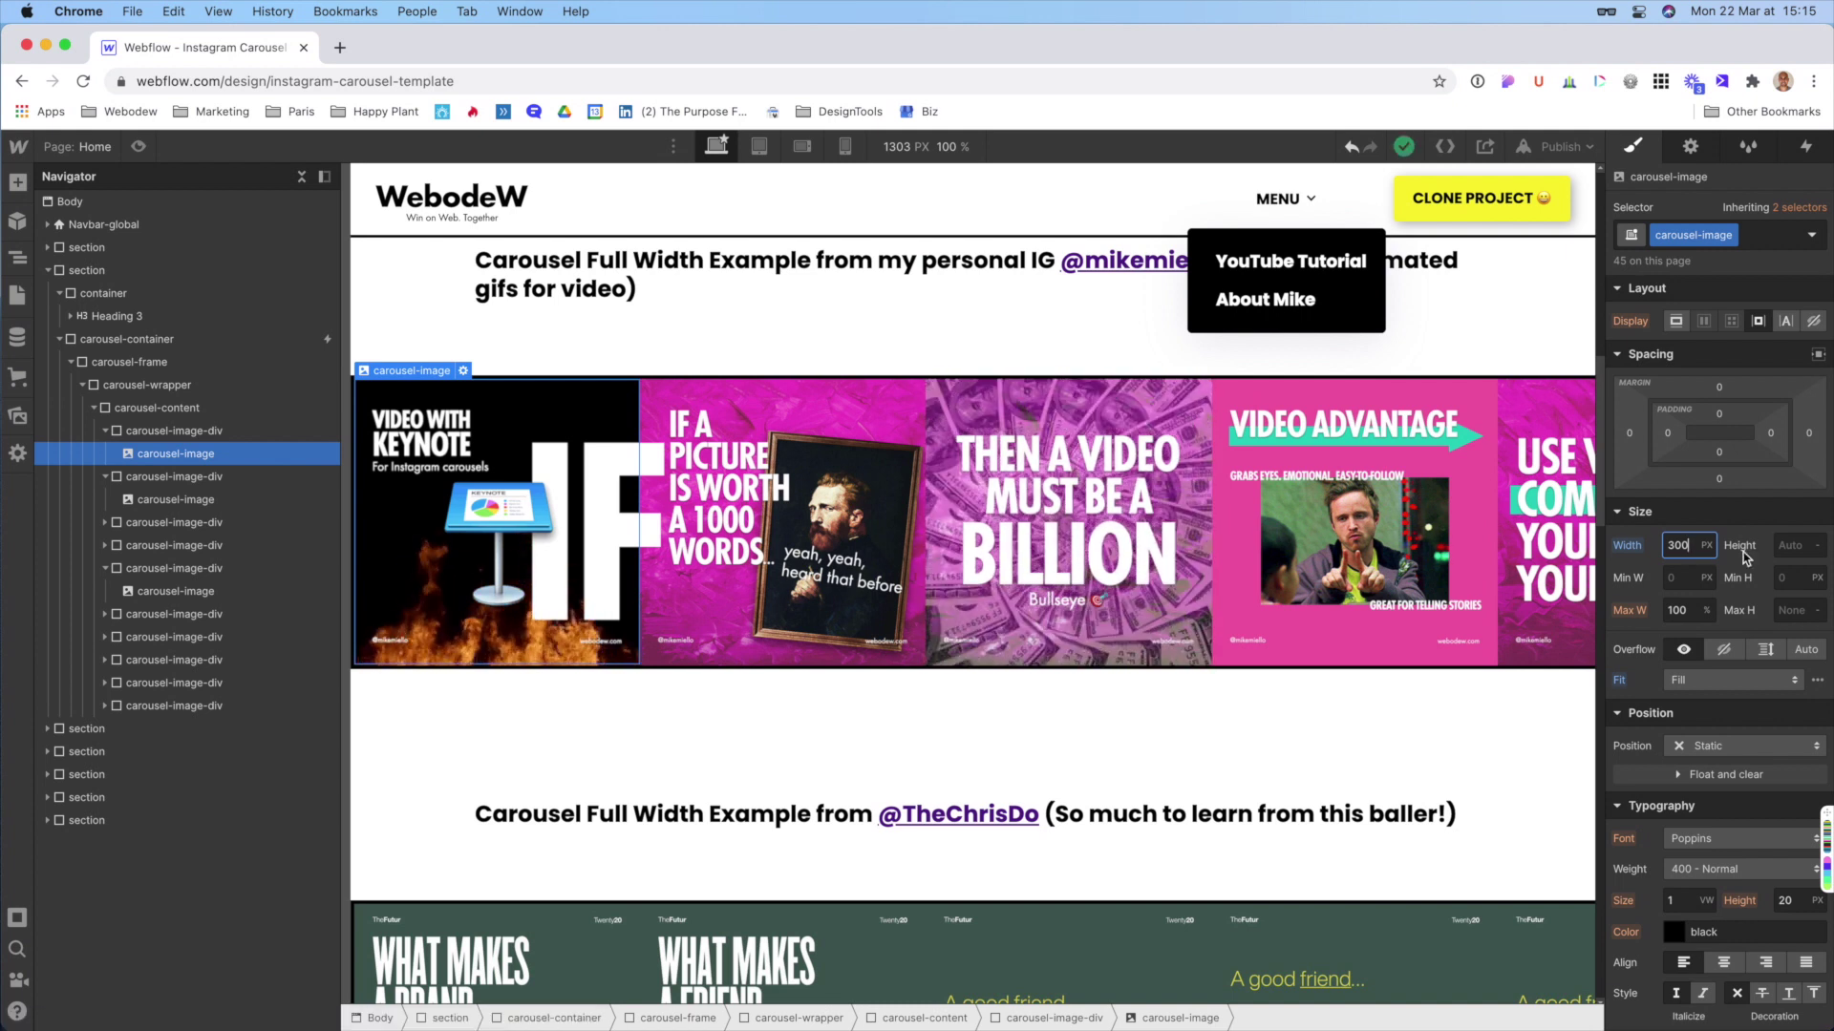
{"action": "left_click", "coordinate": [1676, 546]}
{"action": "type", "text": "200"}
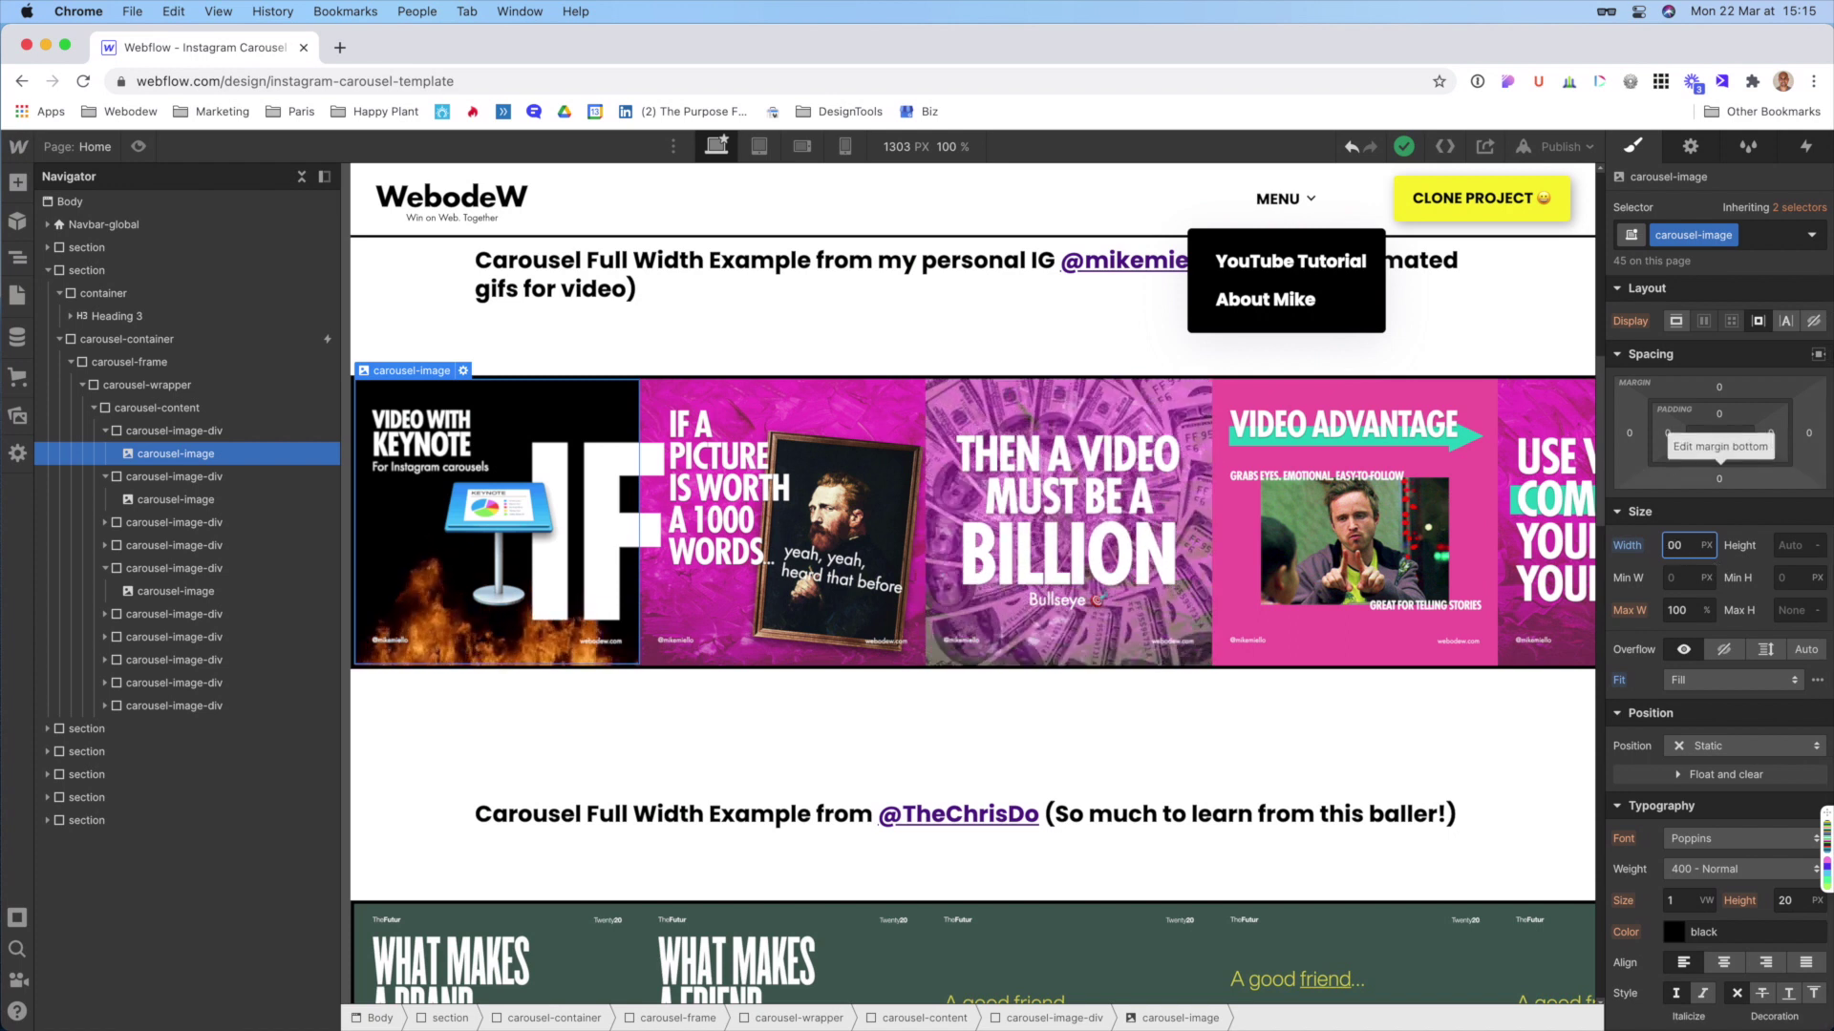
{"action": "key", "text": "Tab"}
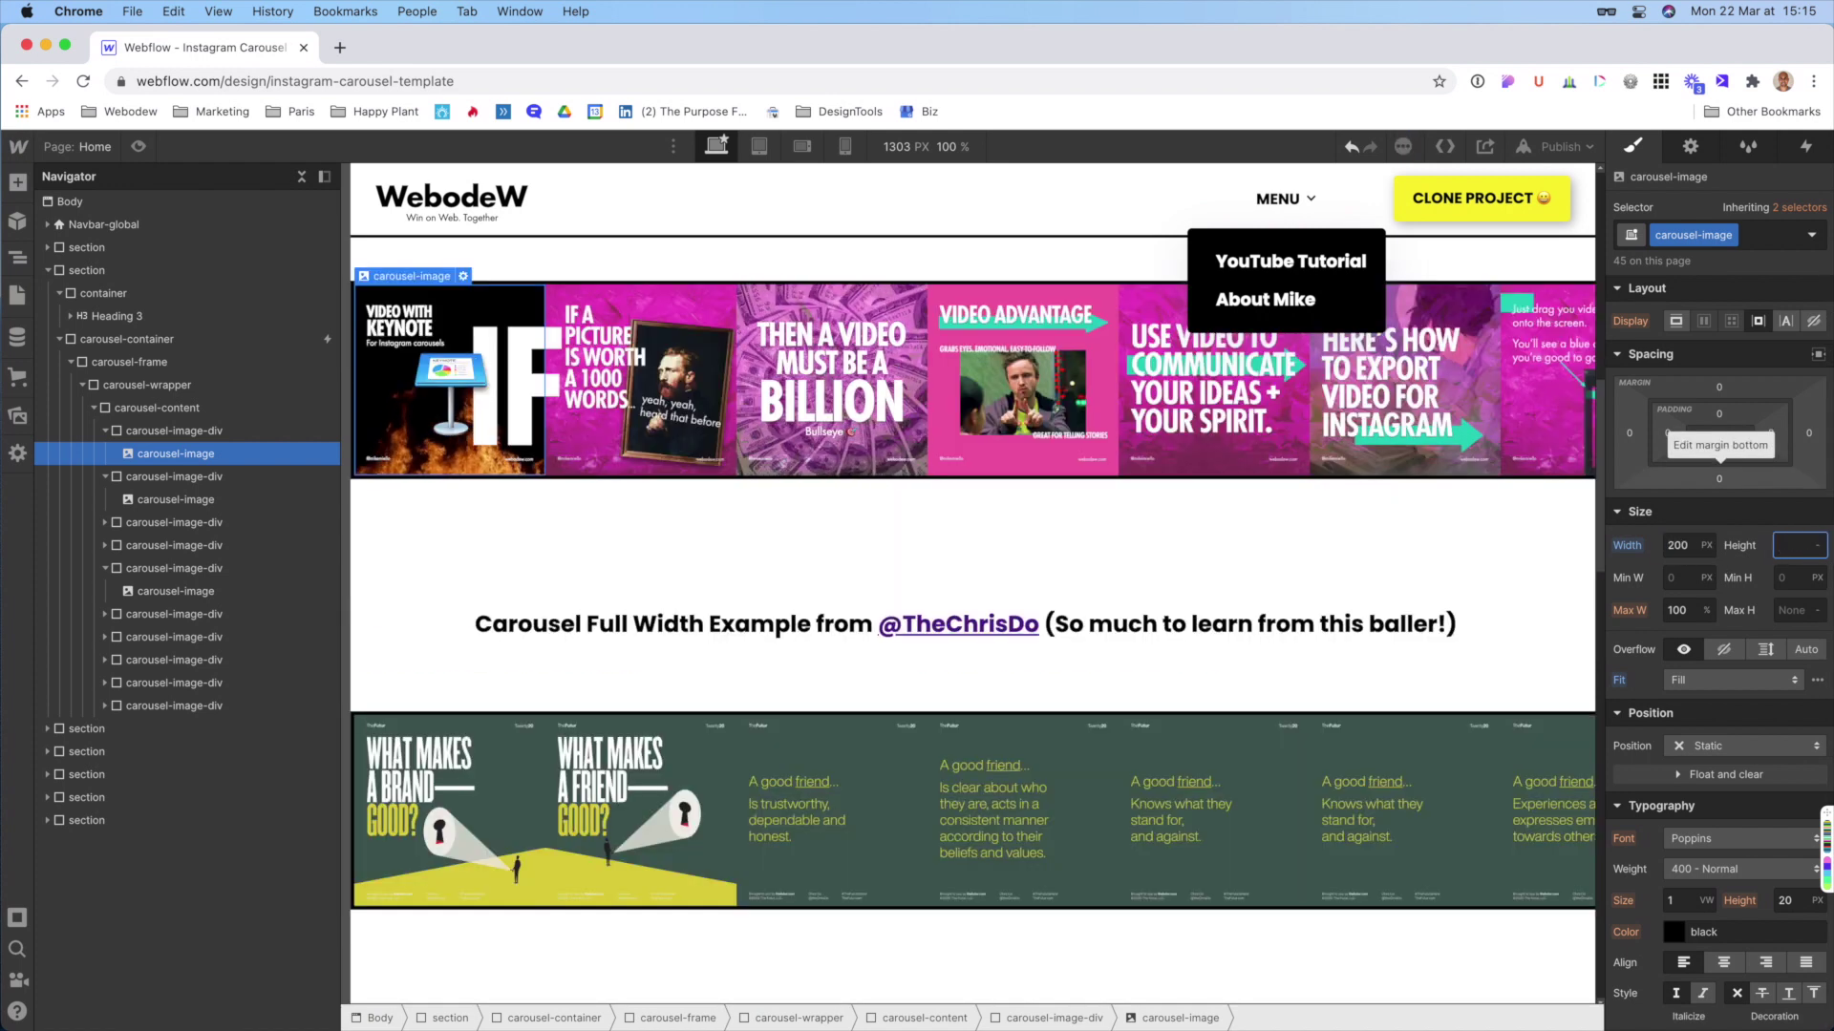
- Preview the page to check the 200 px images scrolling, then return to editing
{"action": "left_click", "coordinate": [138, 146]}
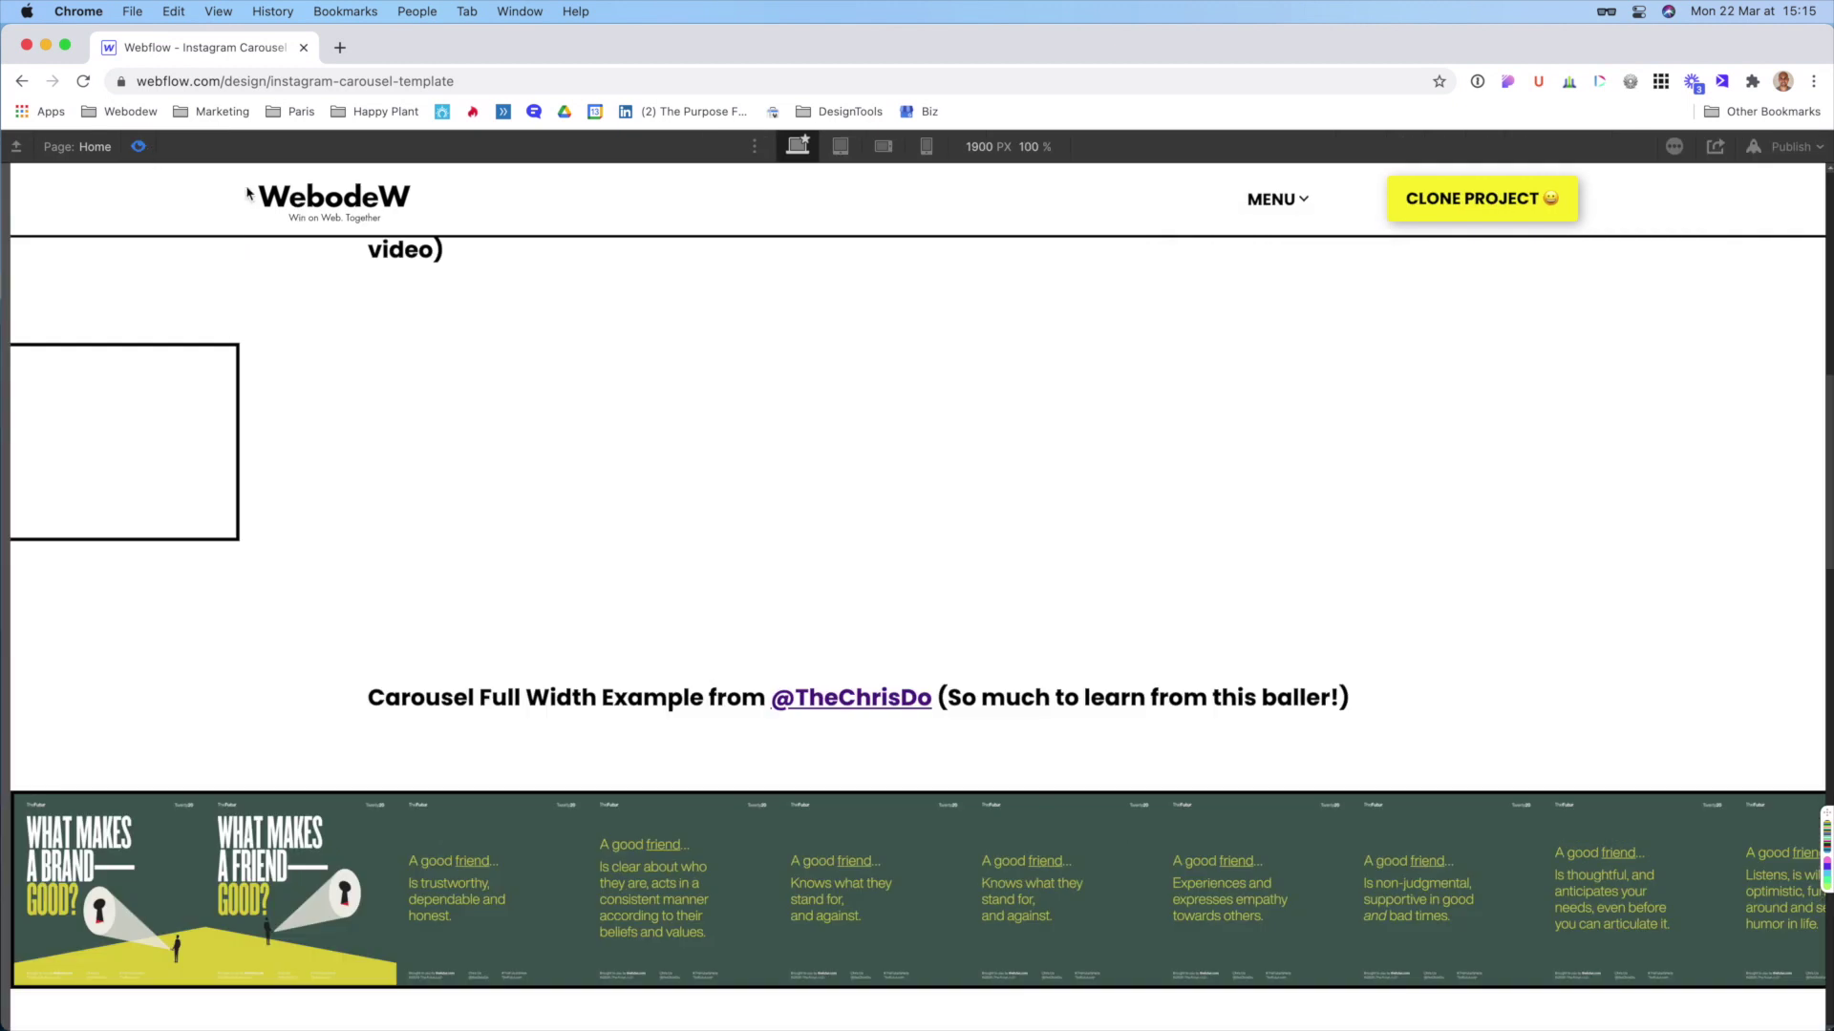
{"action": "scroll", "coordinate": [613, 344], "scroll_direction": "up", "scroll_amount": 10}
{"action": "scroll", "coordinate": [614, 344], "scroll_direction": "down", "scroll_amount": 5}
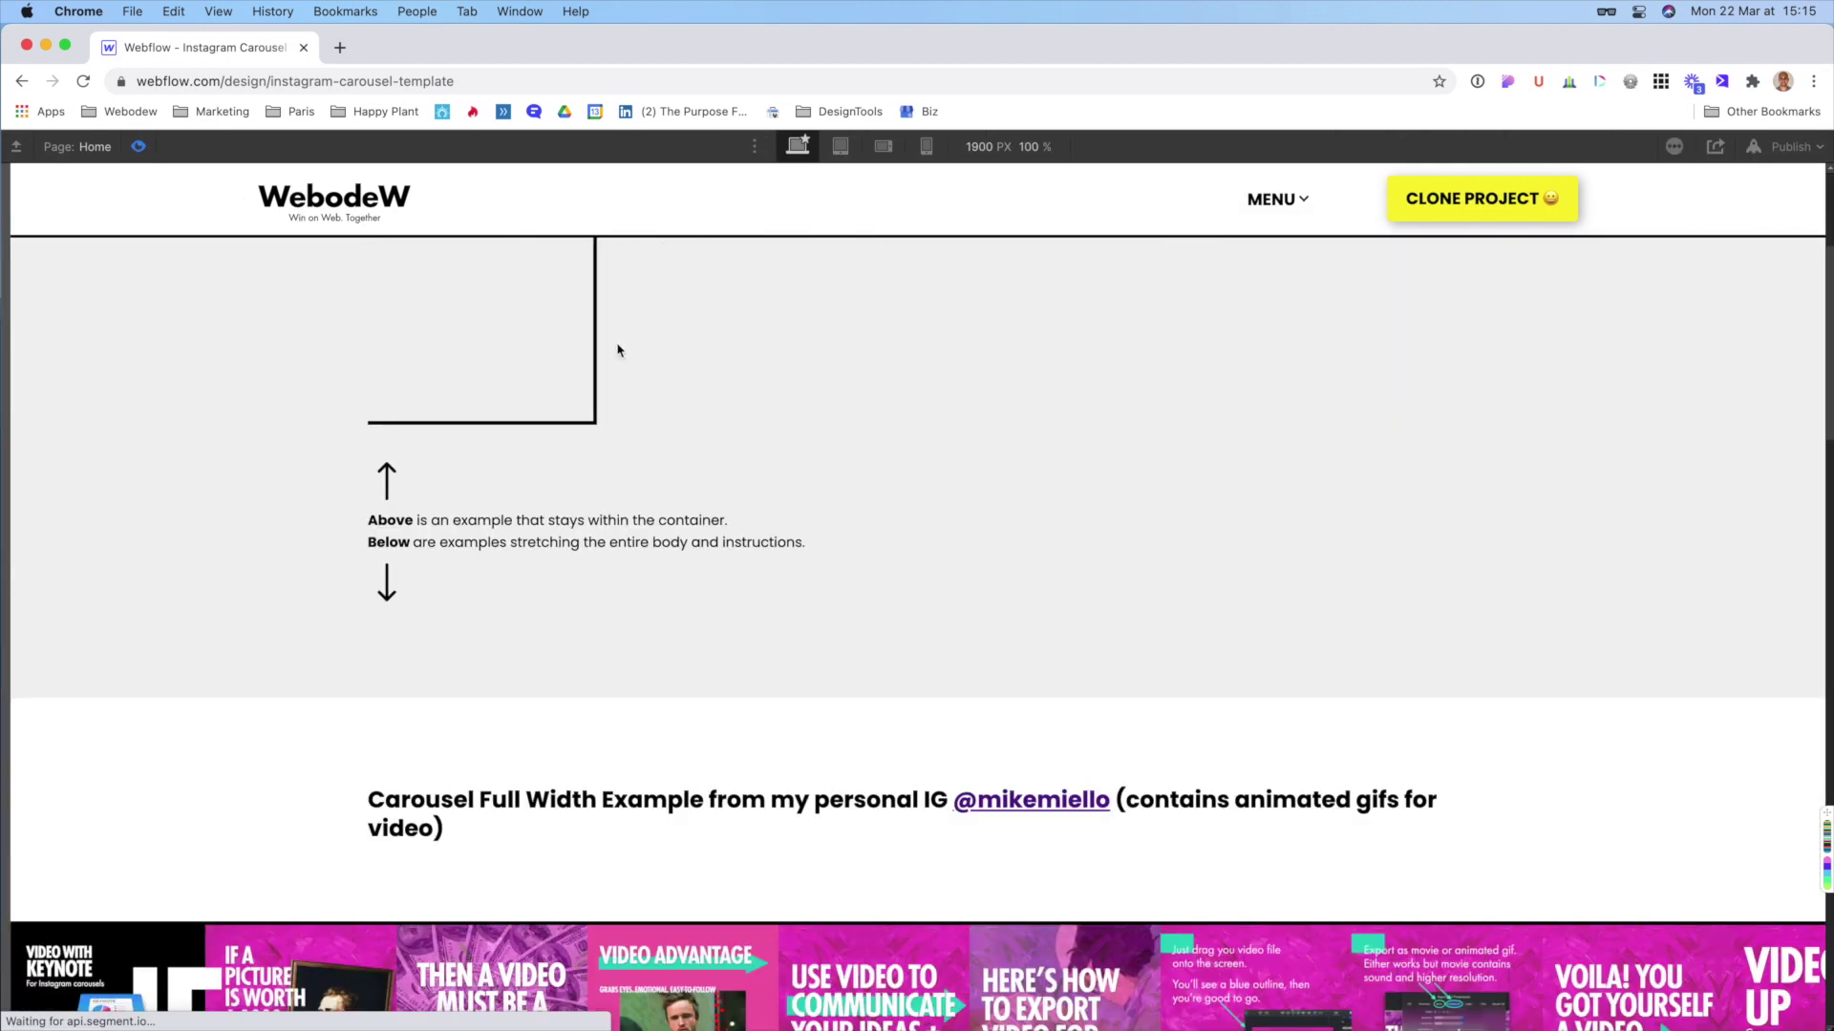
{"action": "scroll", "coordinate": [619, 344], "scroll_direction": "down", "scroll_amount": 3}
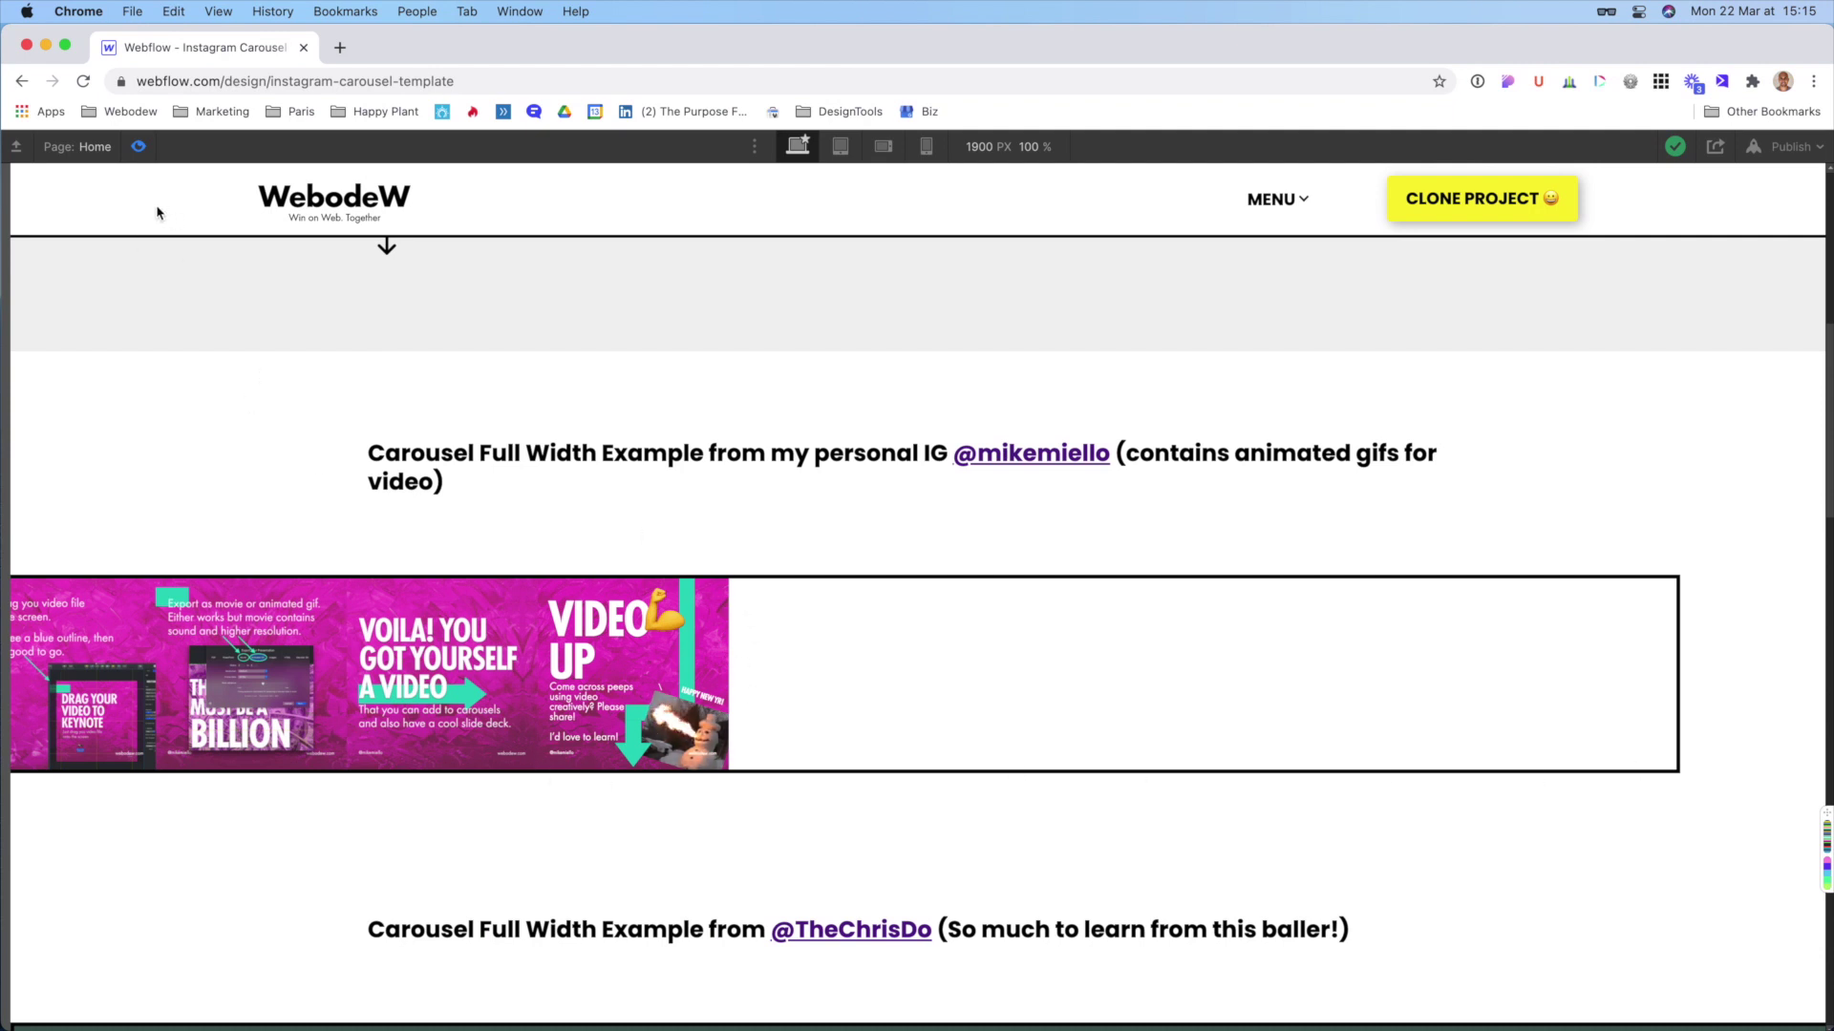
{"action": "left_click", "coordinate": [141, 148]}
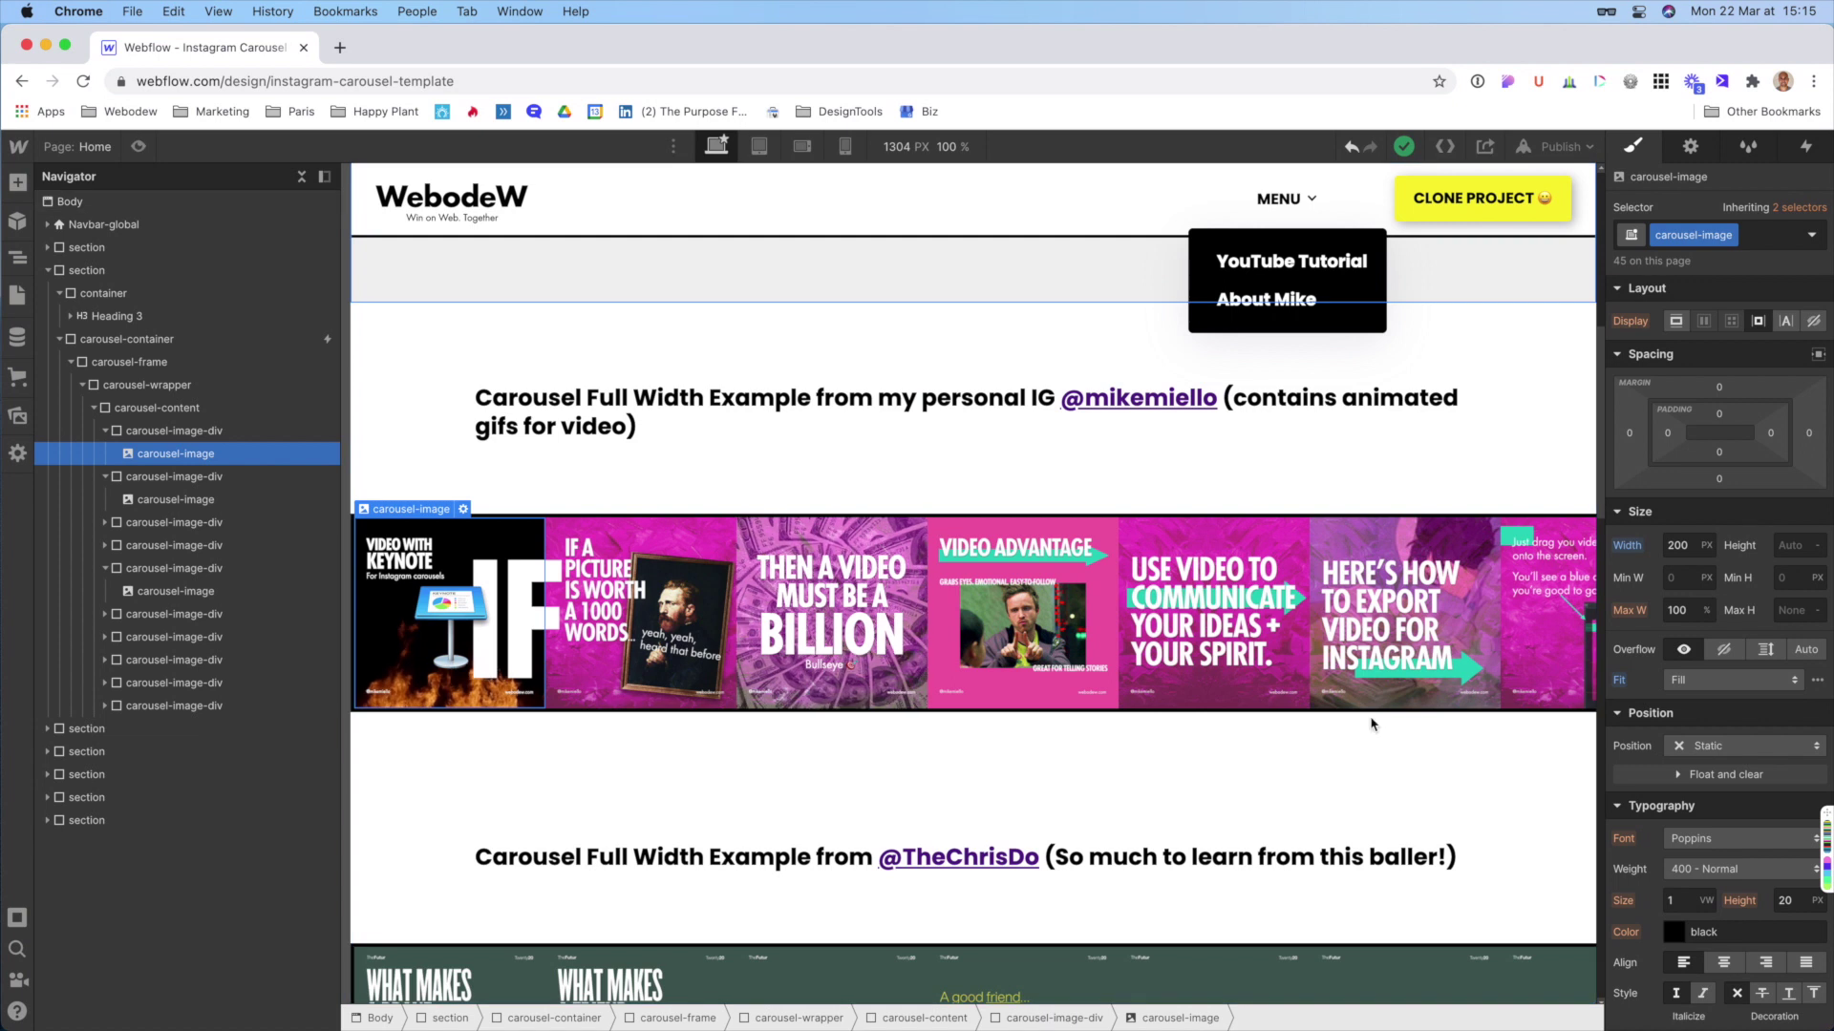
- Set the carousel-wrapper width to 2000 px and preview the result before exiting
{"action": "left_click", "coordinate": [151, 406]}
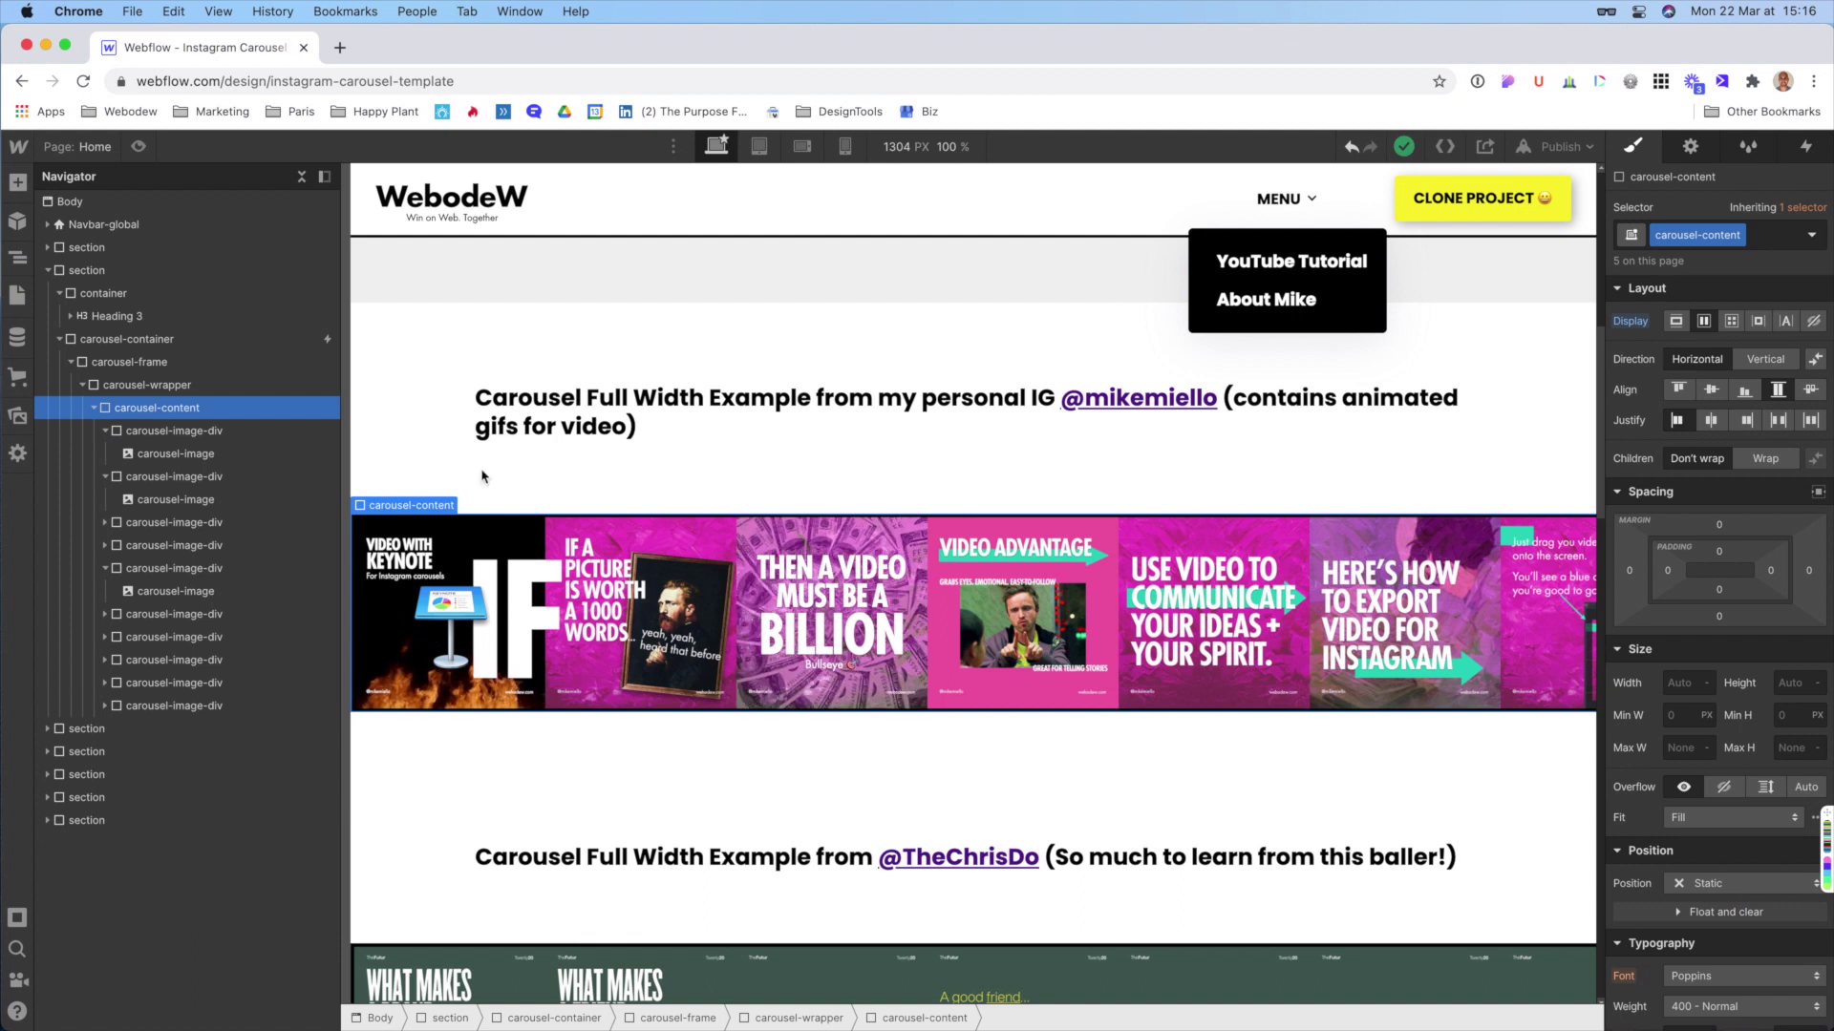
{"action": "left_click", "coordinate": [144, 385]}
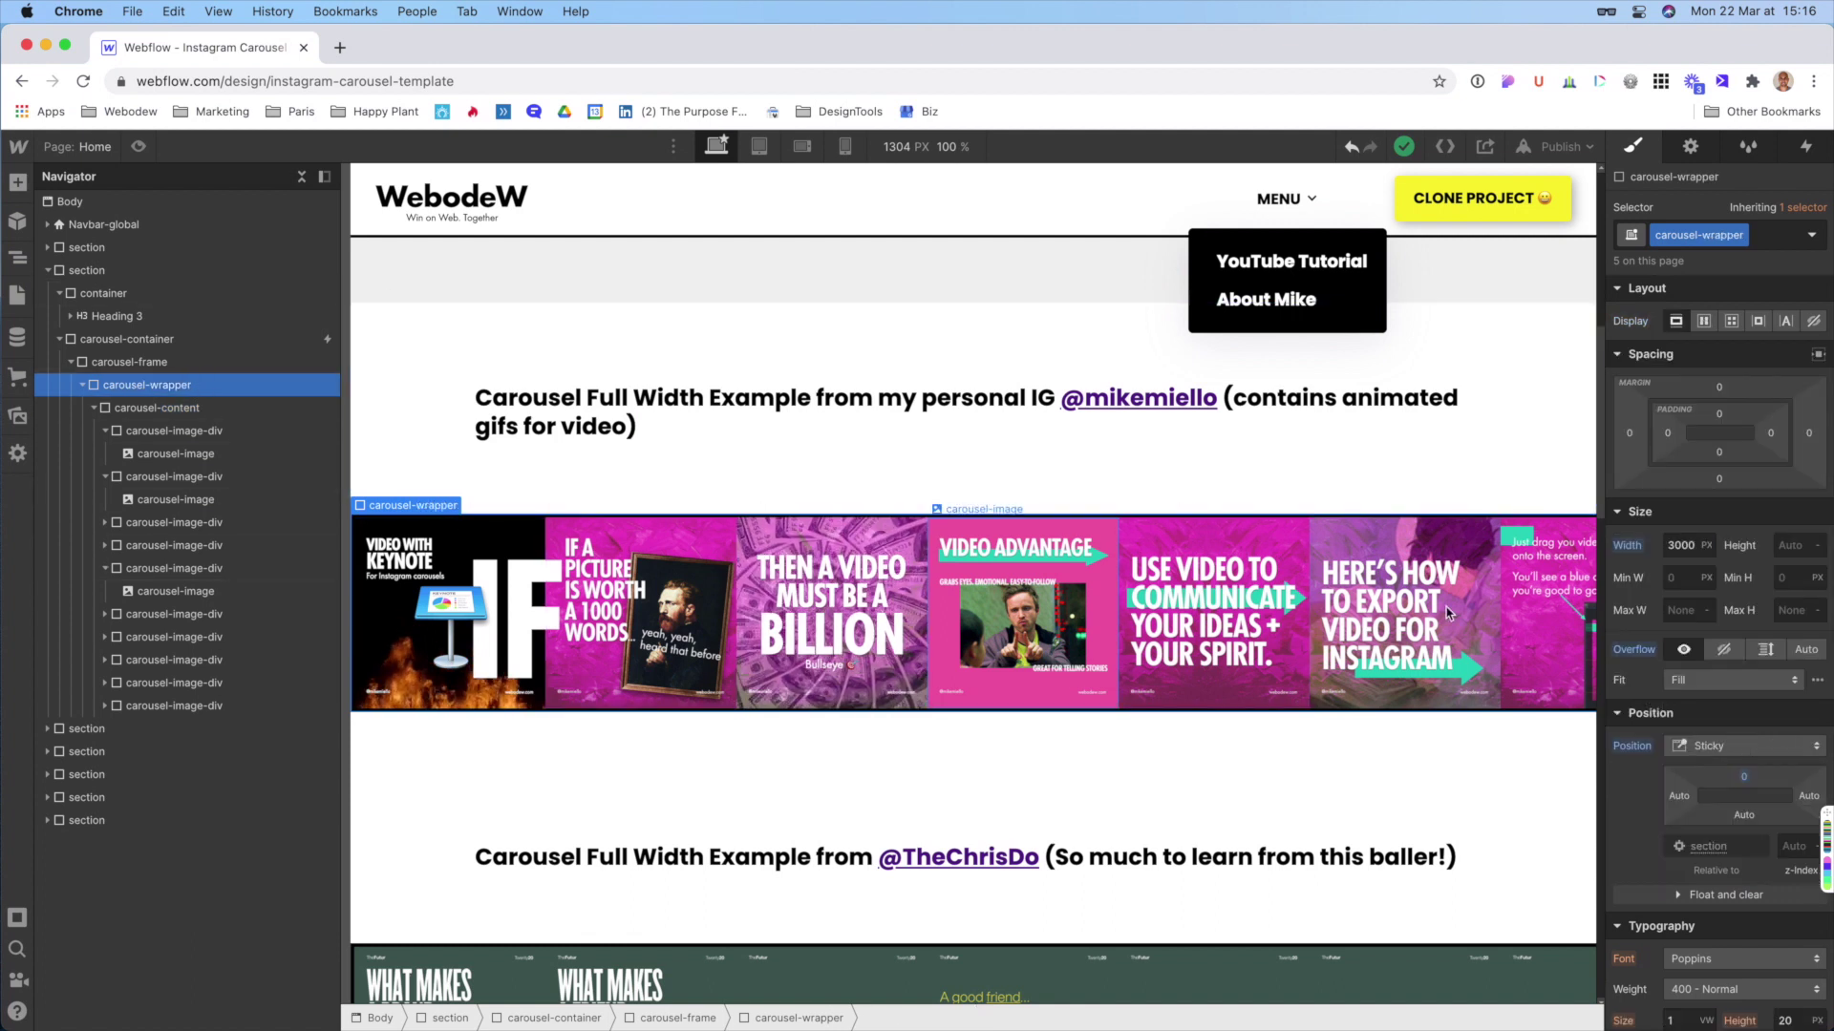
{"action": "left_click", "coordinate": [1669, 545]}
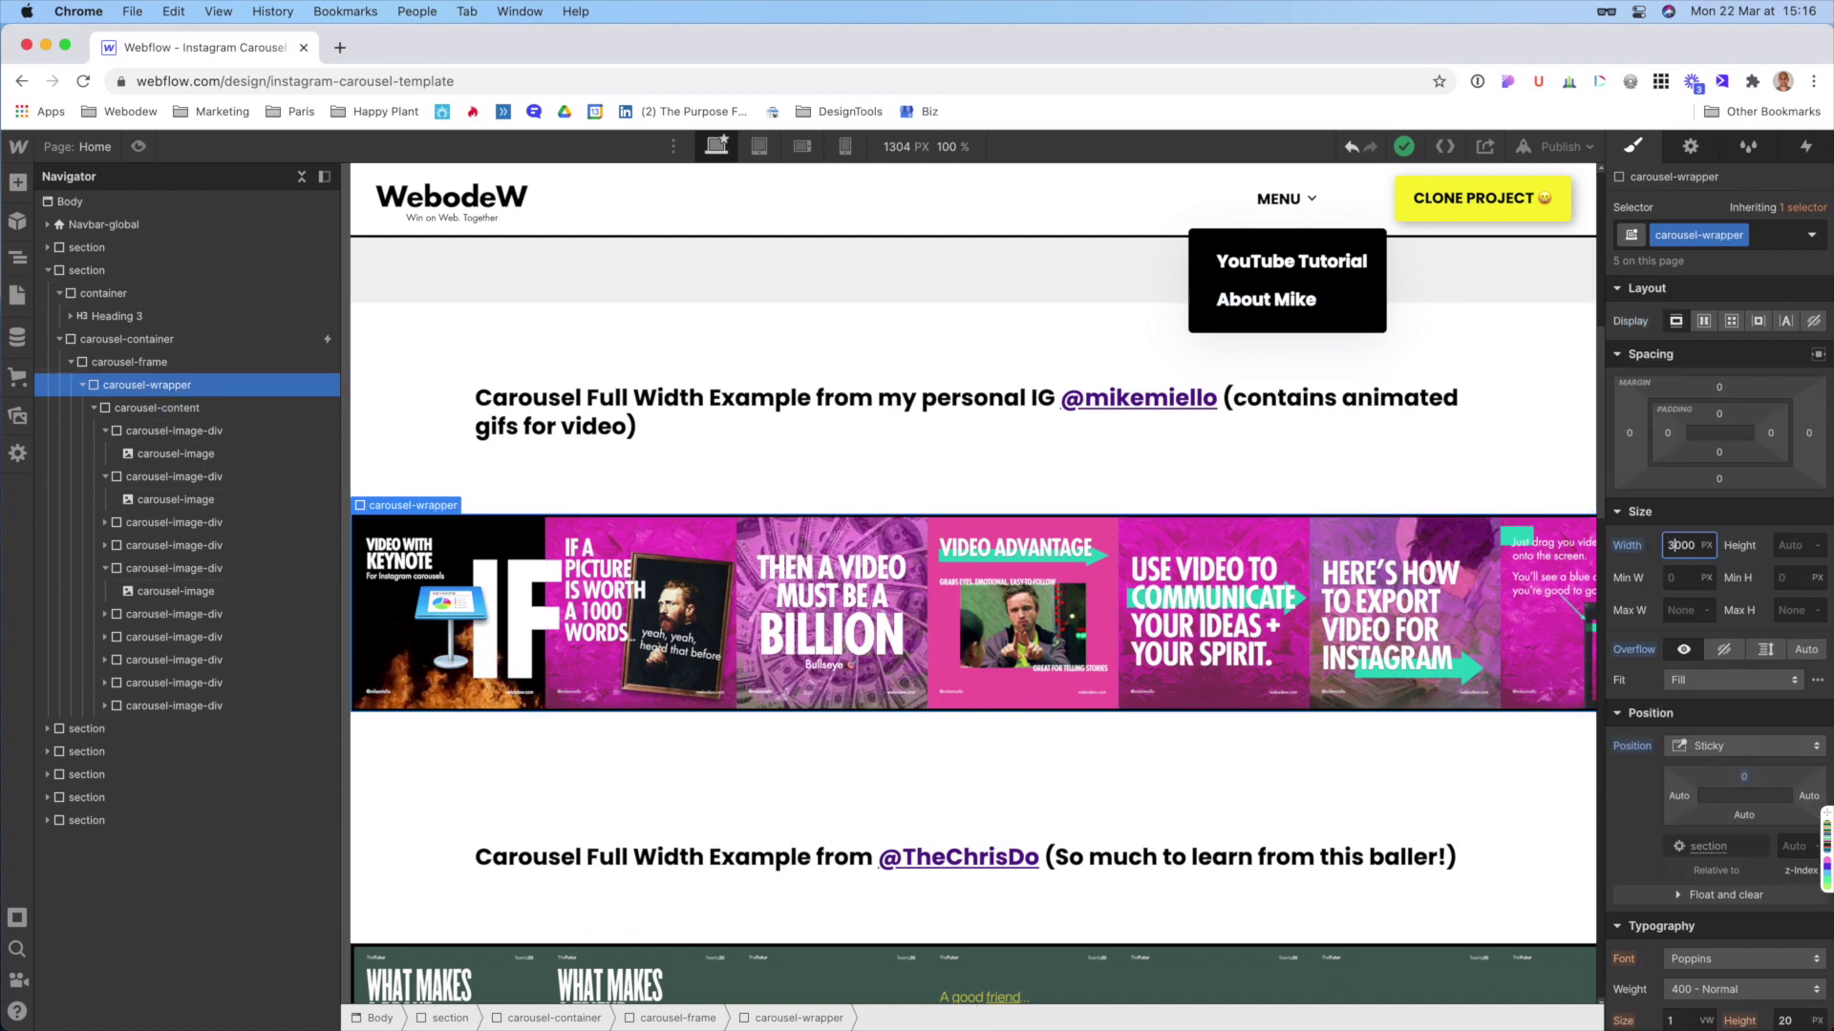
{"action": "key", "text": "Tab"}
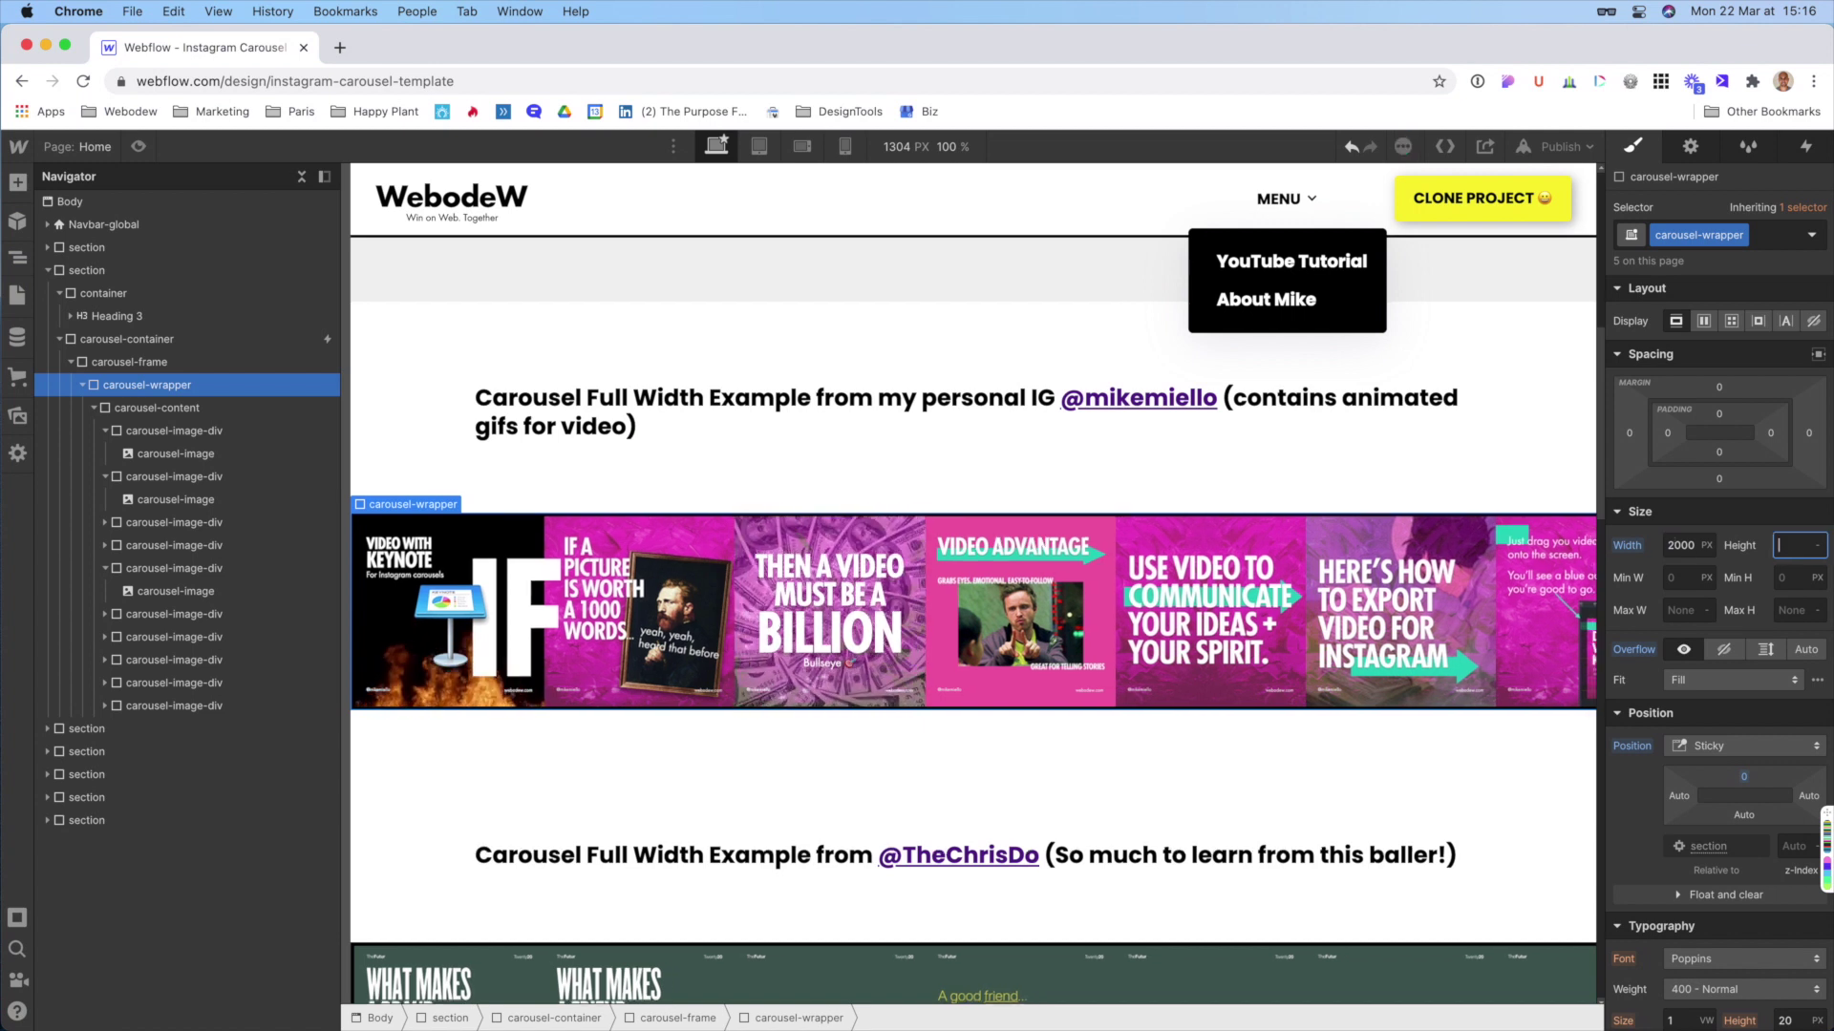
{"action": "left_click", "coordinate": [139, 147]}
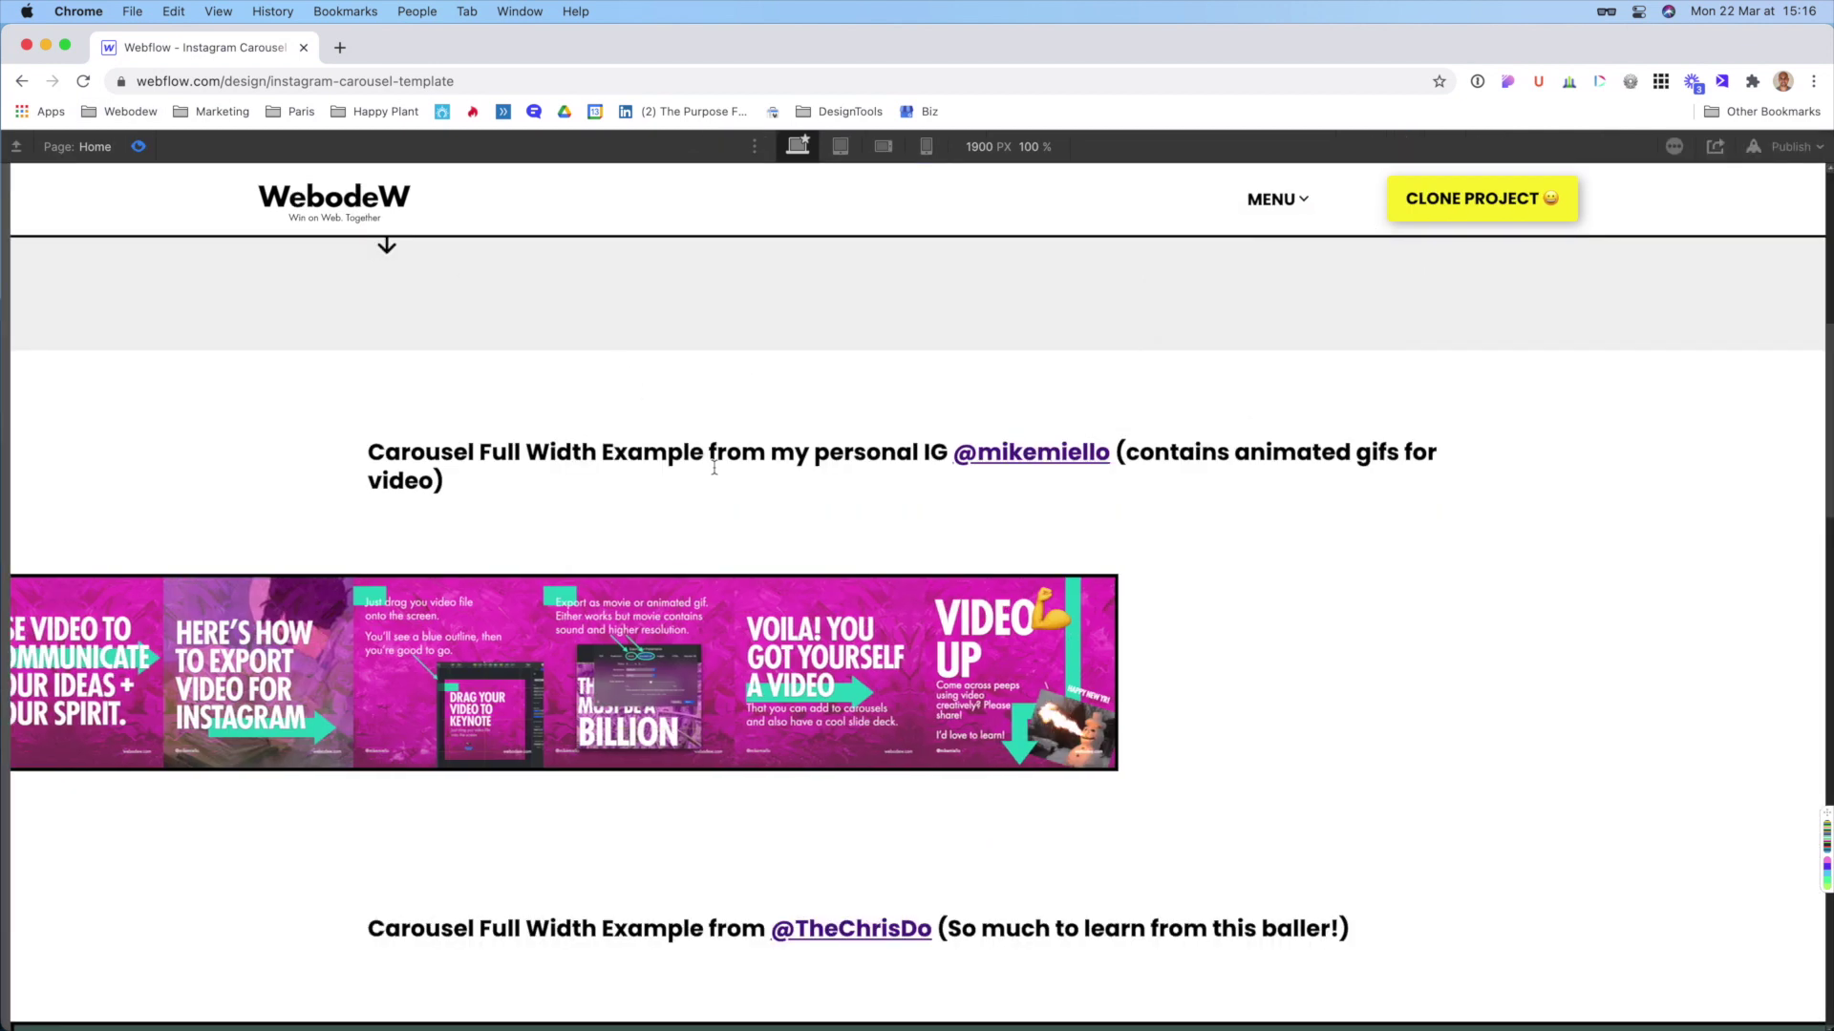
{"action": "scroll", "coordinate": [714, 468], "scroll_direction": "down", "scroll_amount": 2}
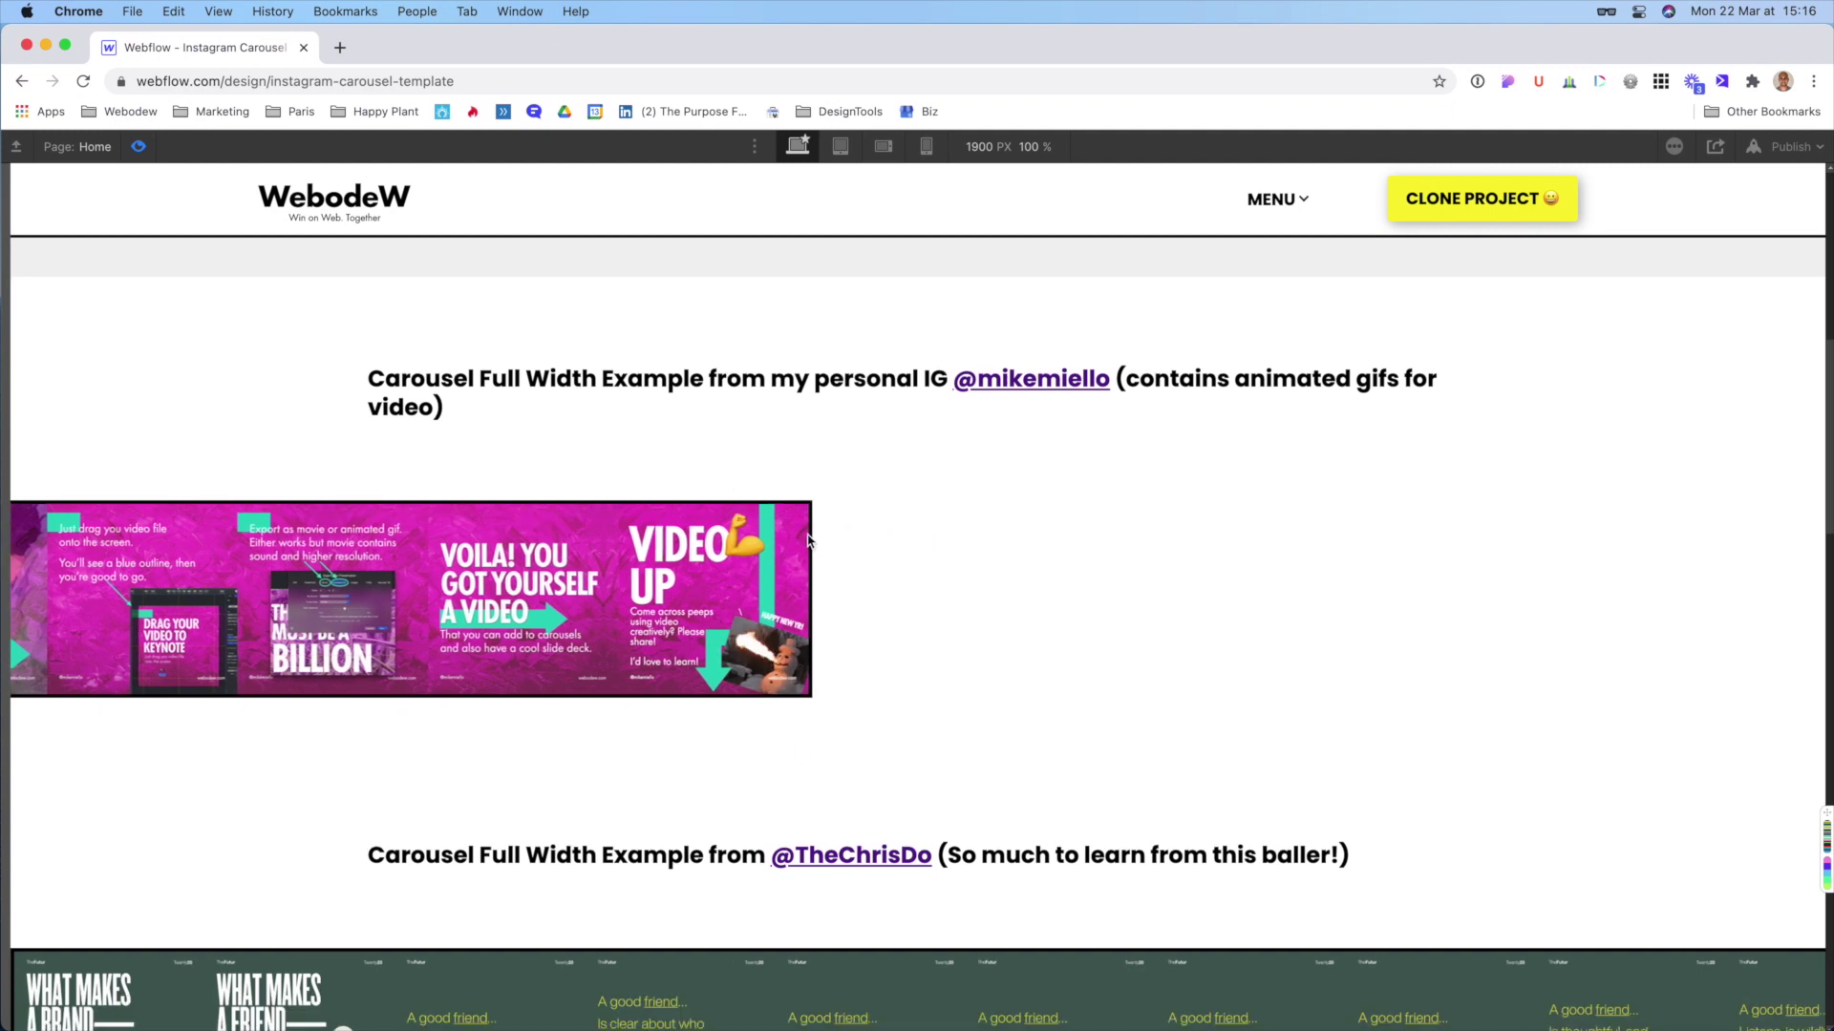
{"action": "key", "text": "super+shift+p"}
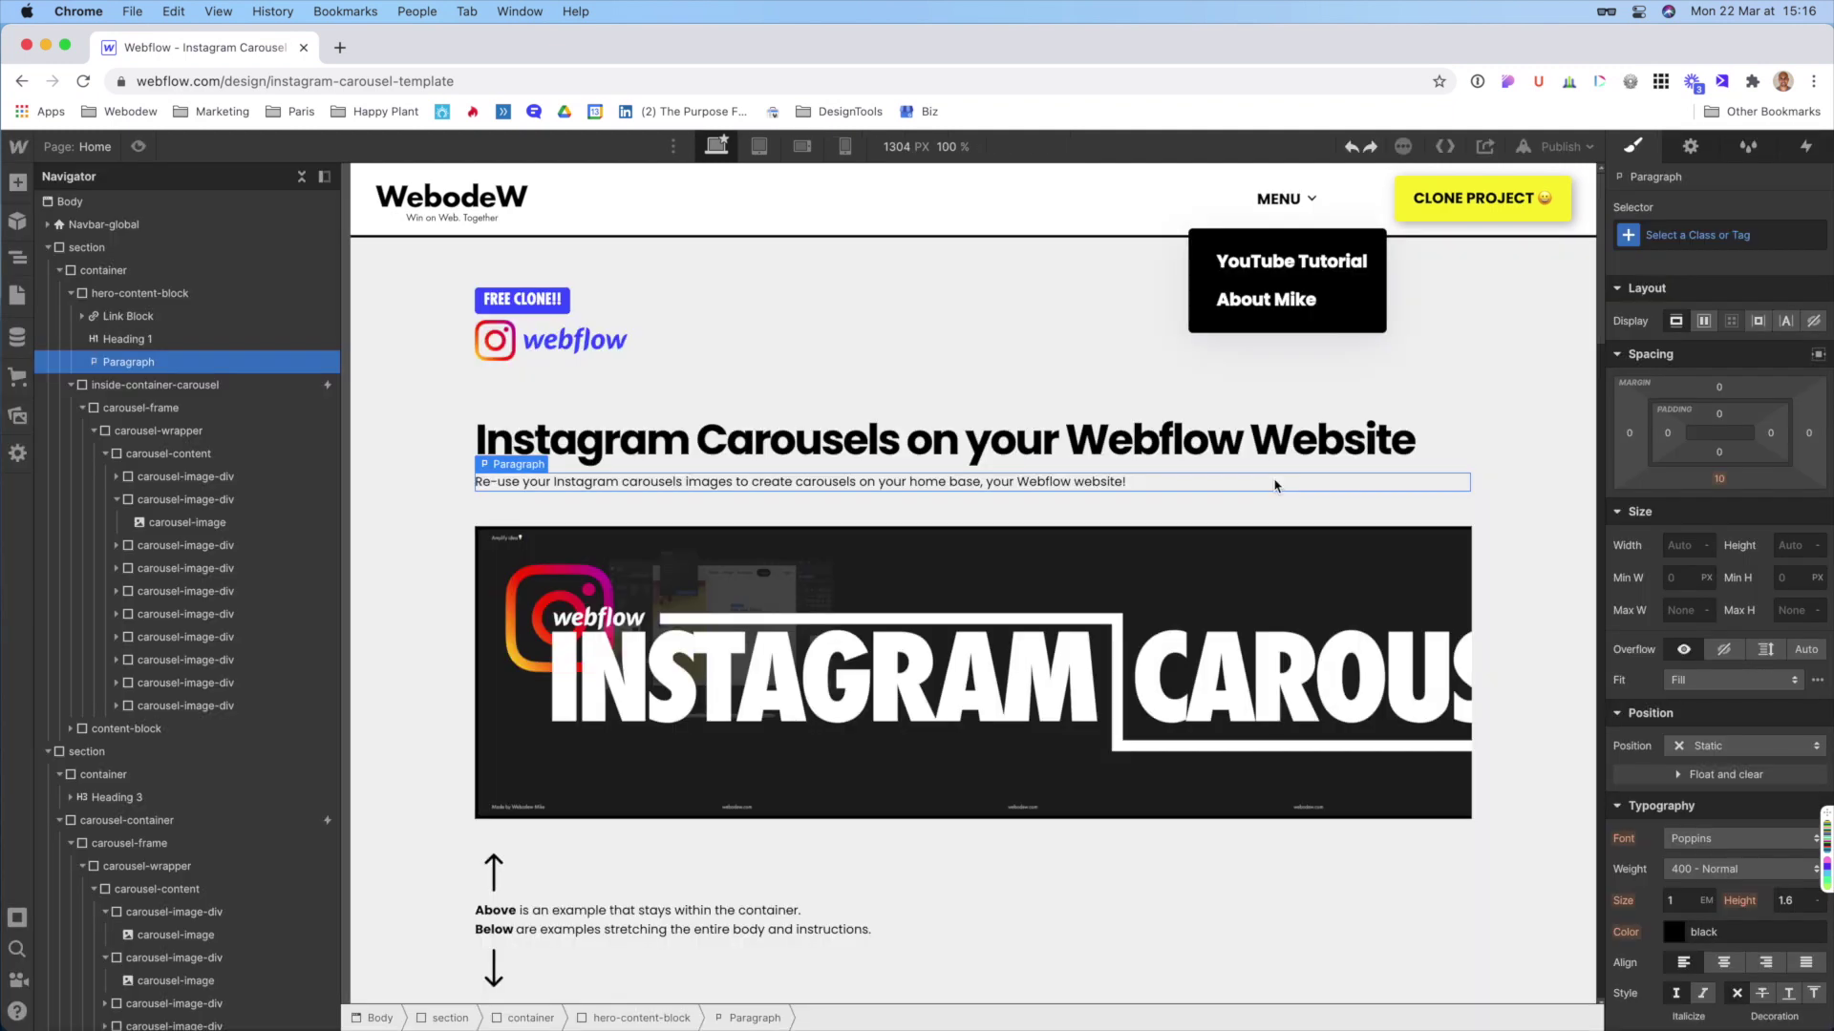
- Inspect the five-slide carousel's 300 px image, frame and 1500 px wrapper, then preview it
{"action": "scroll", "coordinate": [860, 515], "scroll_direction": "down", "scroll_amount": 5}
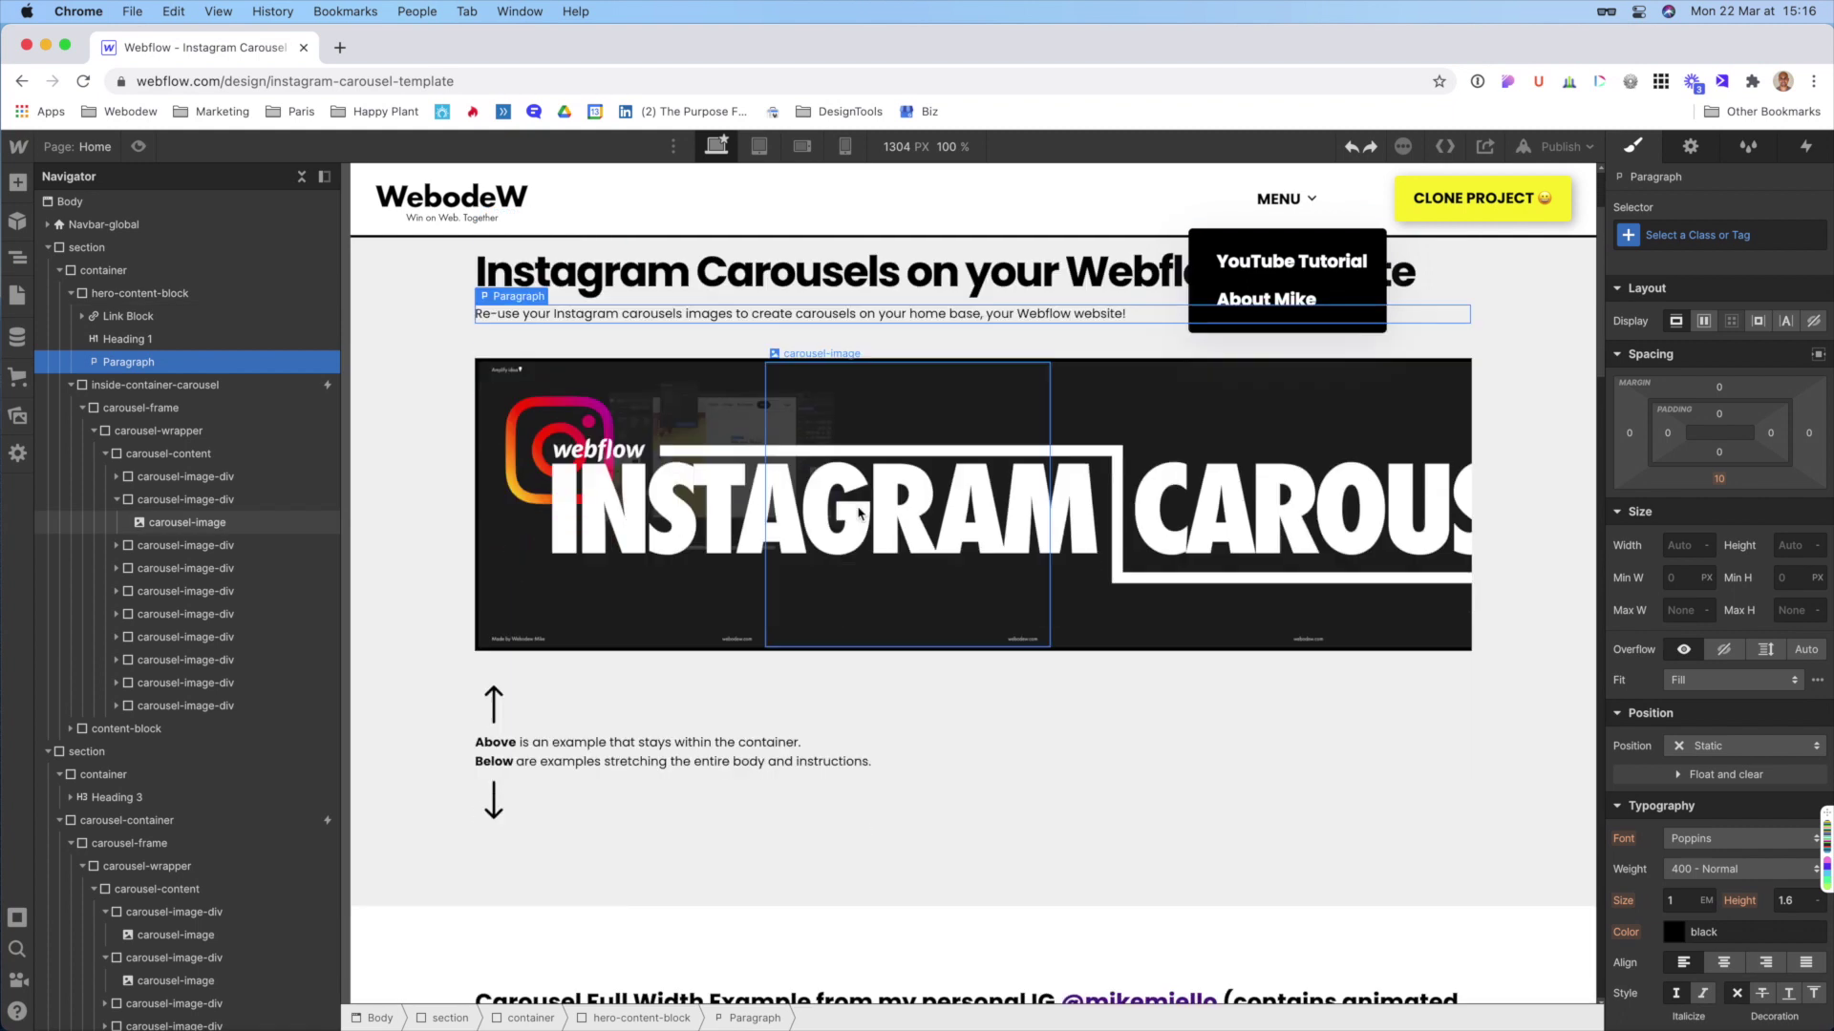
{"action": "scroll", "coordinate": [872, 602], "scroll_direction": "down", "scroll_amount": 15}
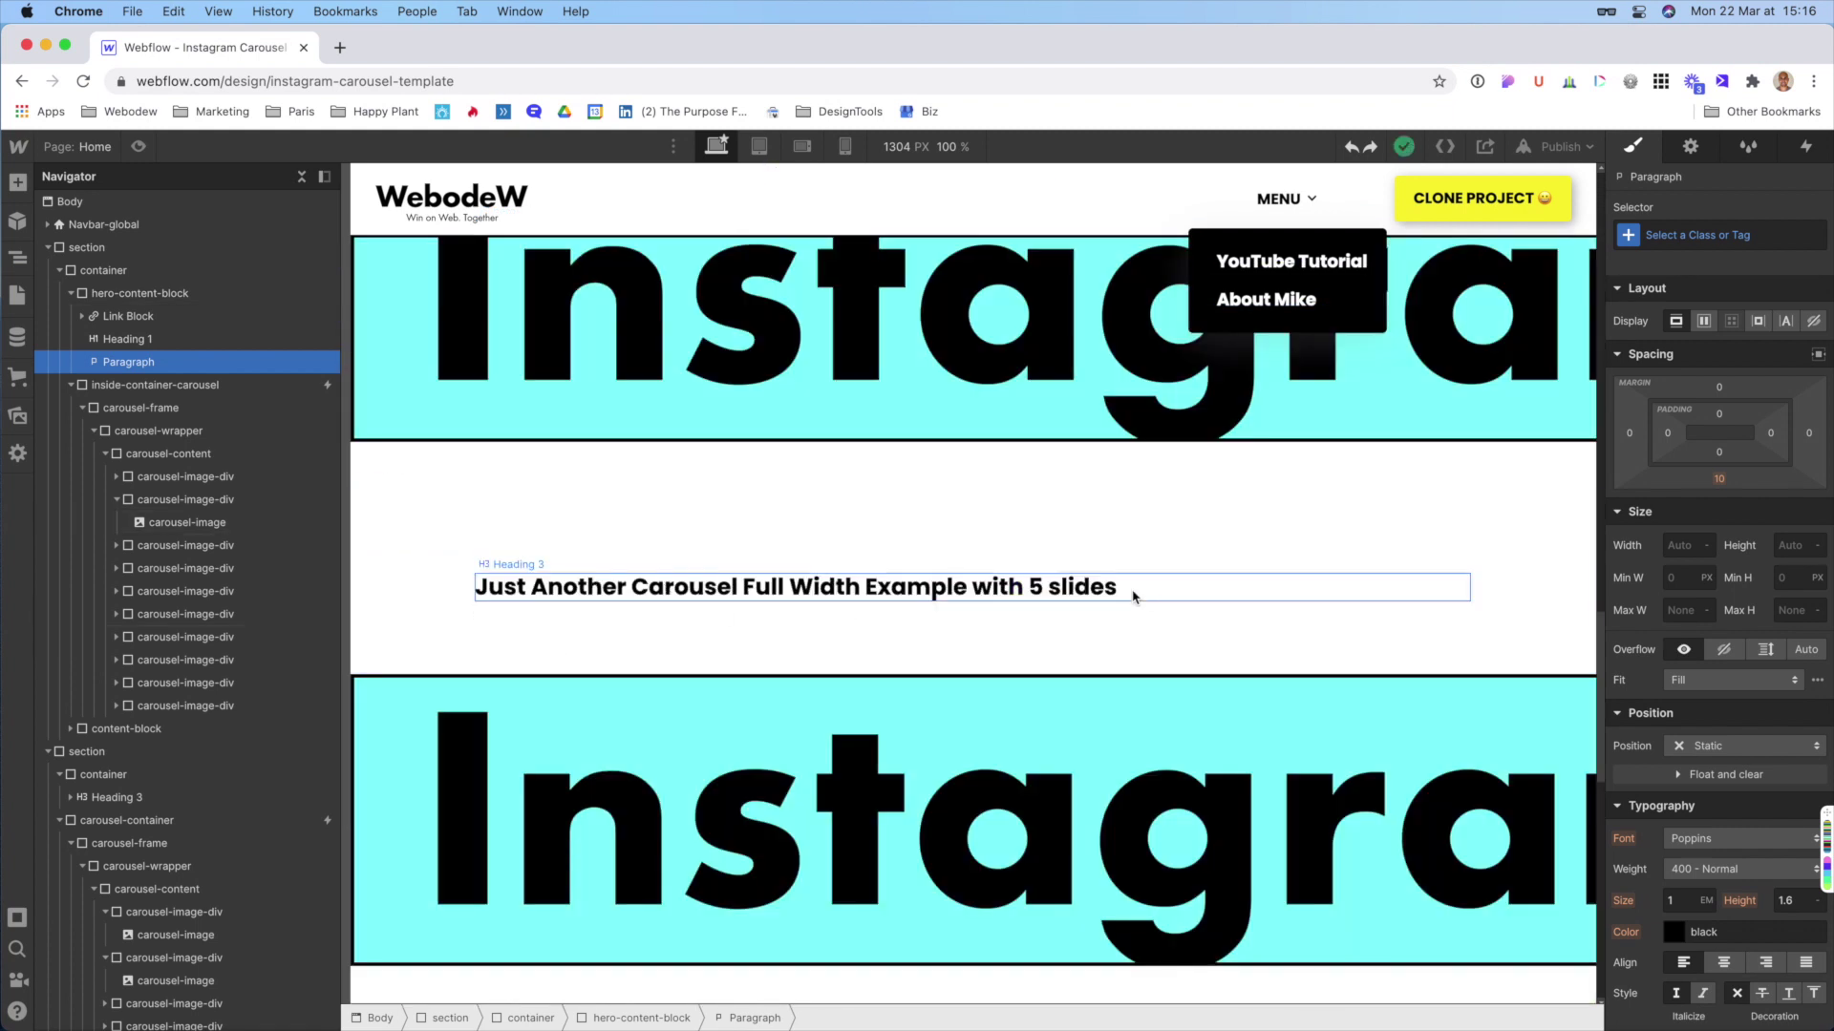
{"action": "scroll", "coordinate": [1047, 709], "scroll_direction": "down", "scroll_amount": 2}
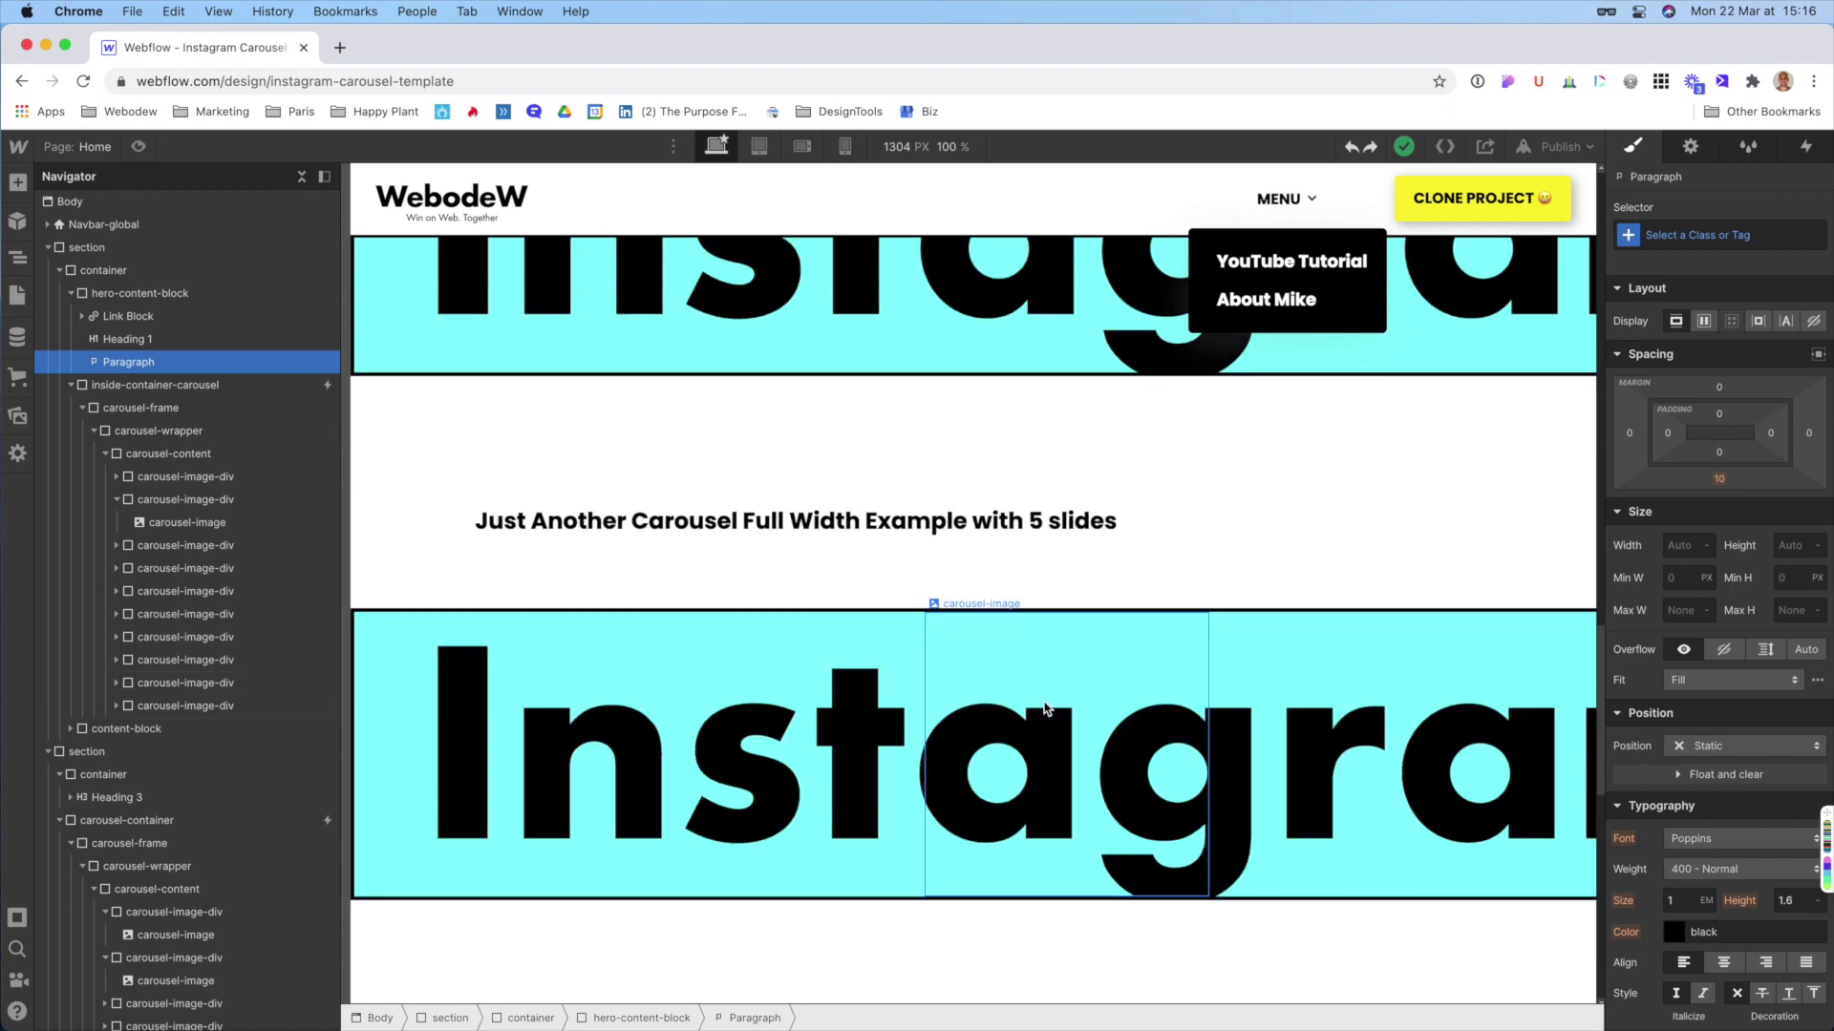
{"action": "scroll", "coordinate": [1046, 709], "scroll_direction": "down", "scroll_amount": 3}
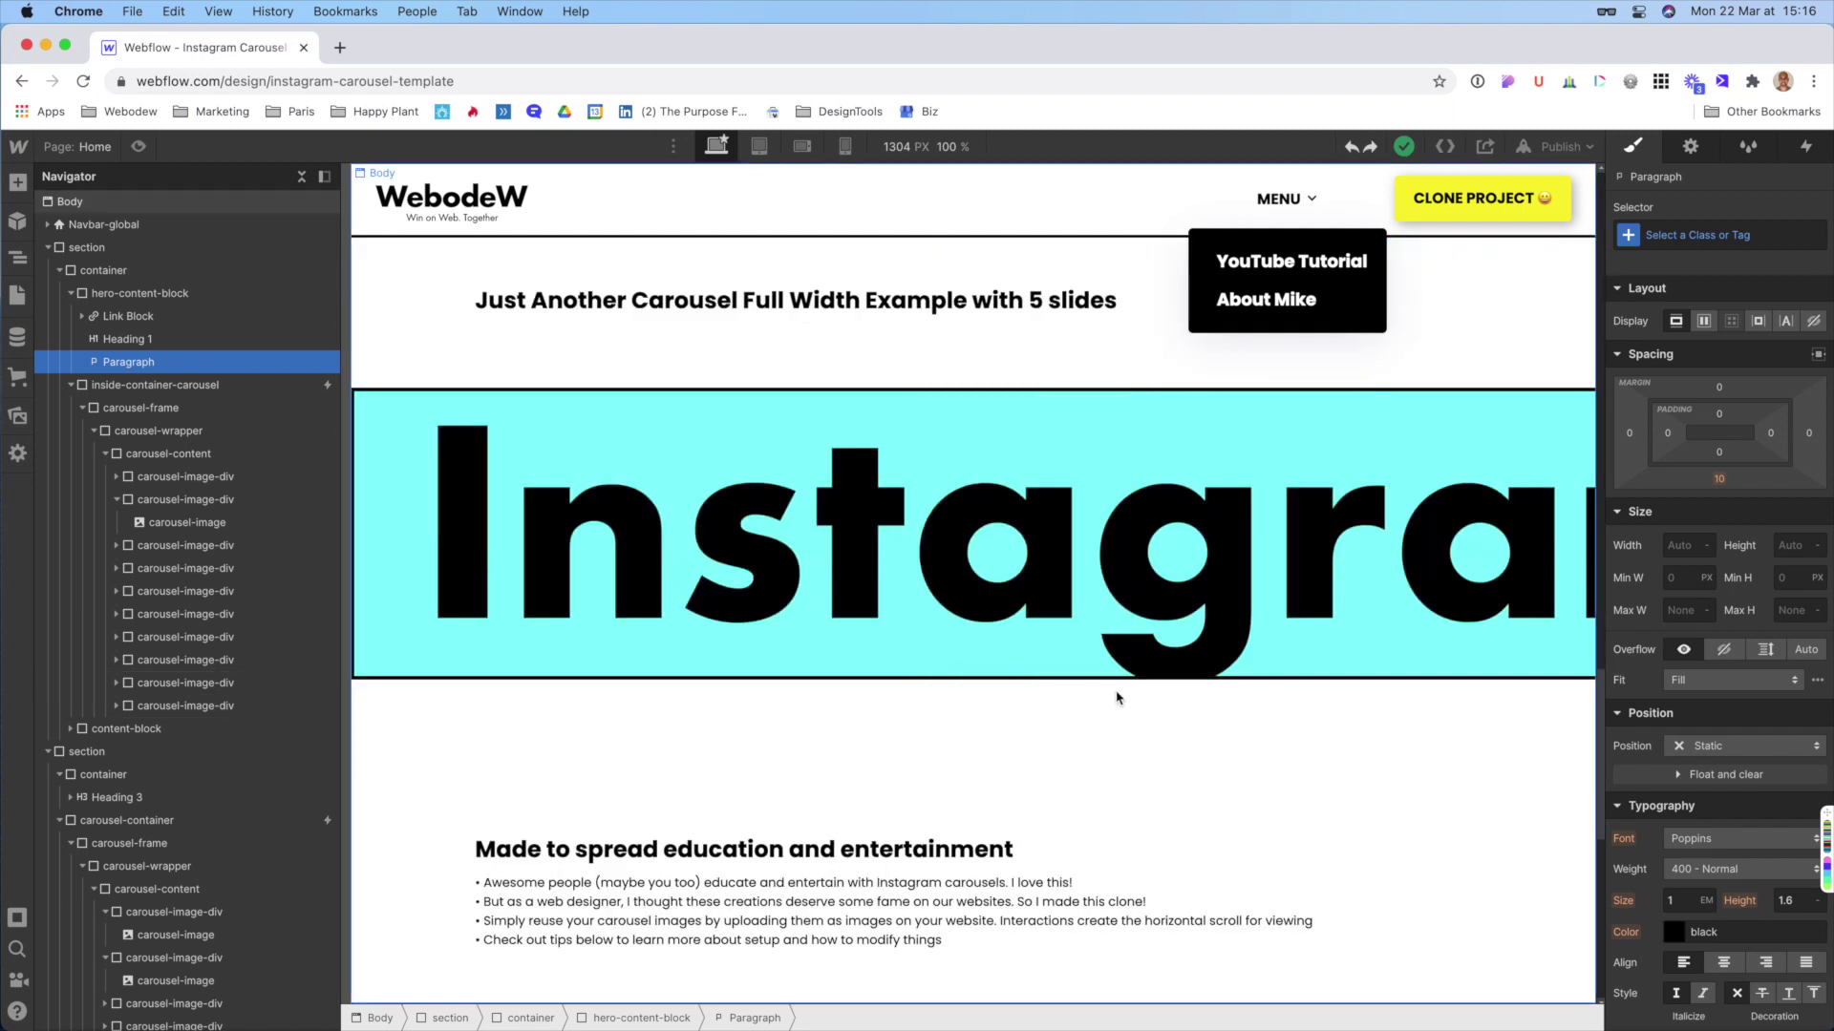
{"action": "left_click", "coordinate": [1002, 505]}
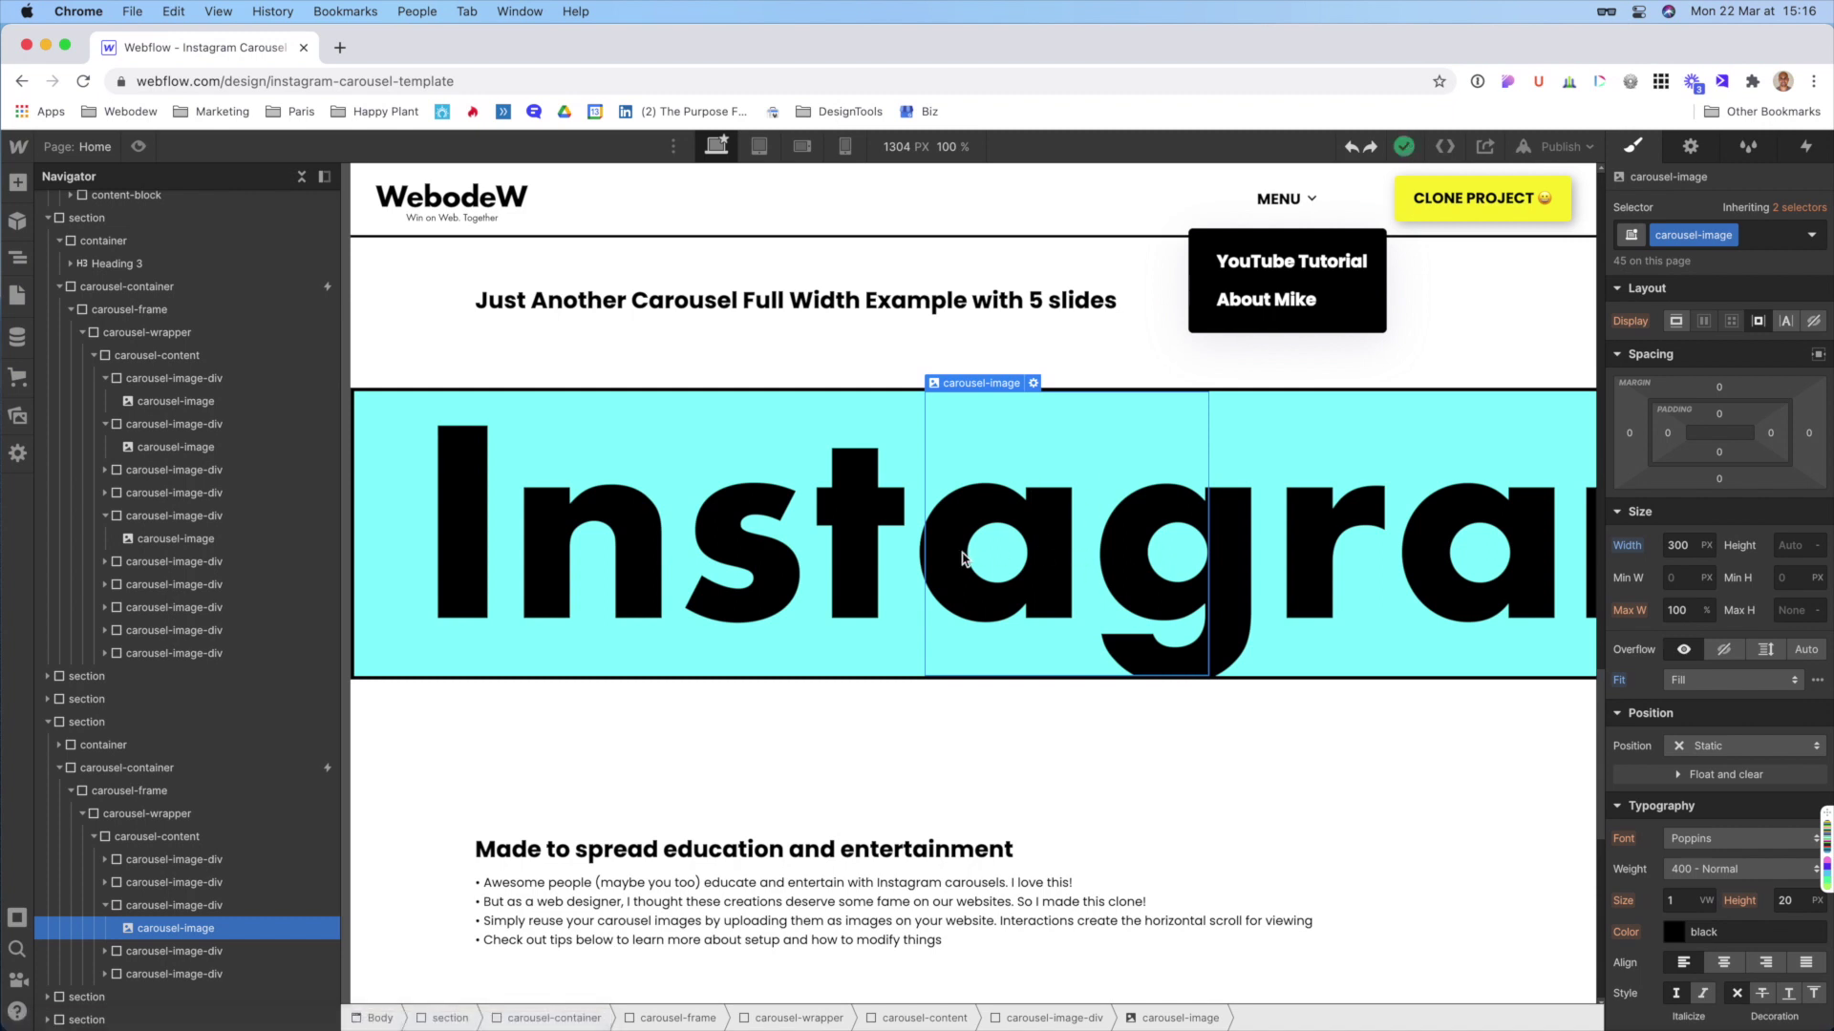
{"action": "left_click", "coordinate": [132, 795]}
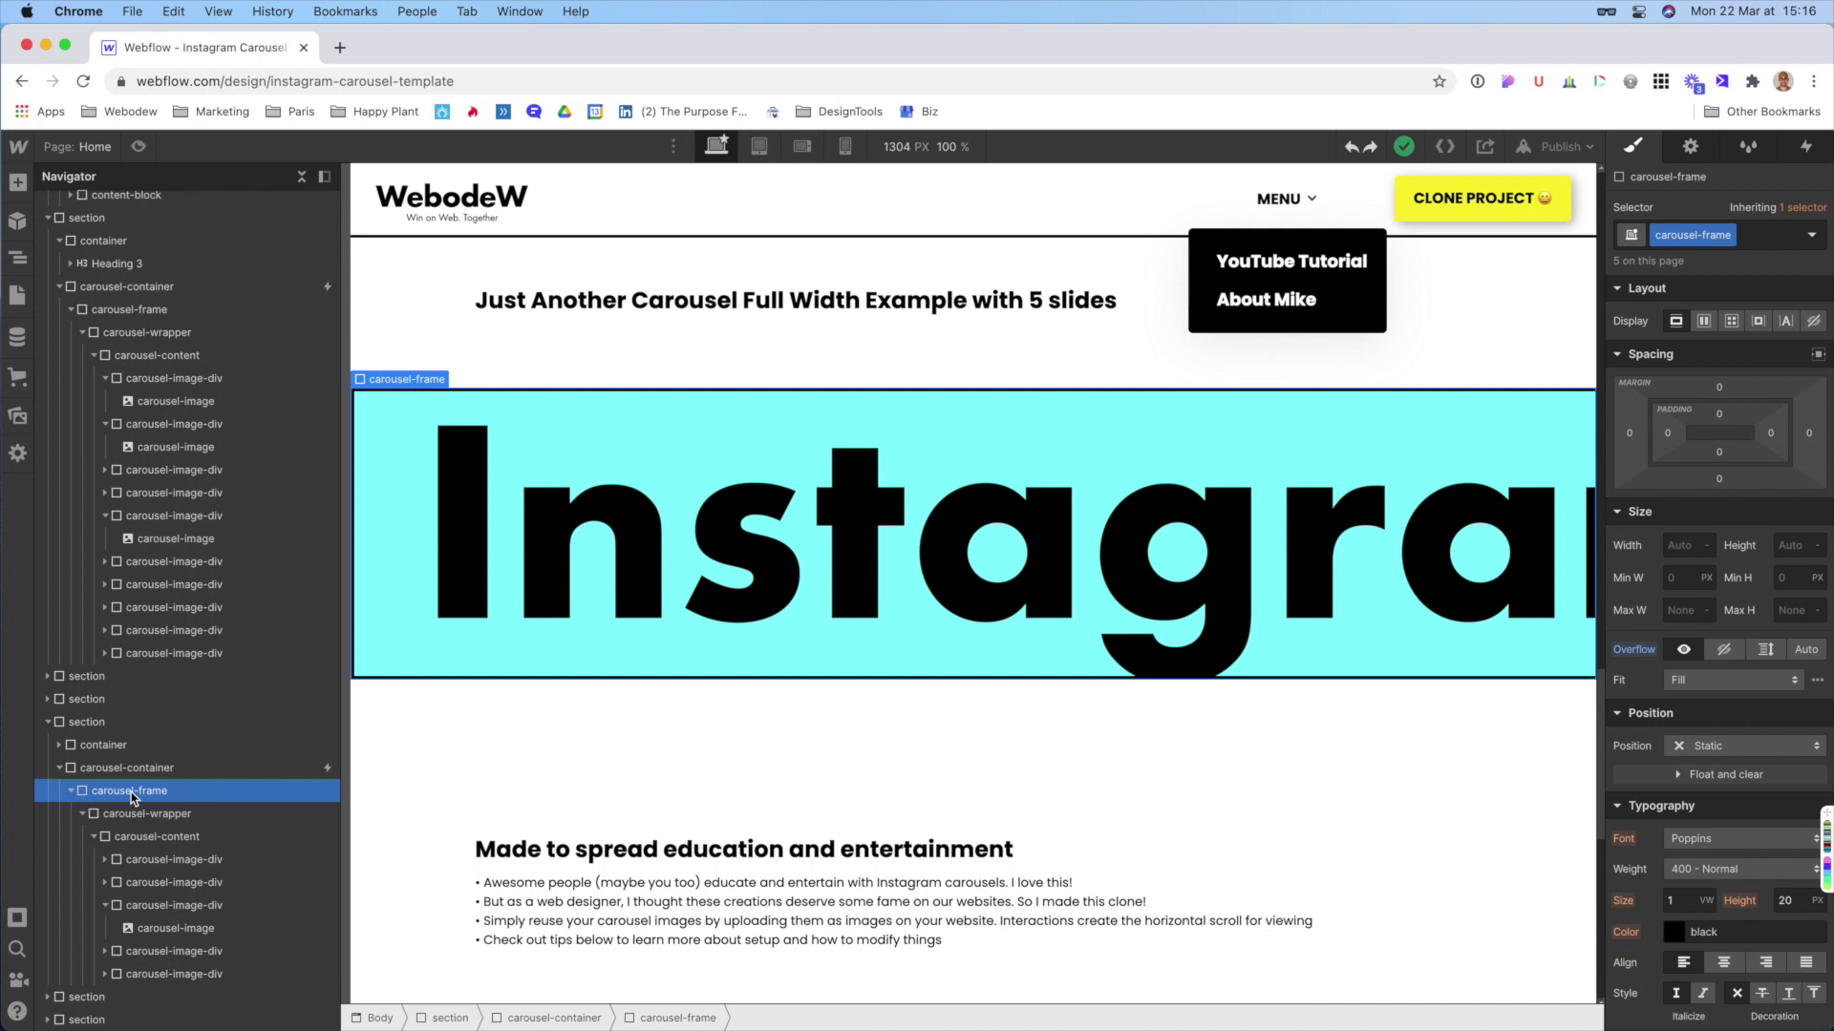
{"action": "left_click", "coordinate": [134, 815]}
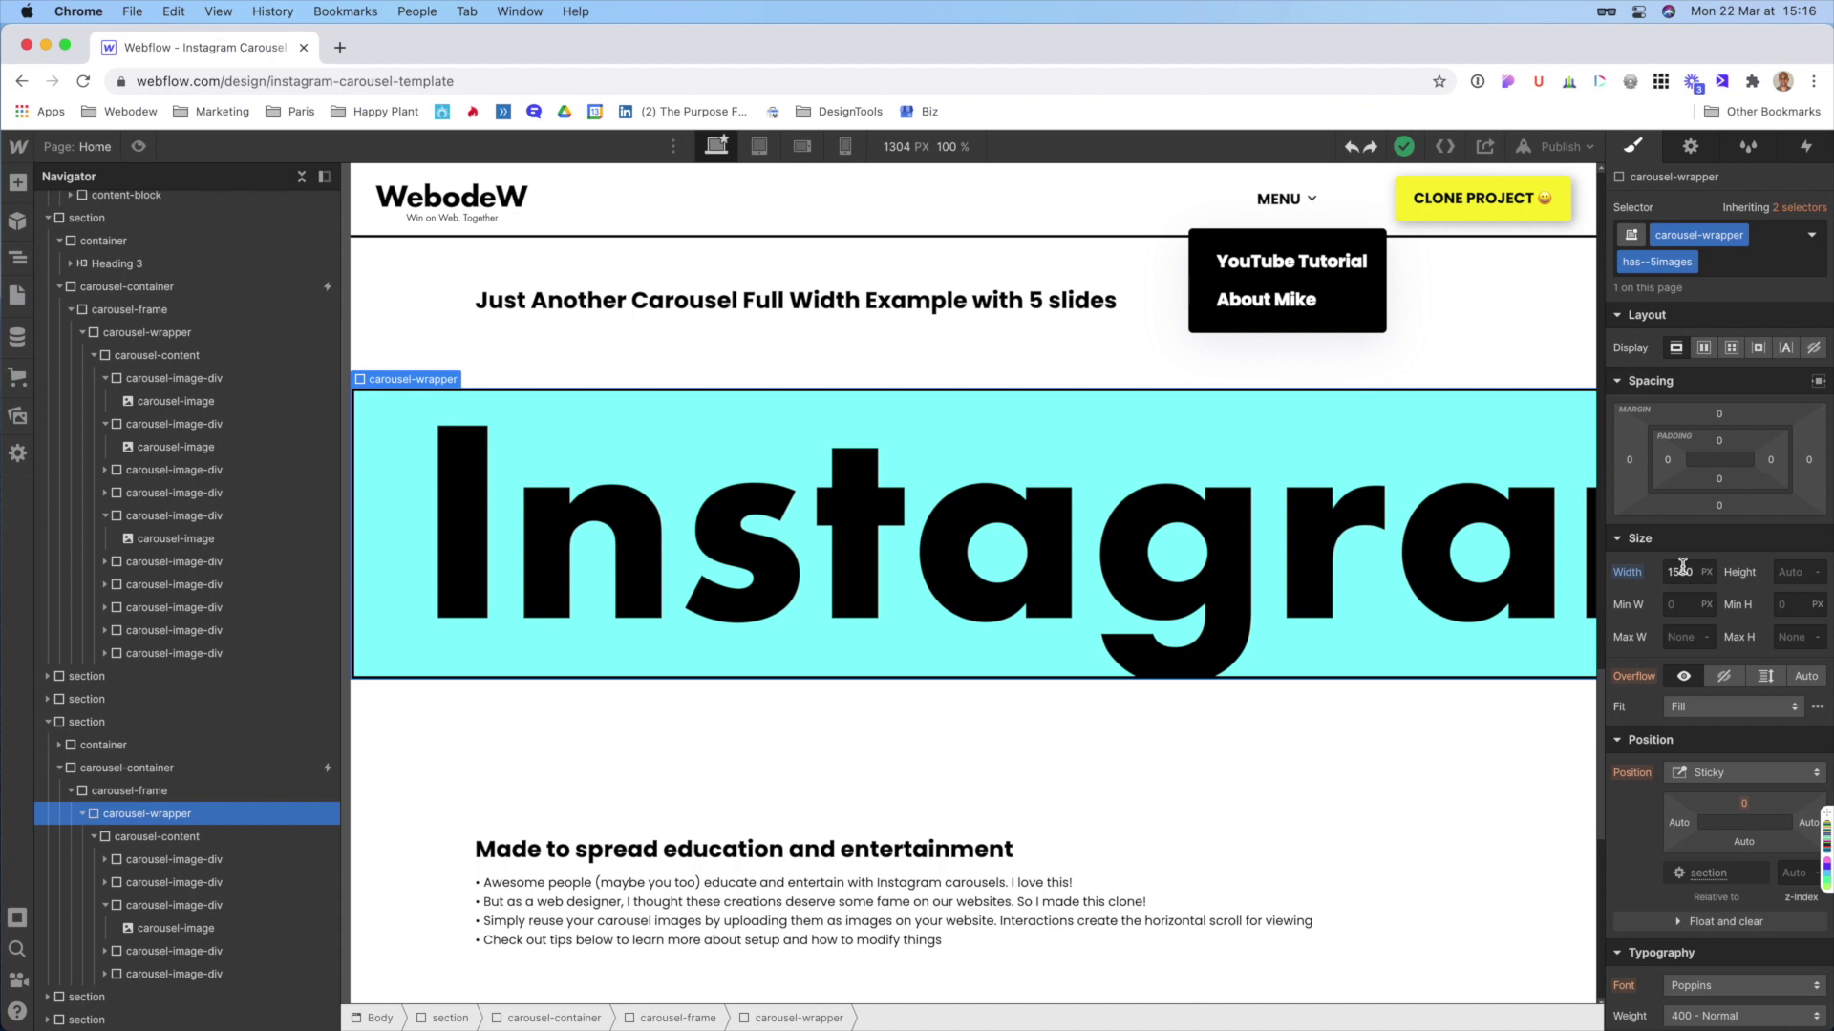
{"action": "left_click", "coordinate": [138, 146]}
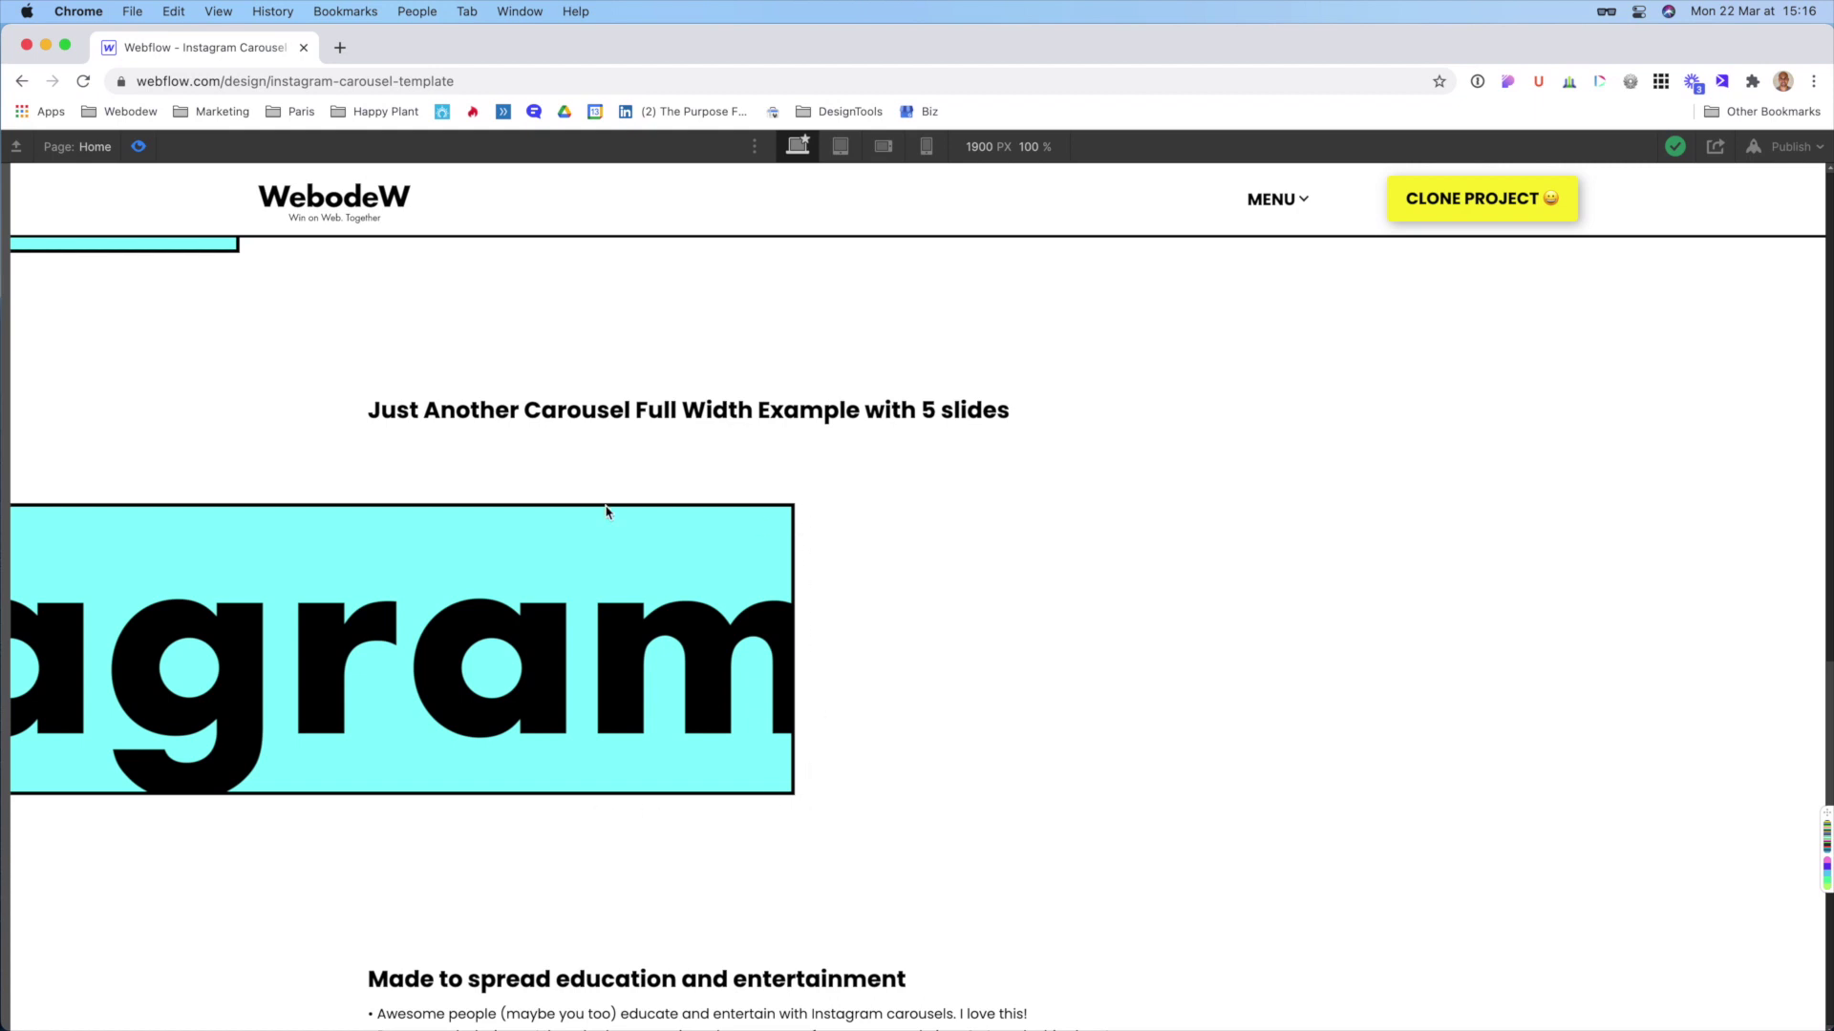
- Exit Preview mode to edit the five-slide carousel between the two Instagram banners again
{"action": "left_click", "coordinate": [139, 147]}
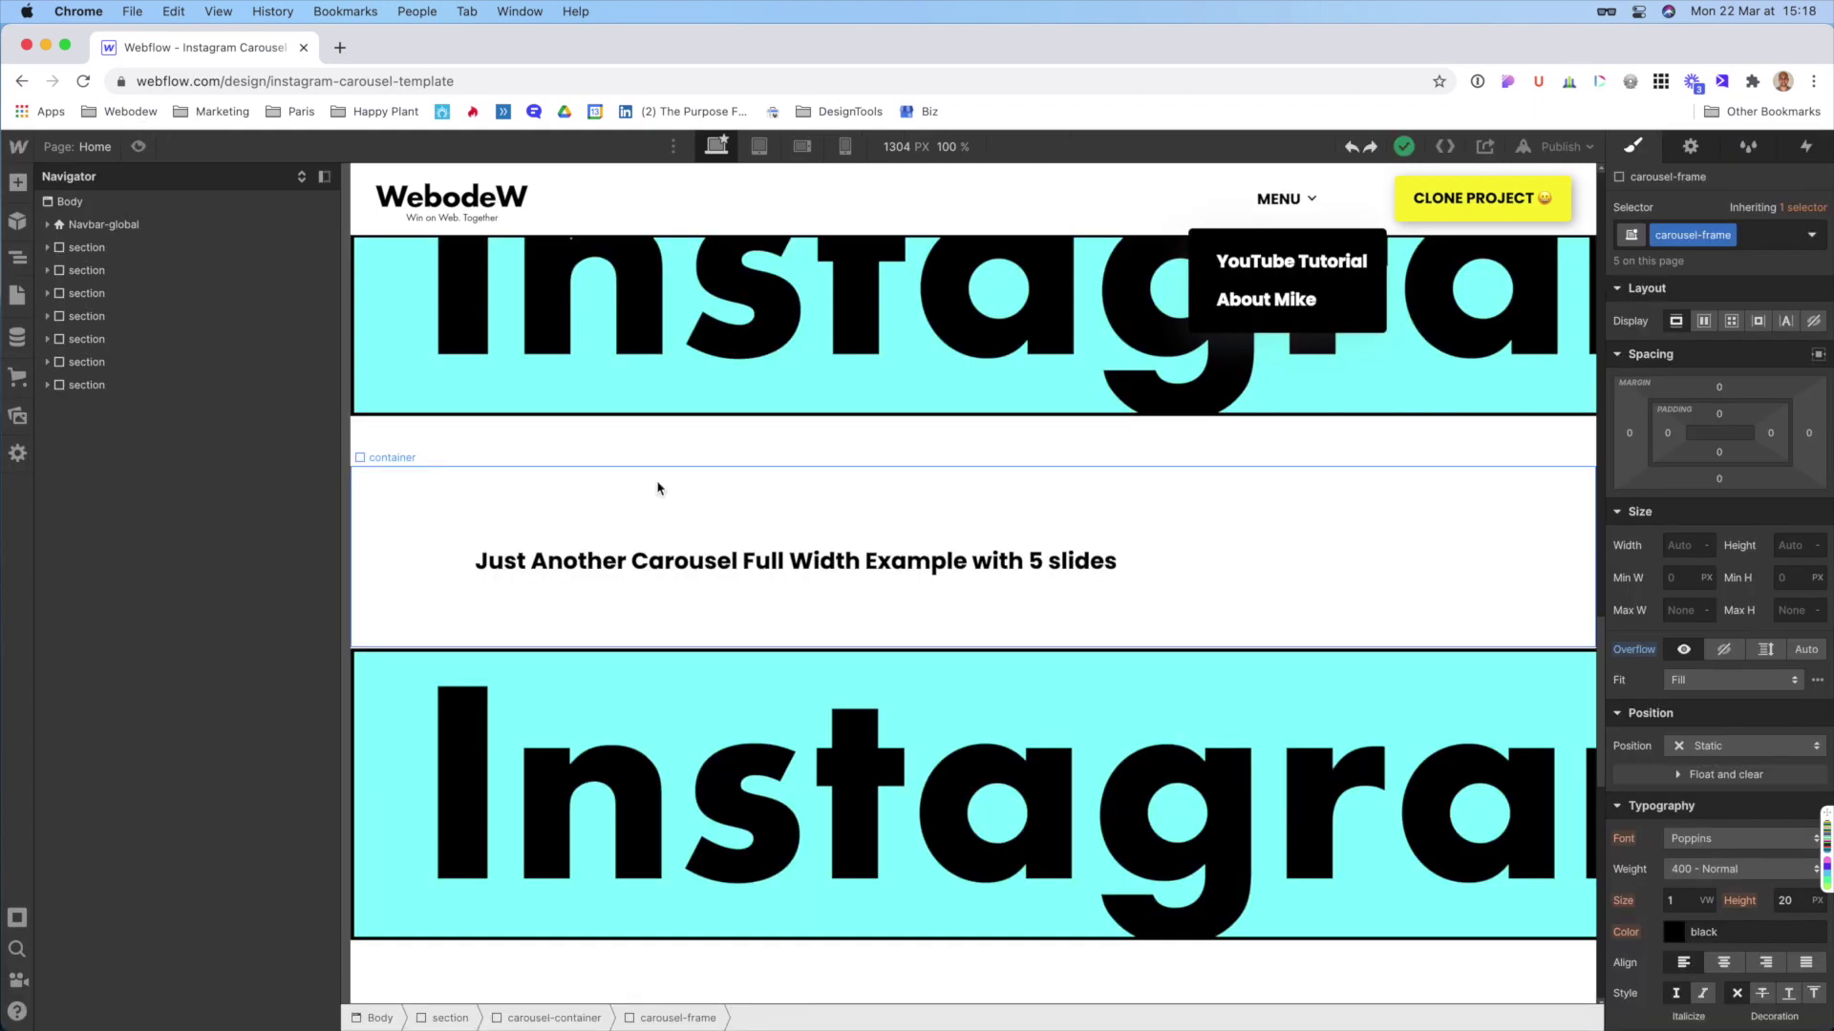